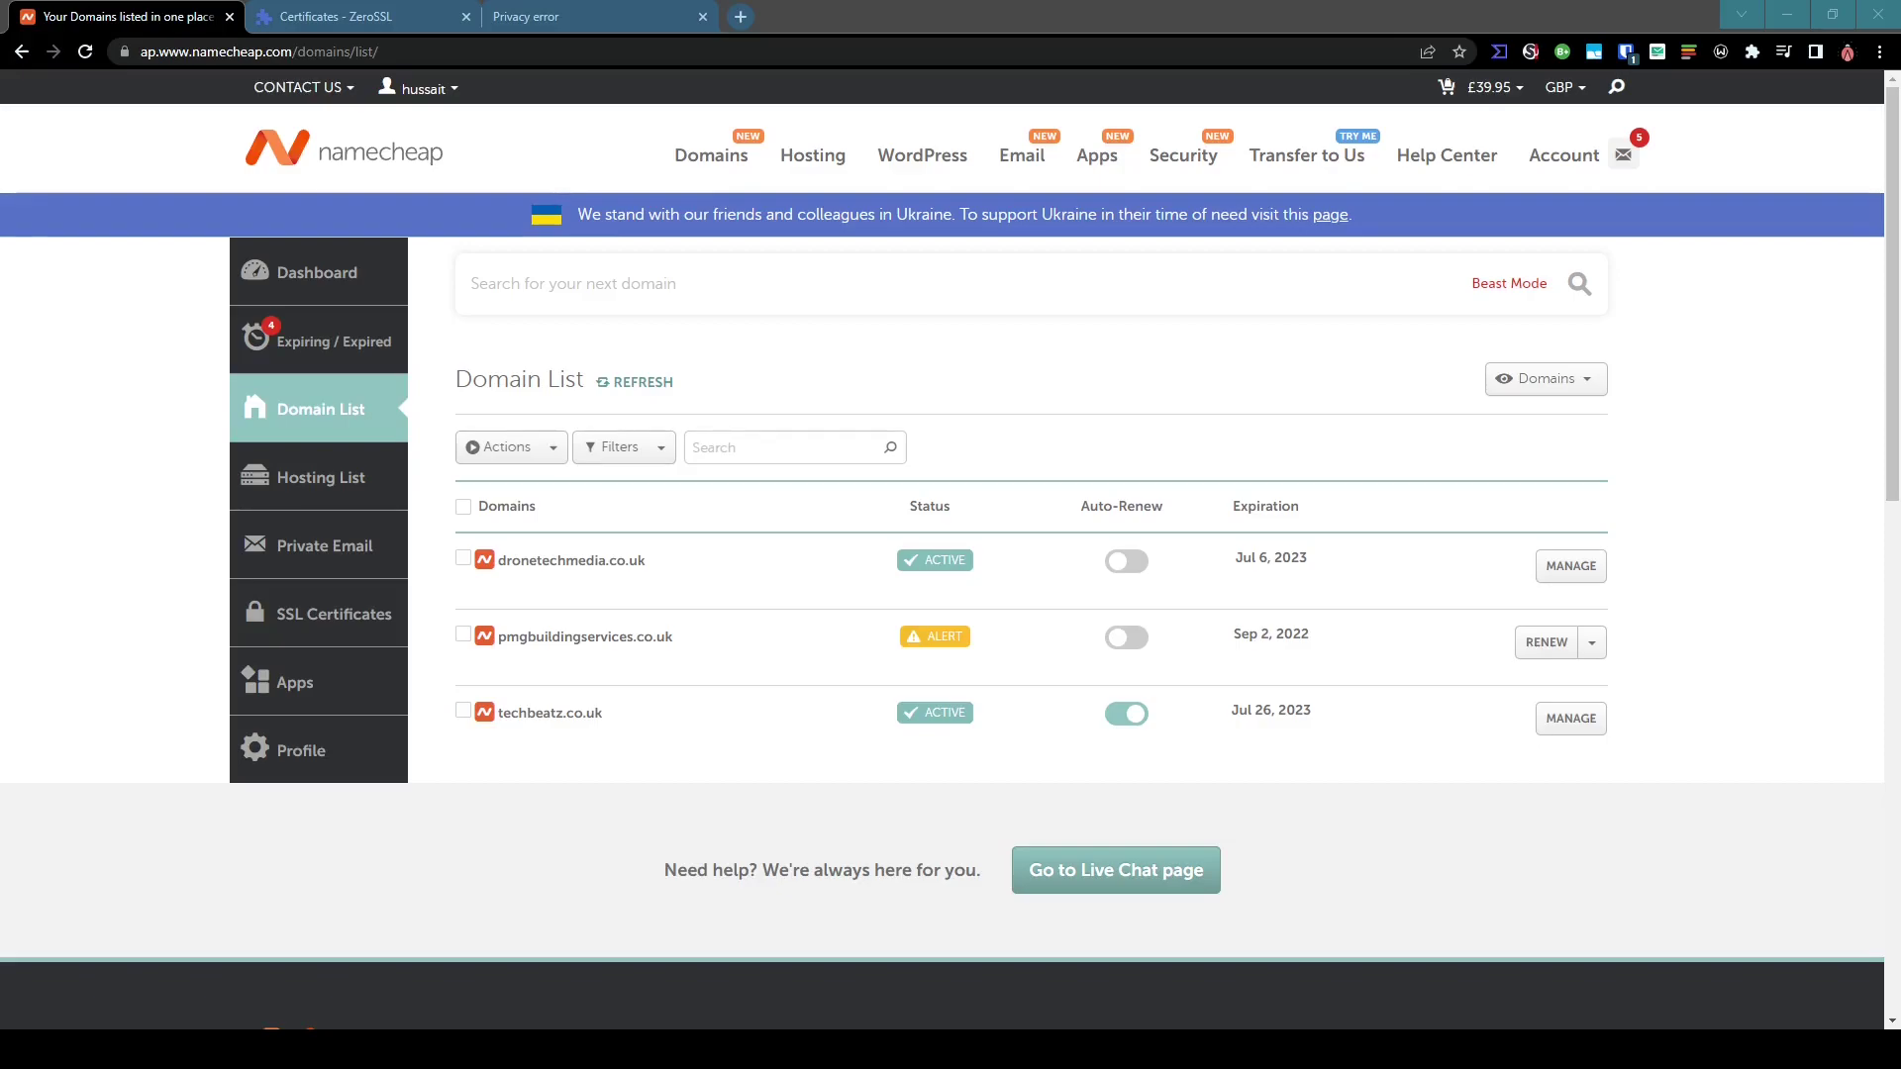
Bring the Chrome window with the Namecheap Domain List into focus
left_click(1660, 413)
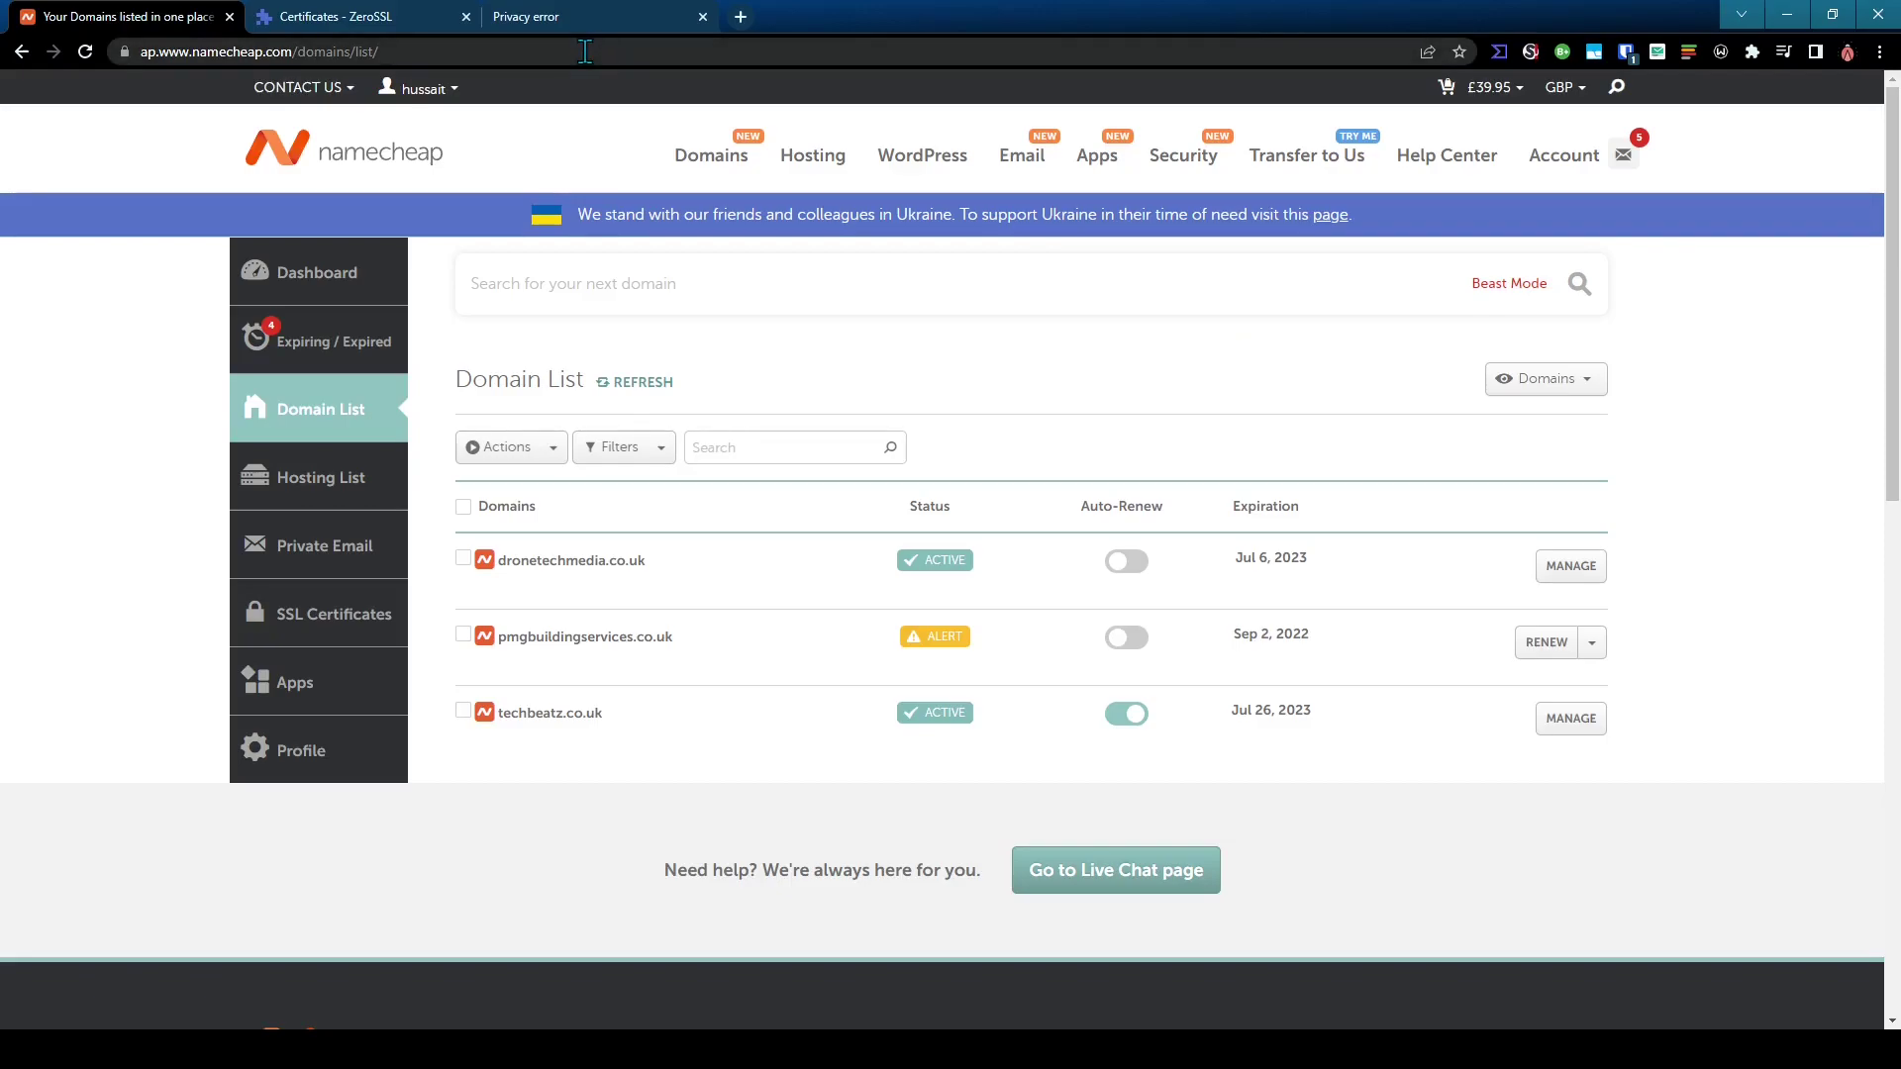
Show the dronetechmedia.co.uk privacy error's details, revealing the certificate expired 51 days ago
left_click(584, 18)
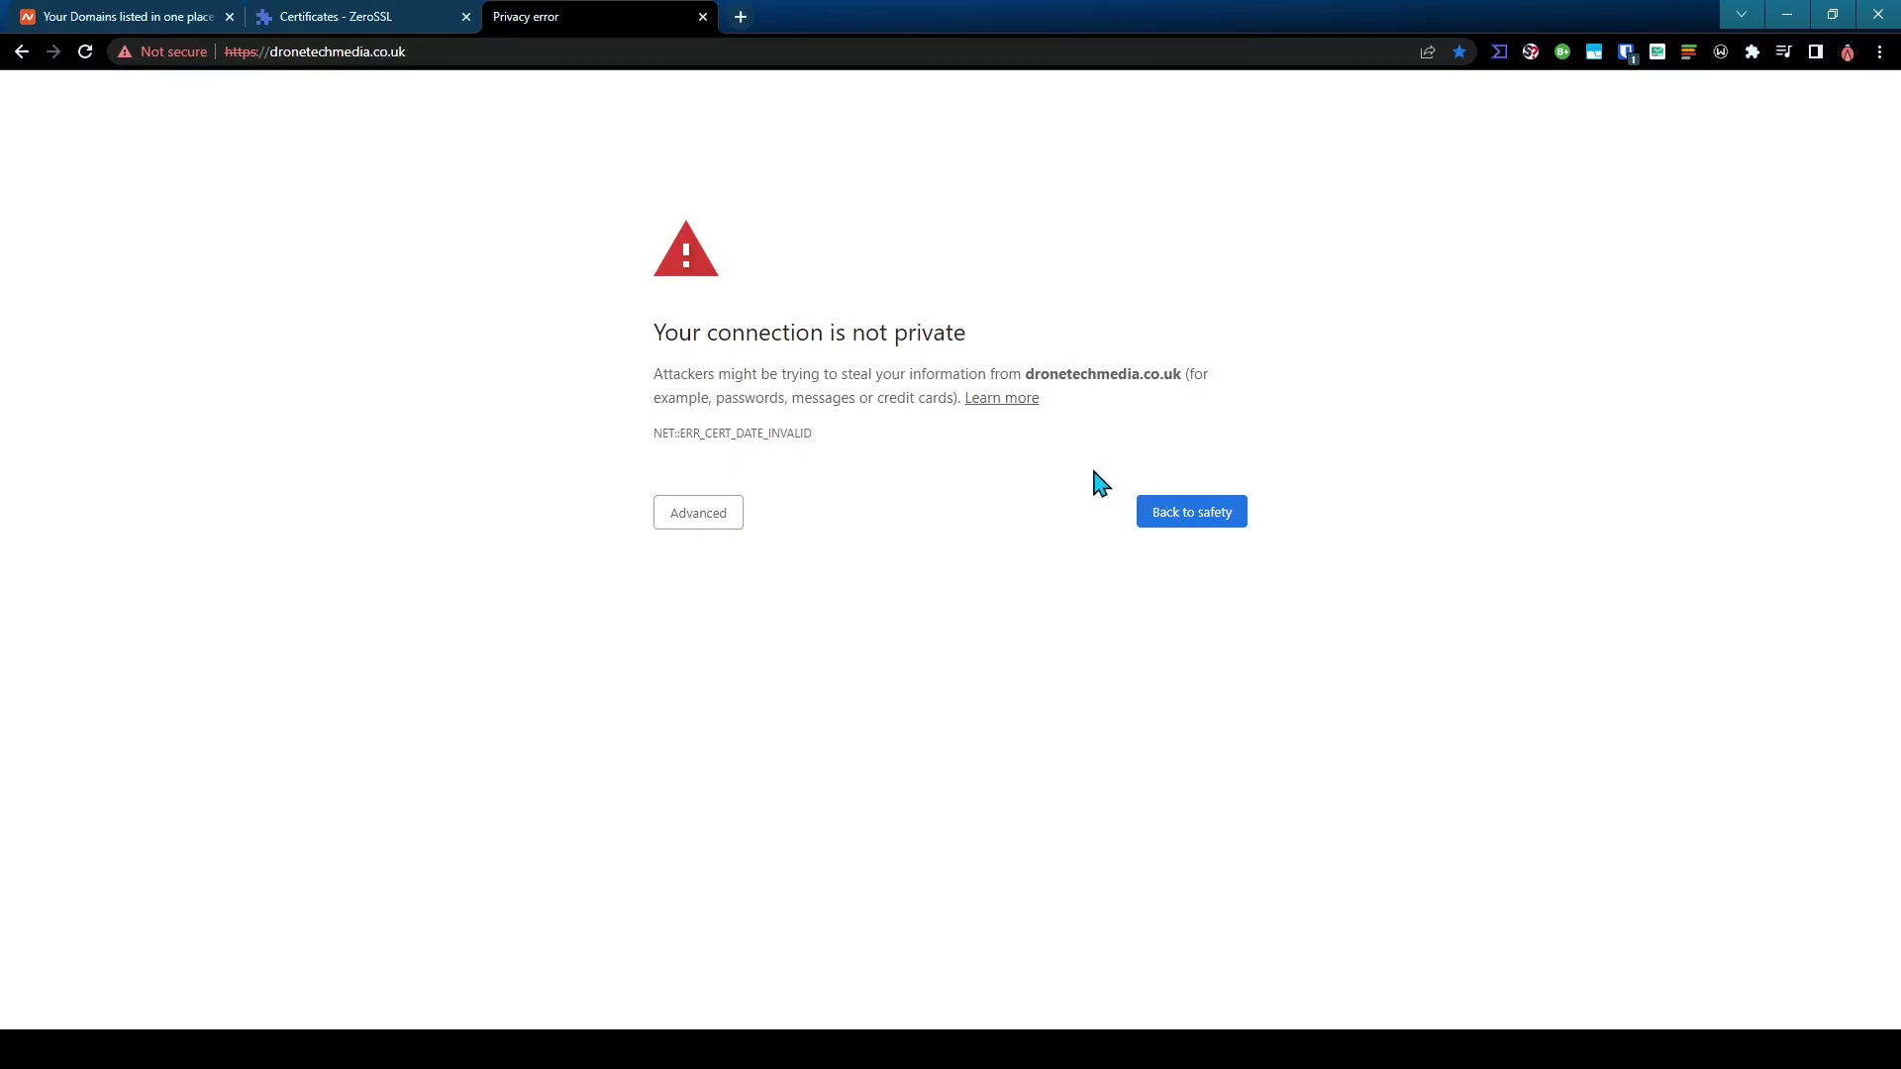
left_click(719, 515)
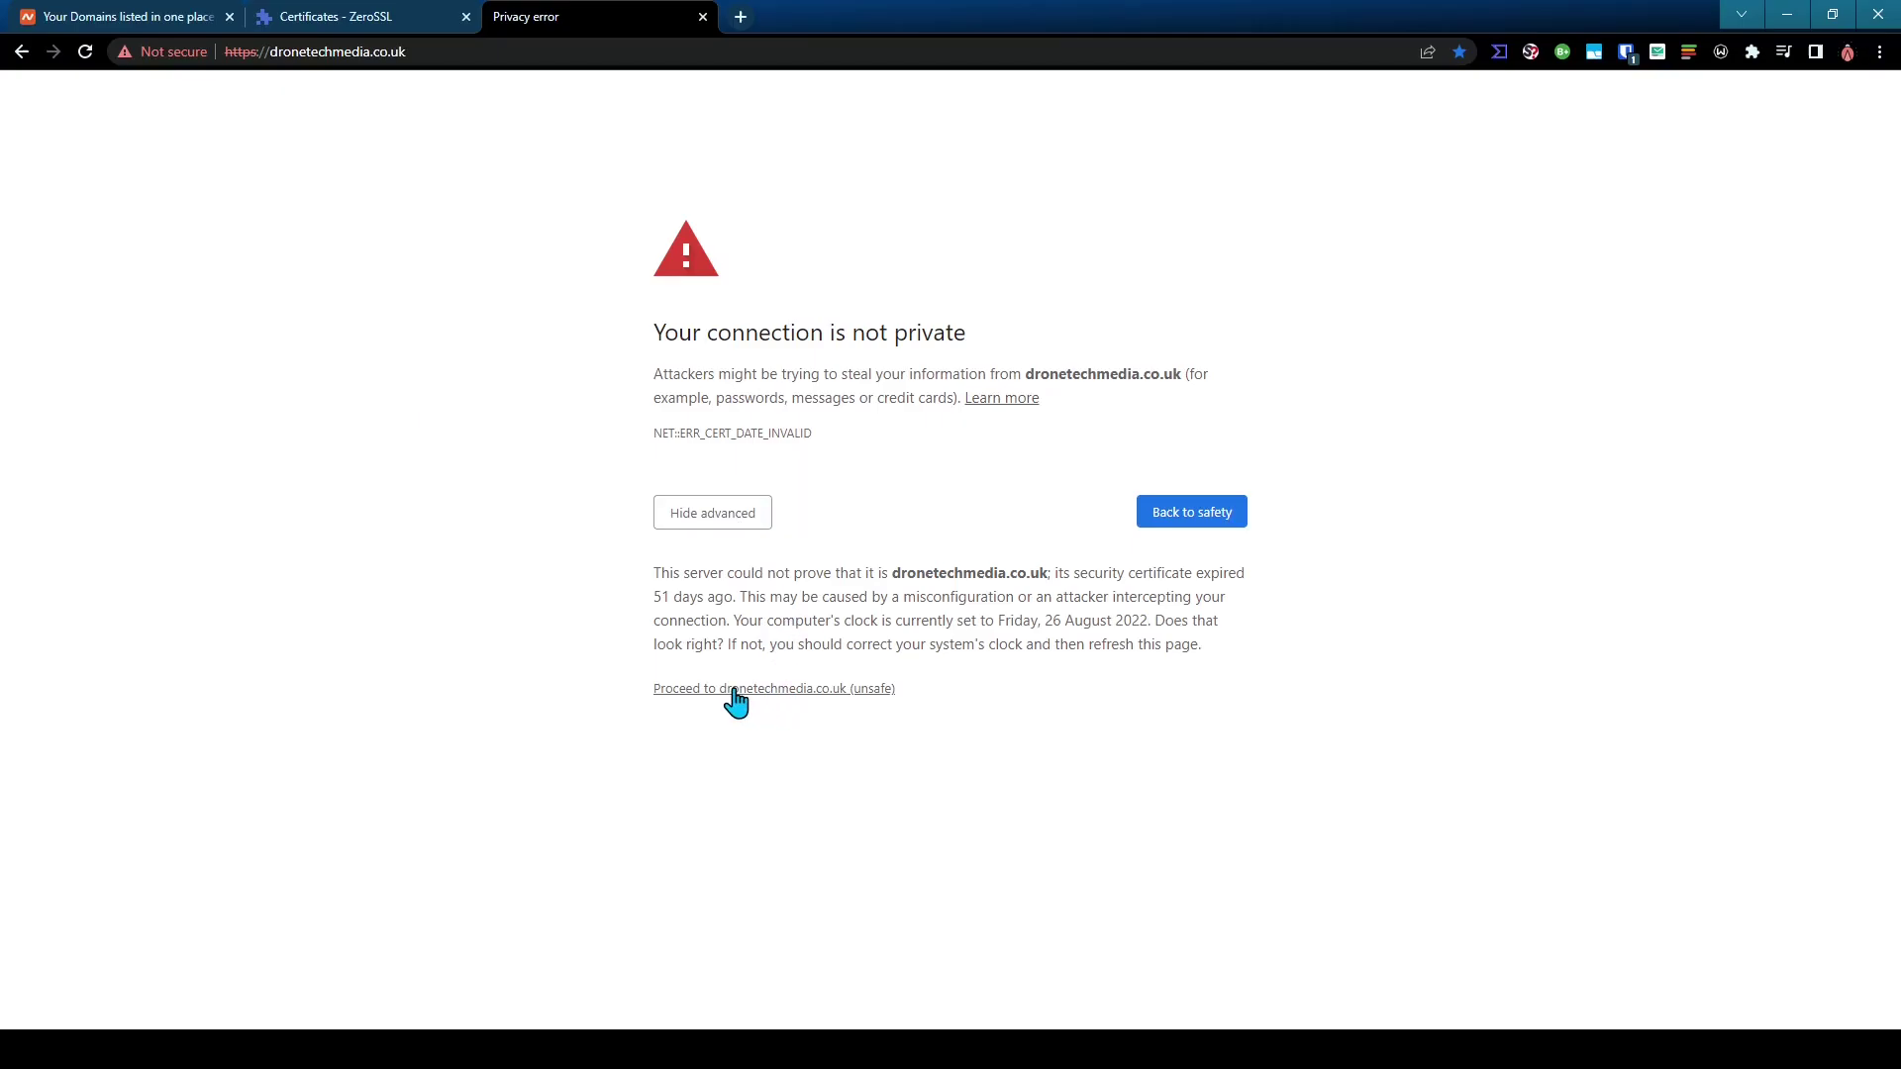
Proceed past the warning so the Drone Tech Media homepage loads, still marked Not secure
left_click(798, 690)
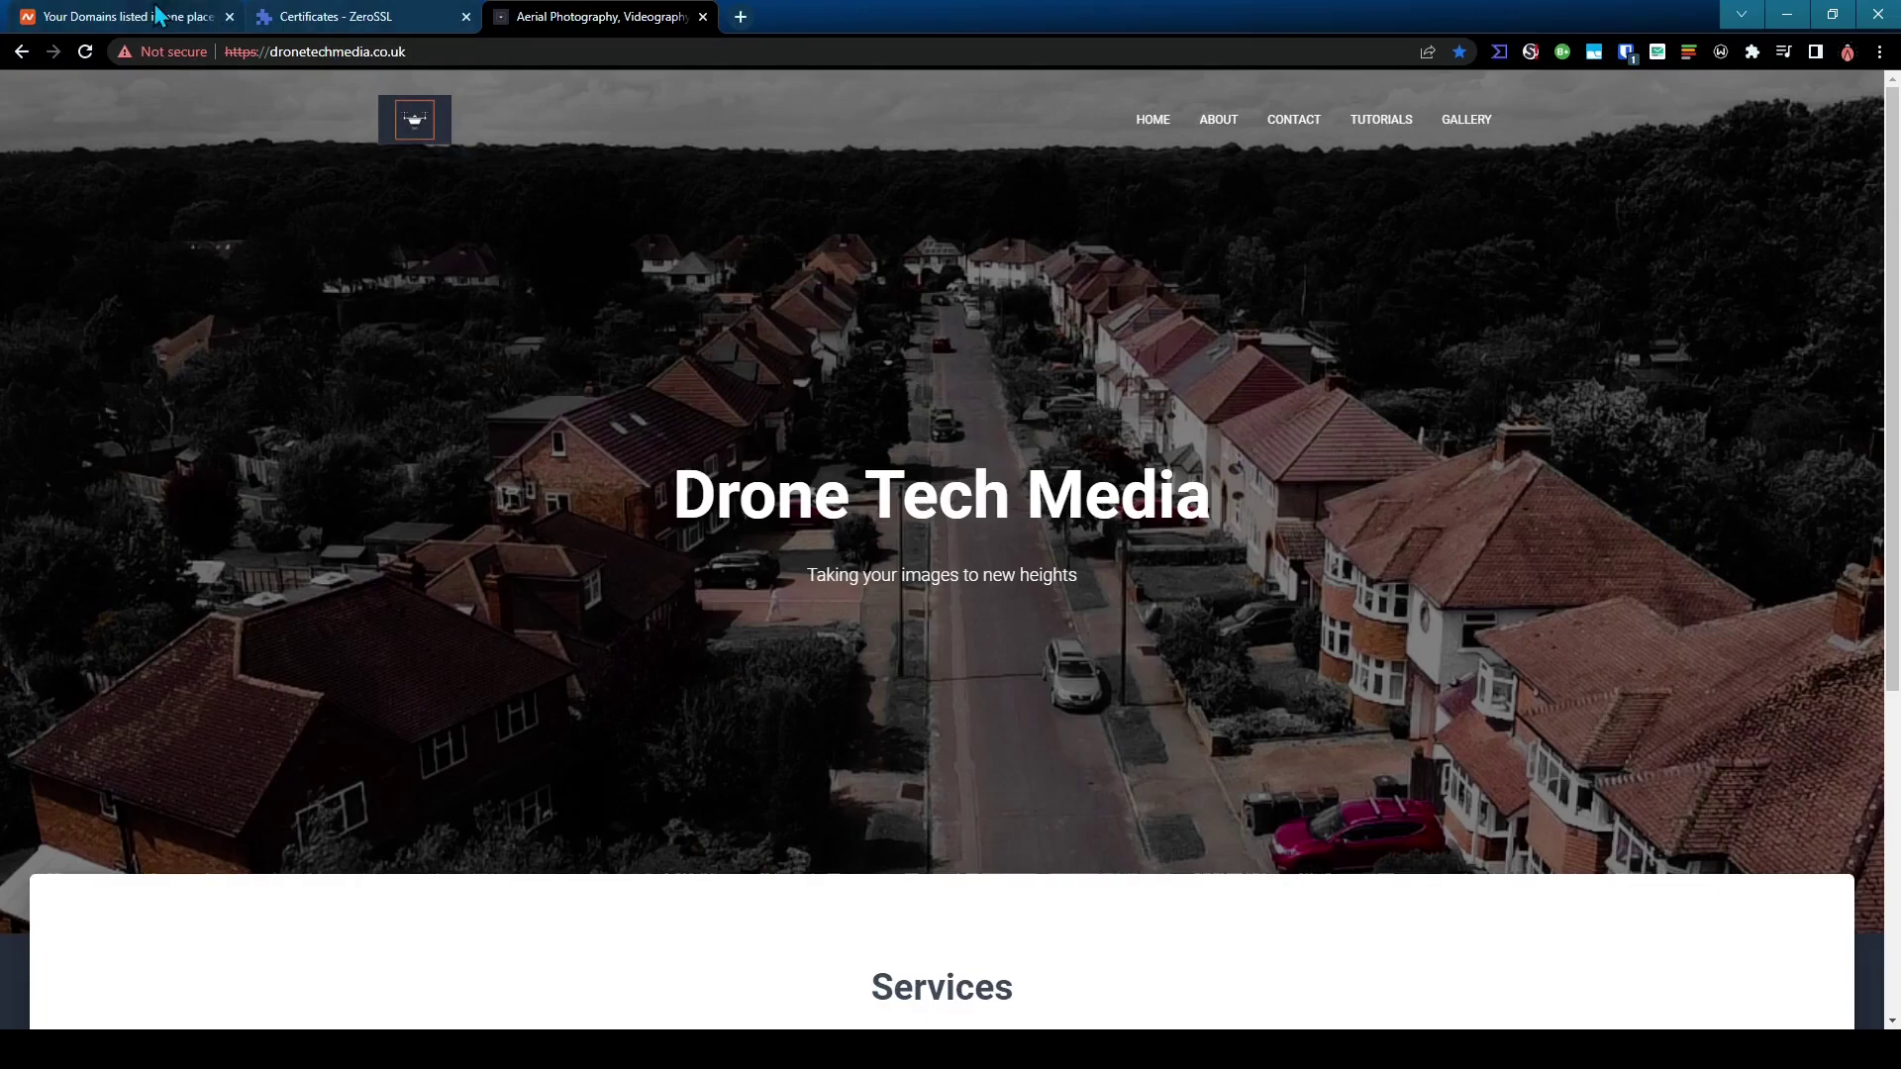
In Namecheap, open the Hosting List showing dronetechmedia.co.uk on the Stellar Plus plan
left_click(151, 24)
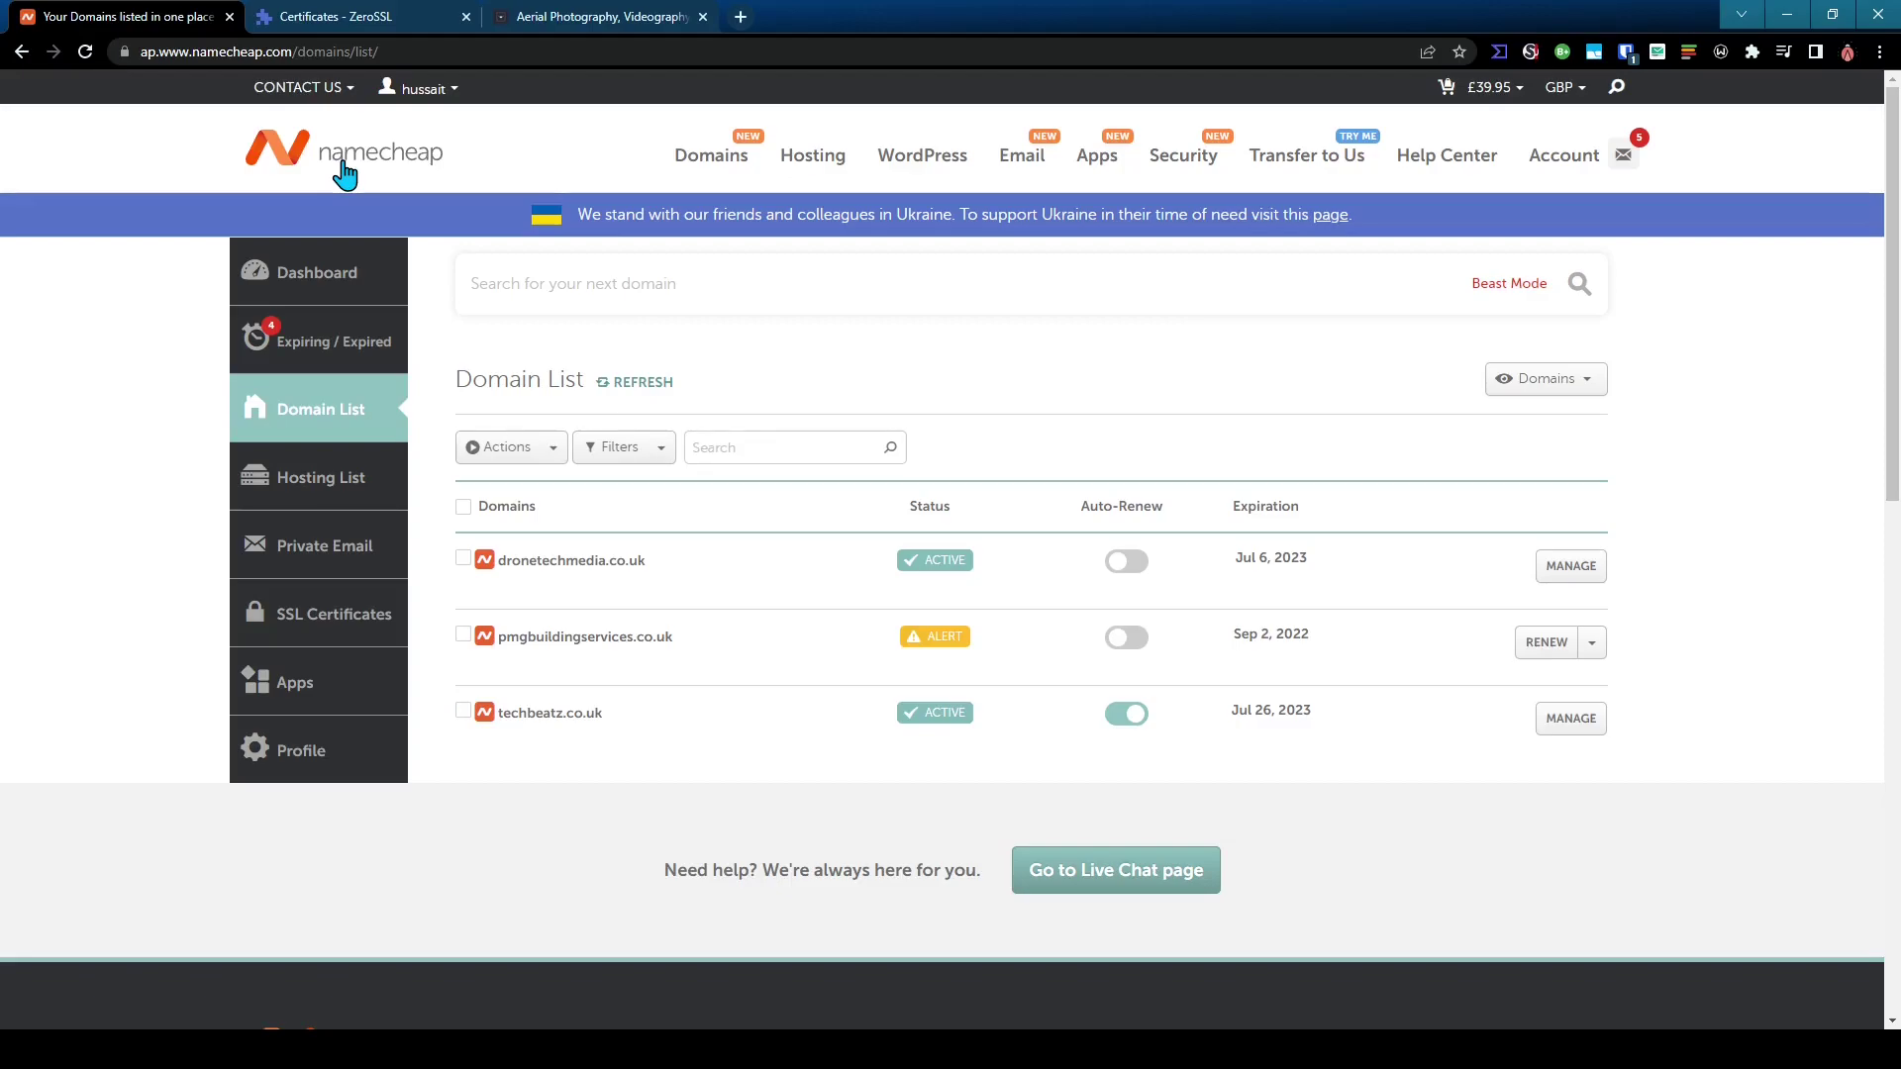
left_click(331, 483)
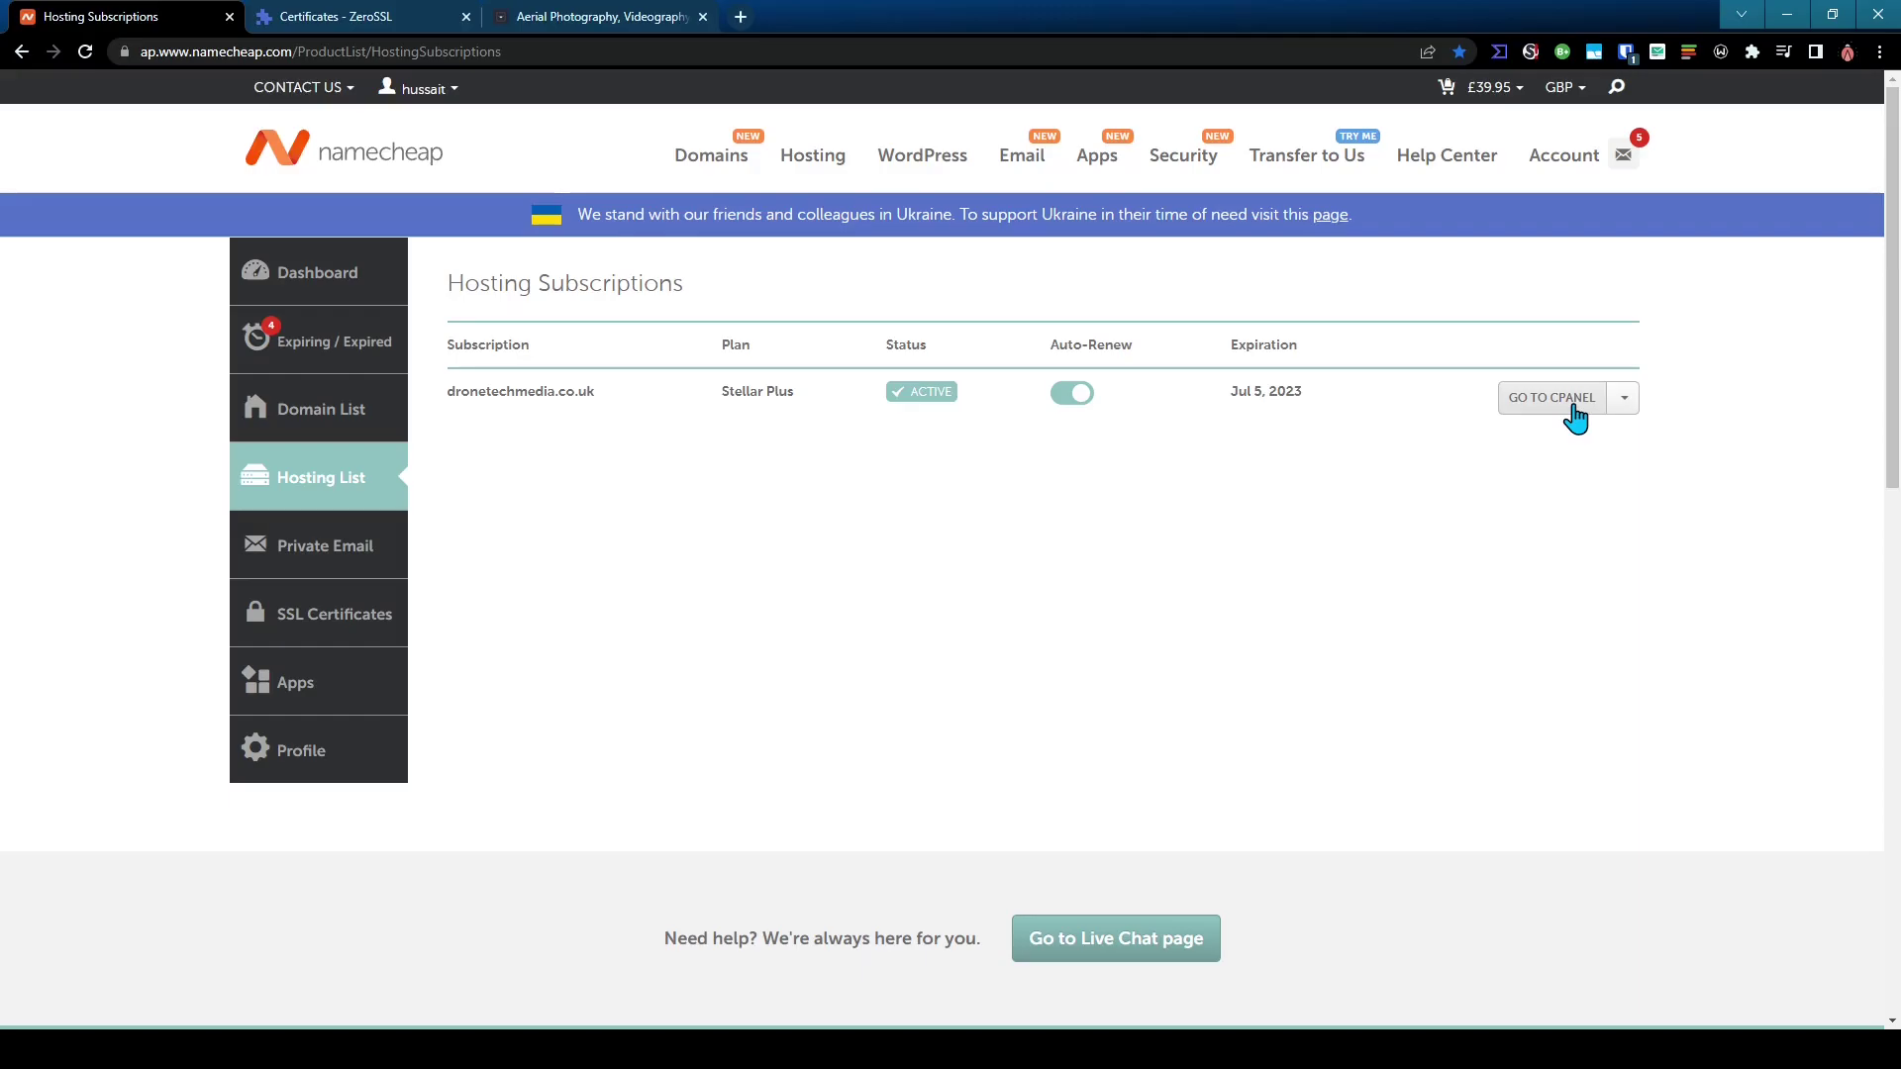
Open the ZeroSSL dashboard, grab the dronetechmedia.co.uk domain from the site's address bar, and return
left_click(352, 25)
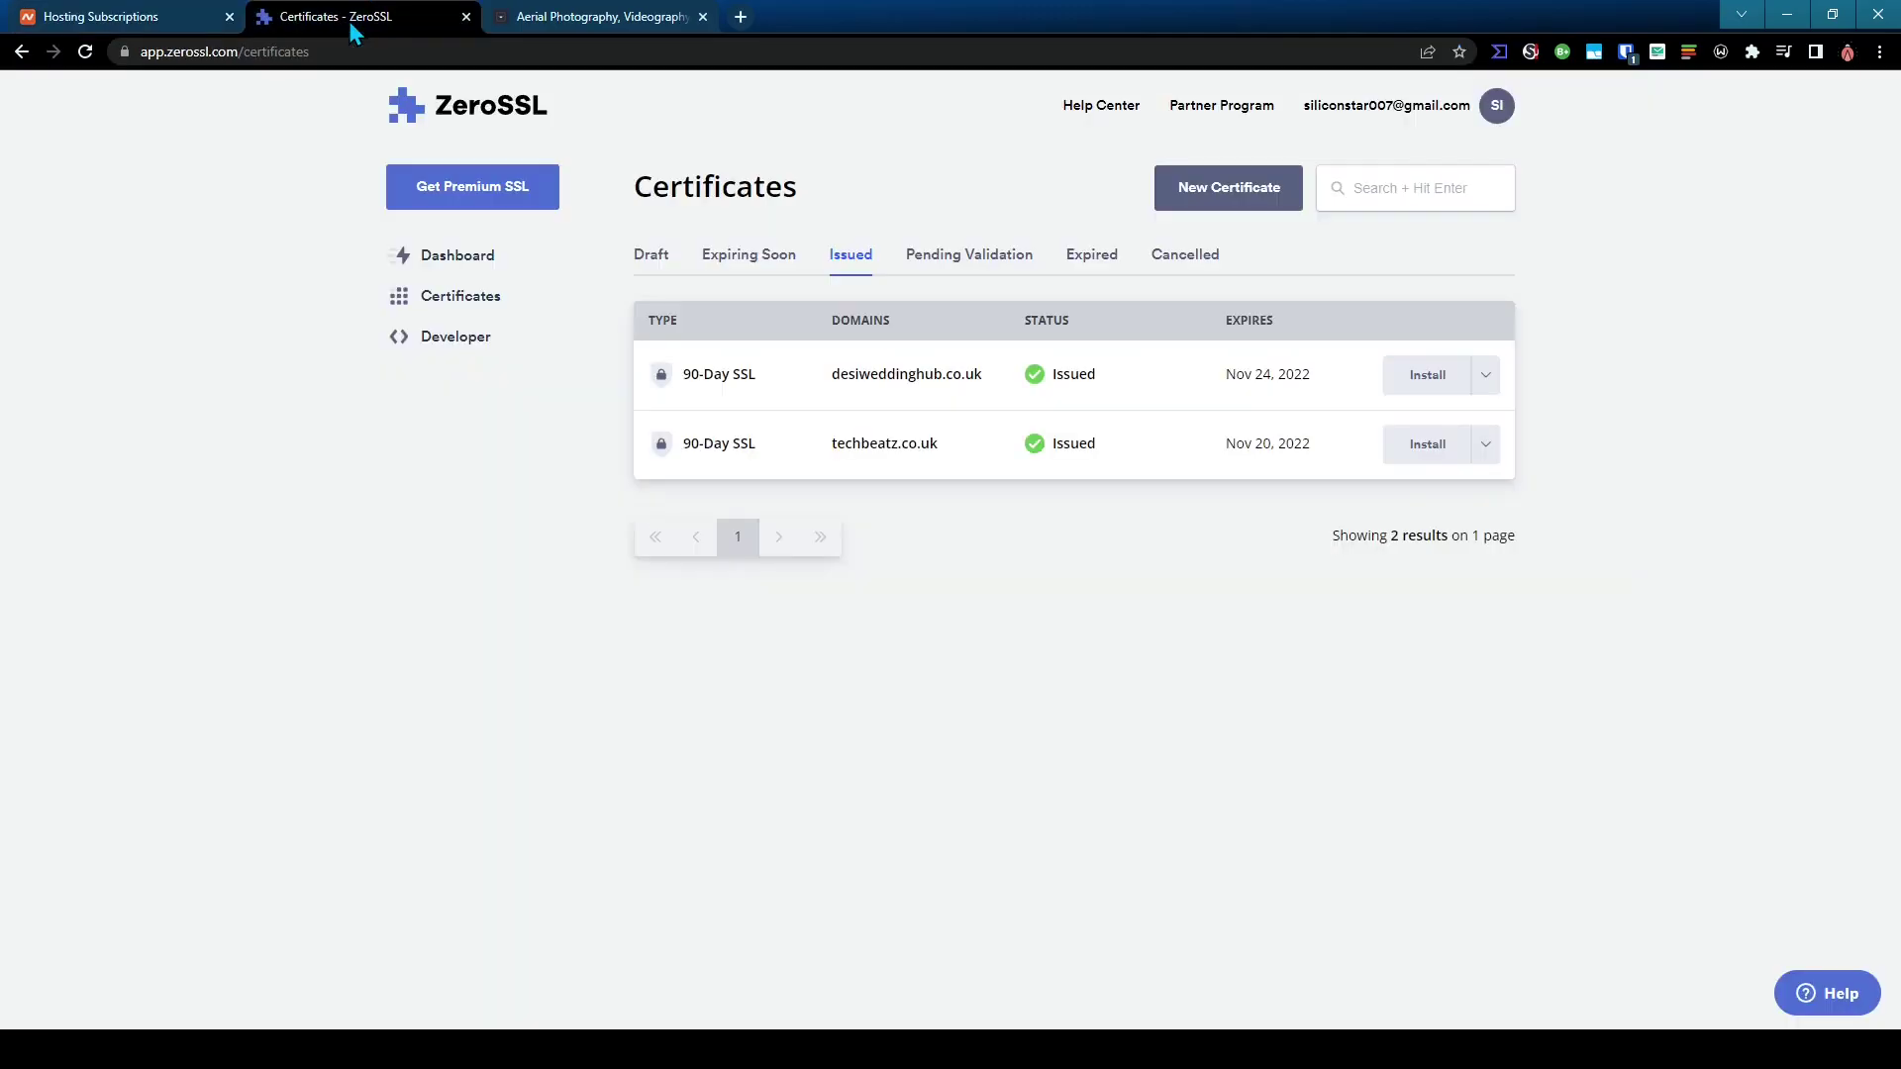
left_click(453, 260)
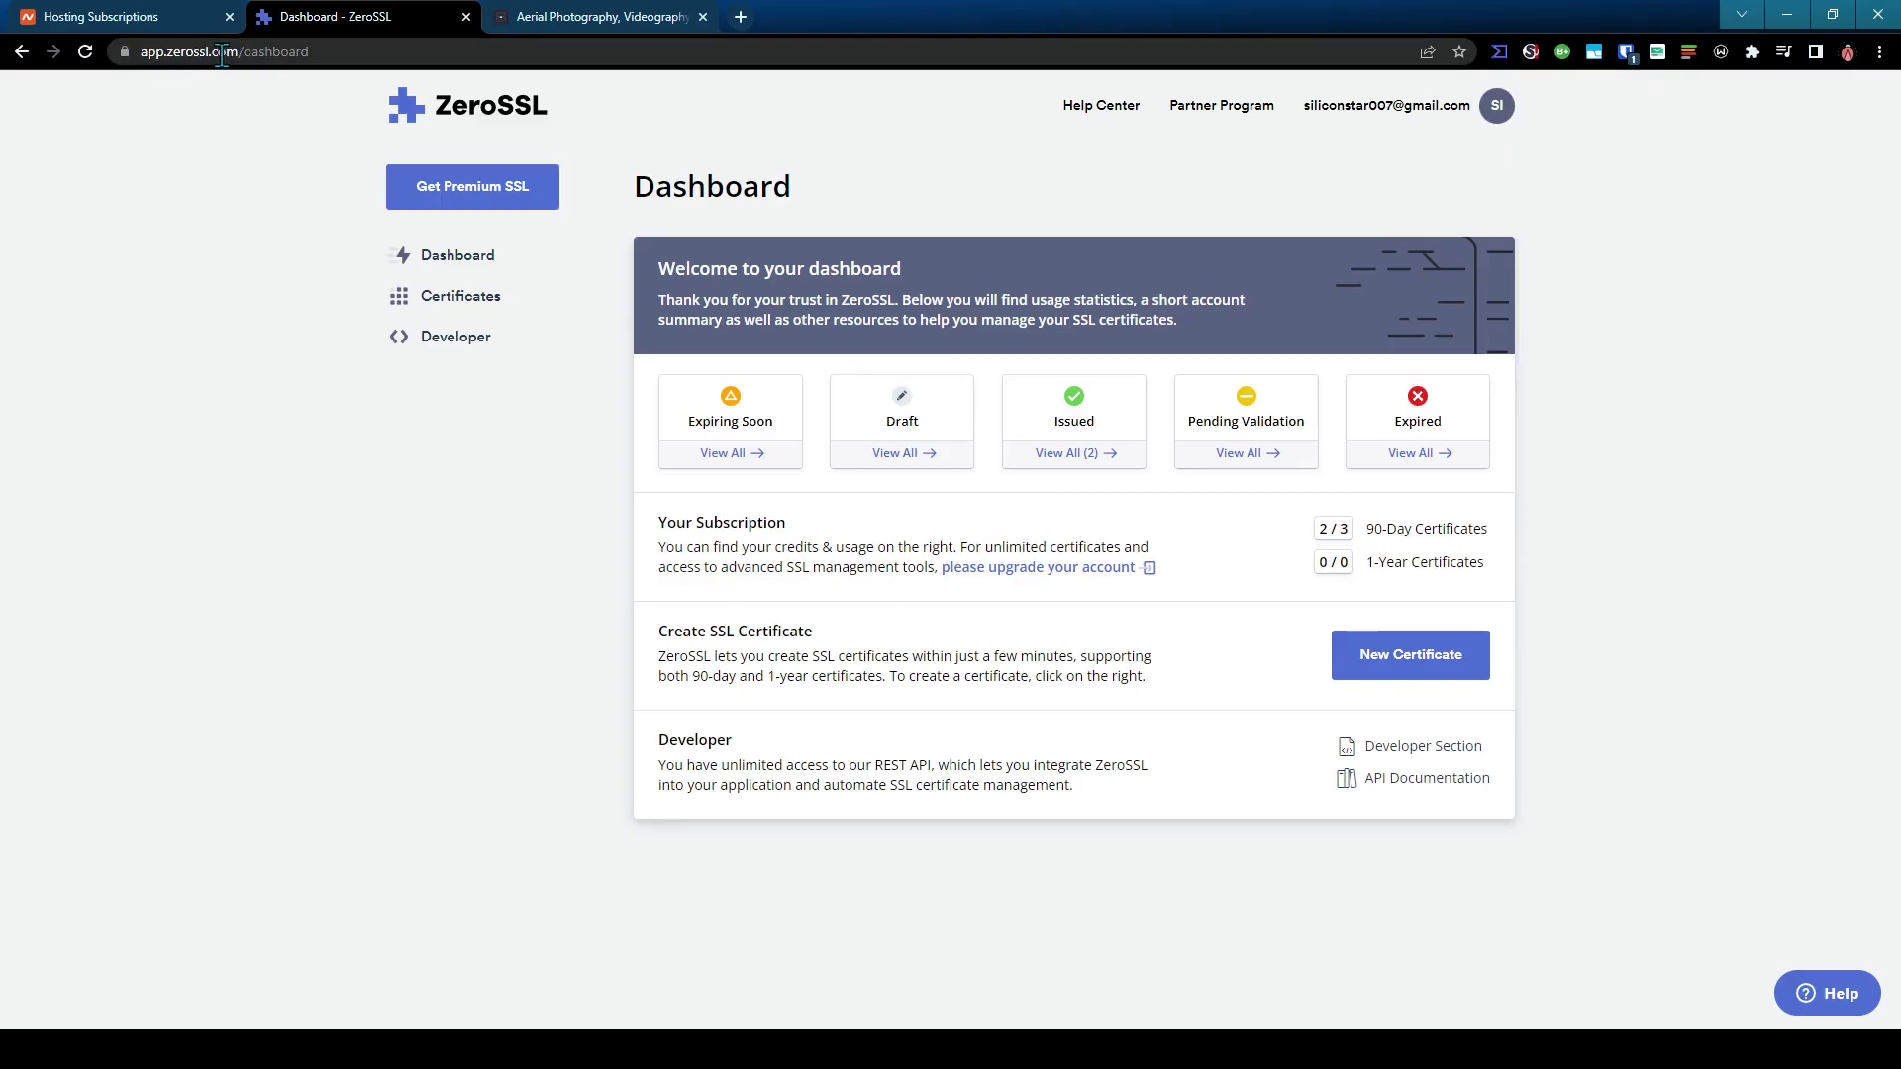
key("ctrl+shift+Tab")
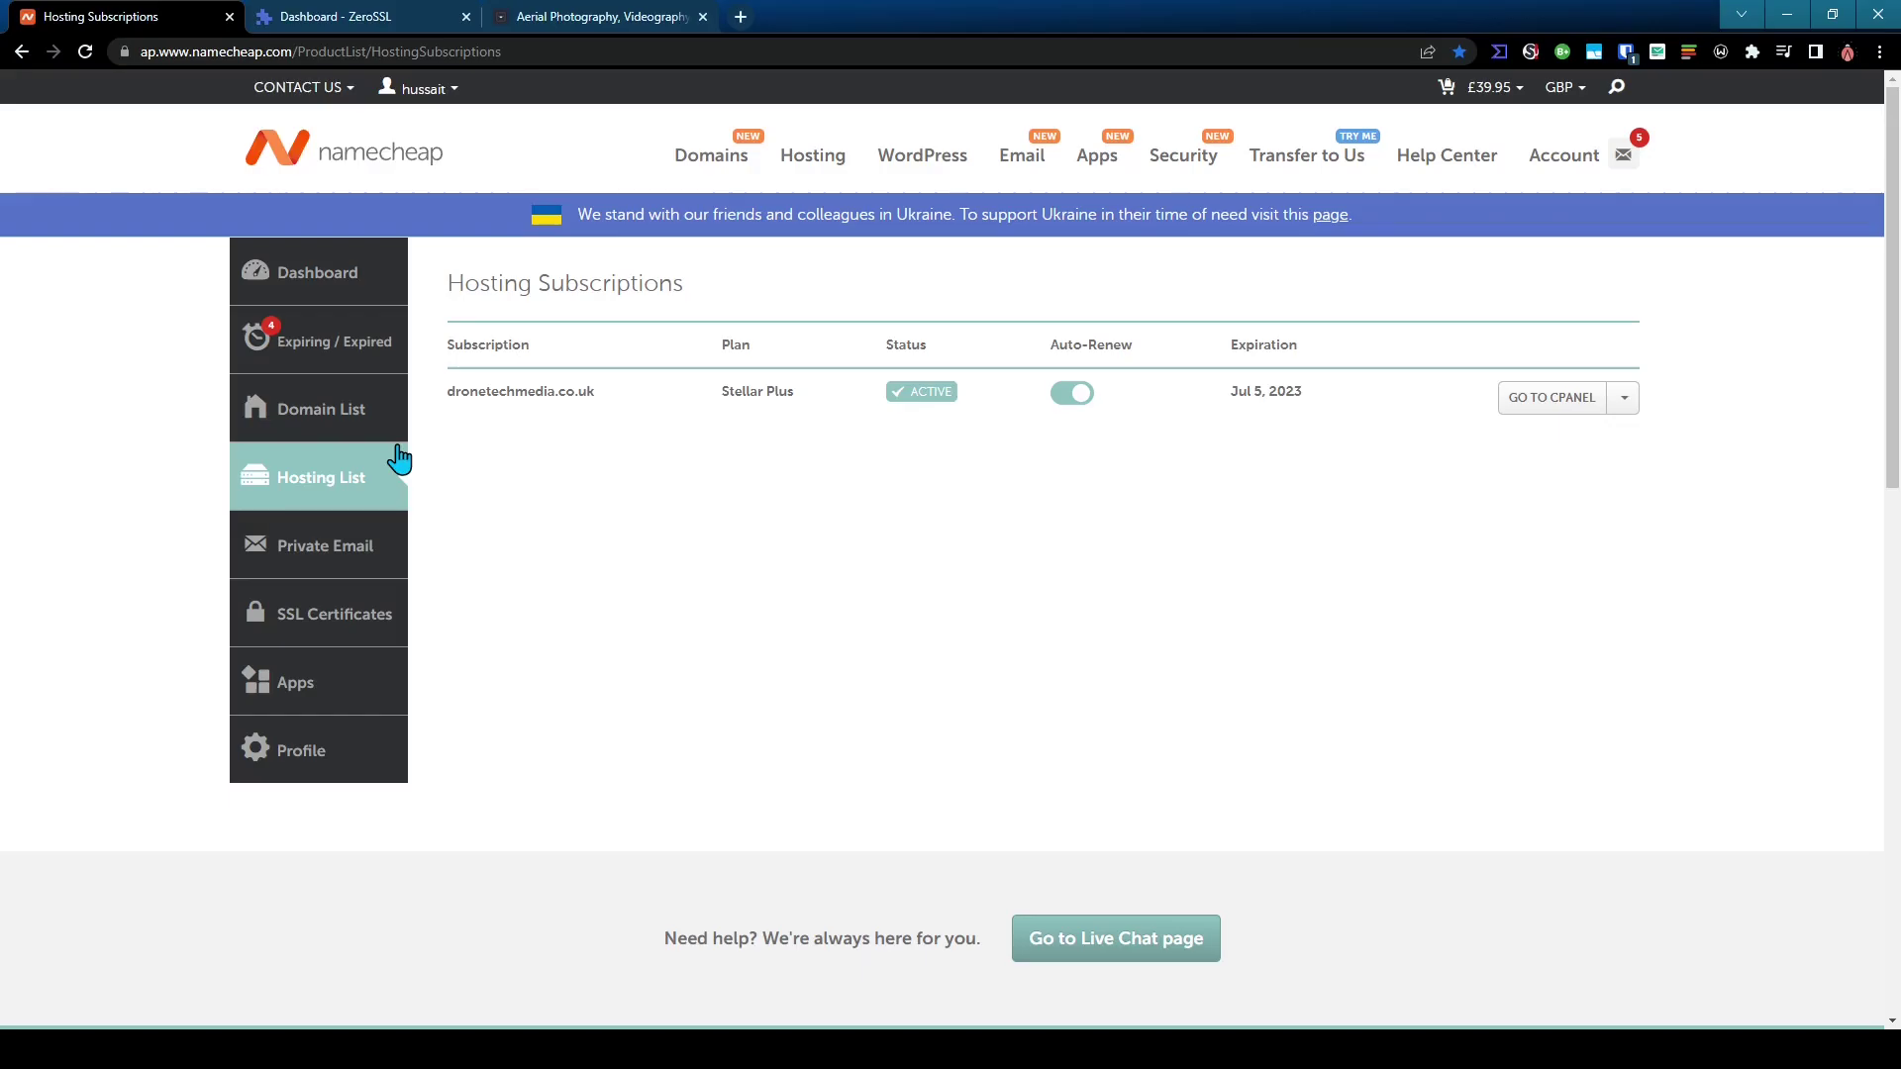
left_click(608, 15)
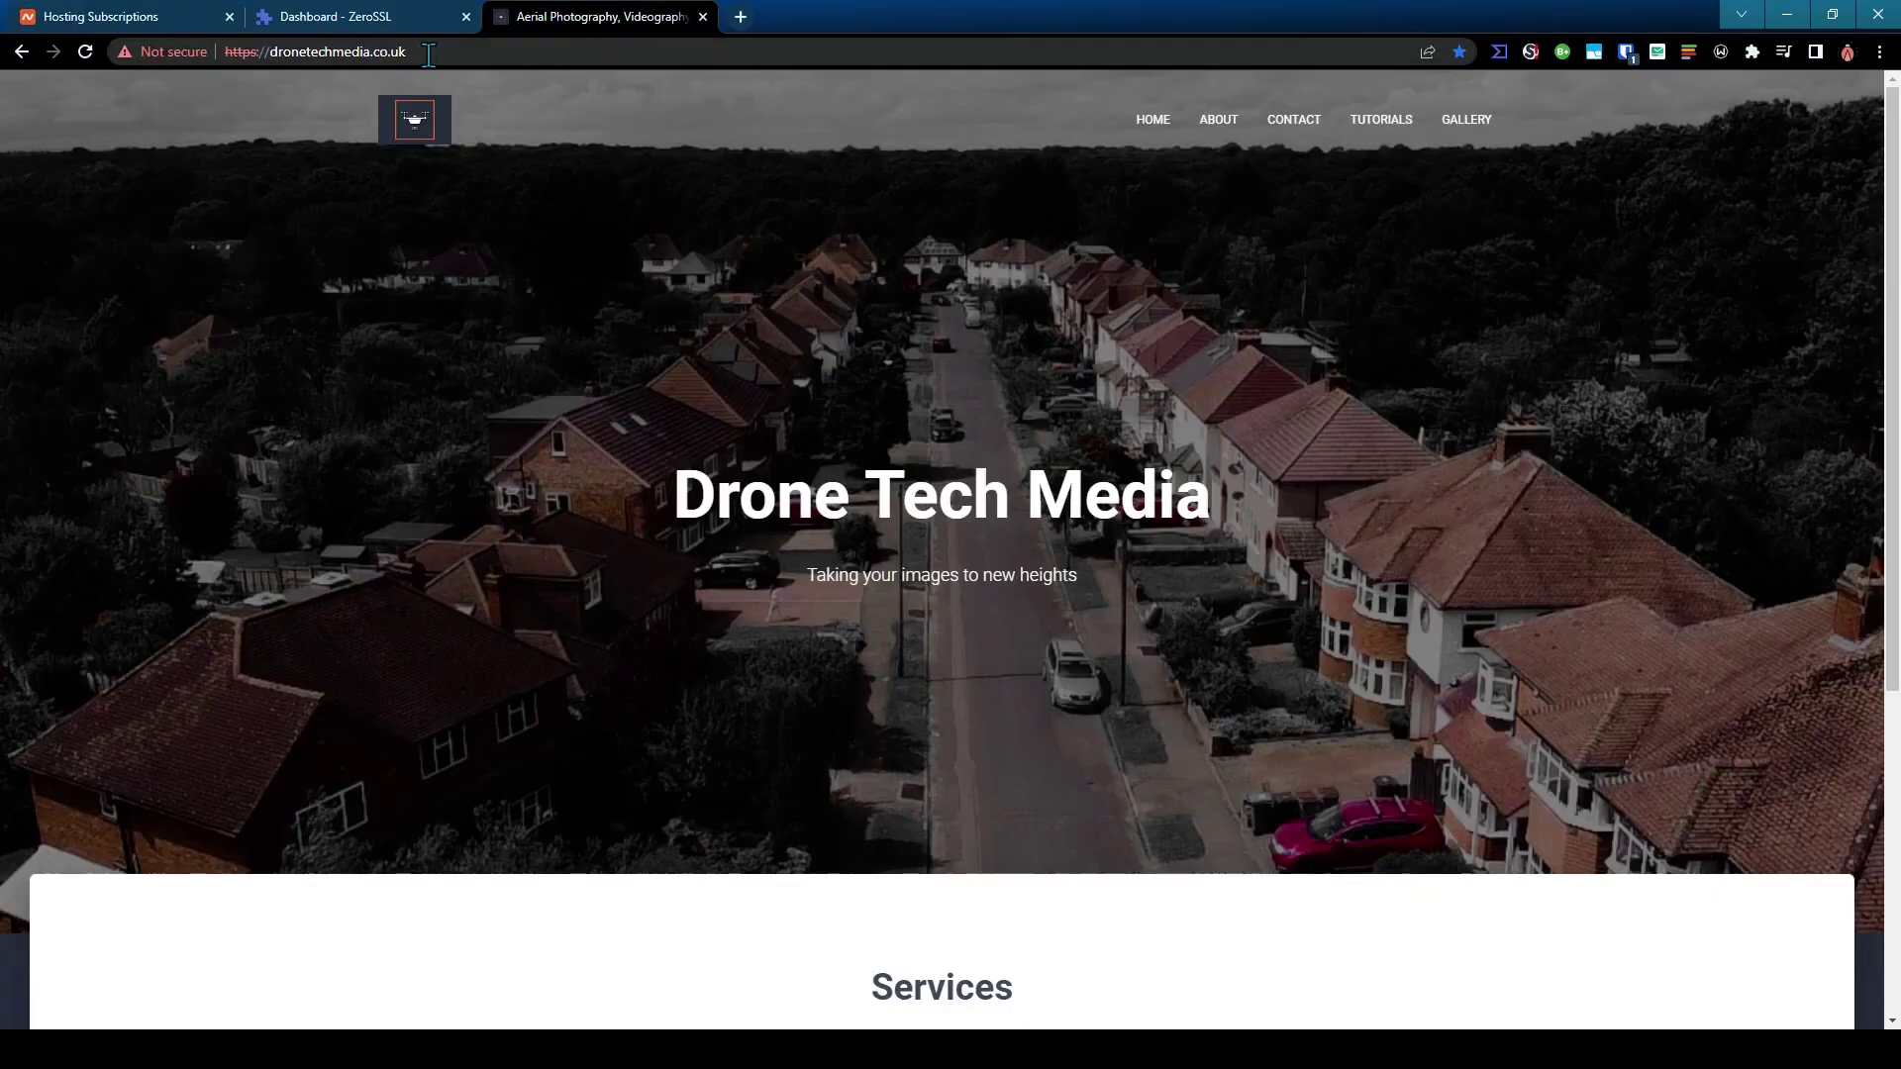
left_click_drag(433, 52, 269, 52)
key("ctrl+c")
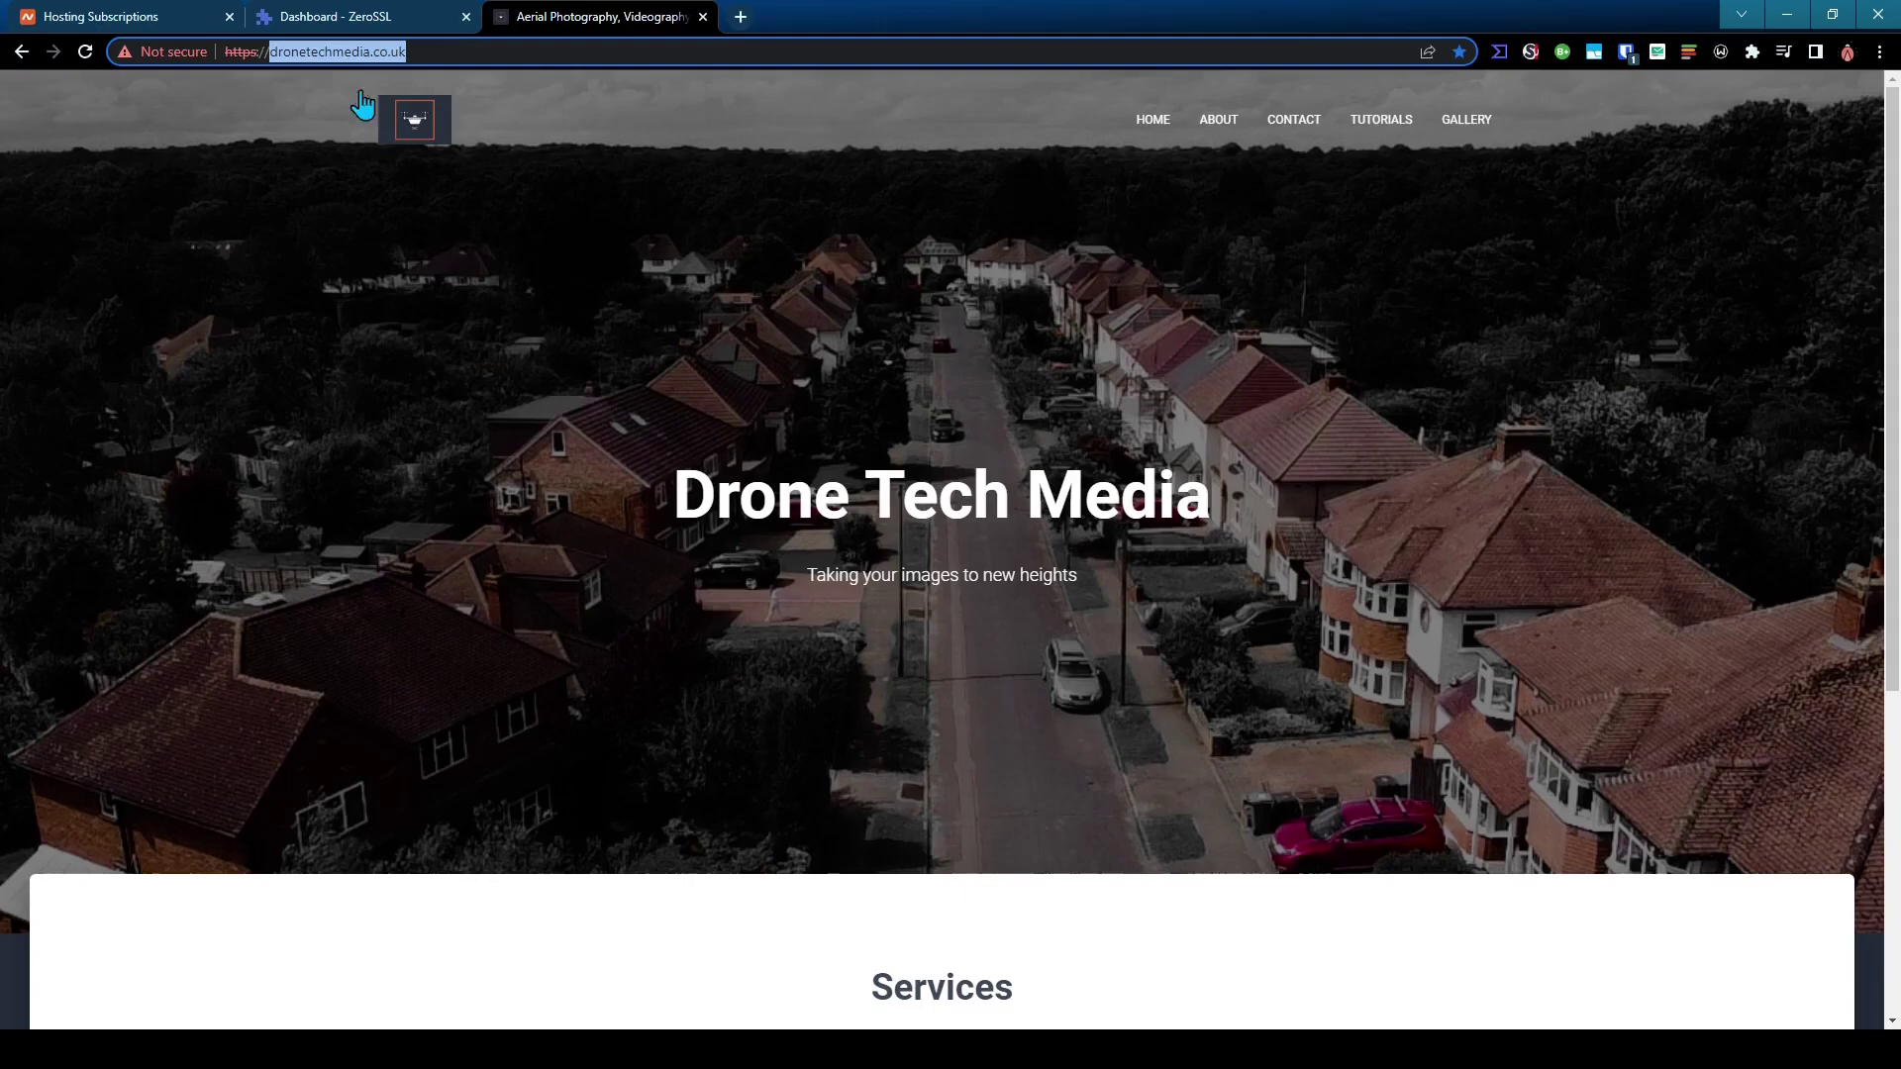
left_click(438, 17)
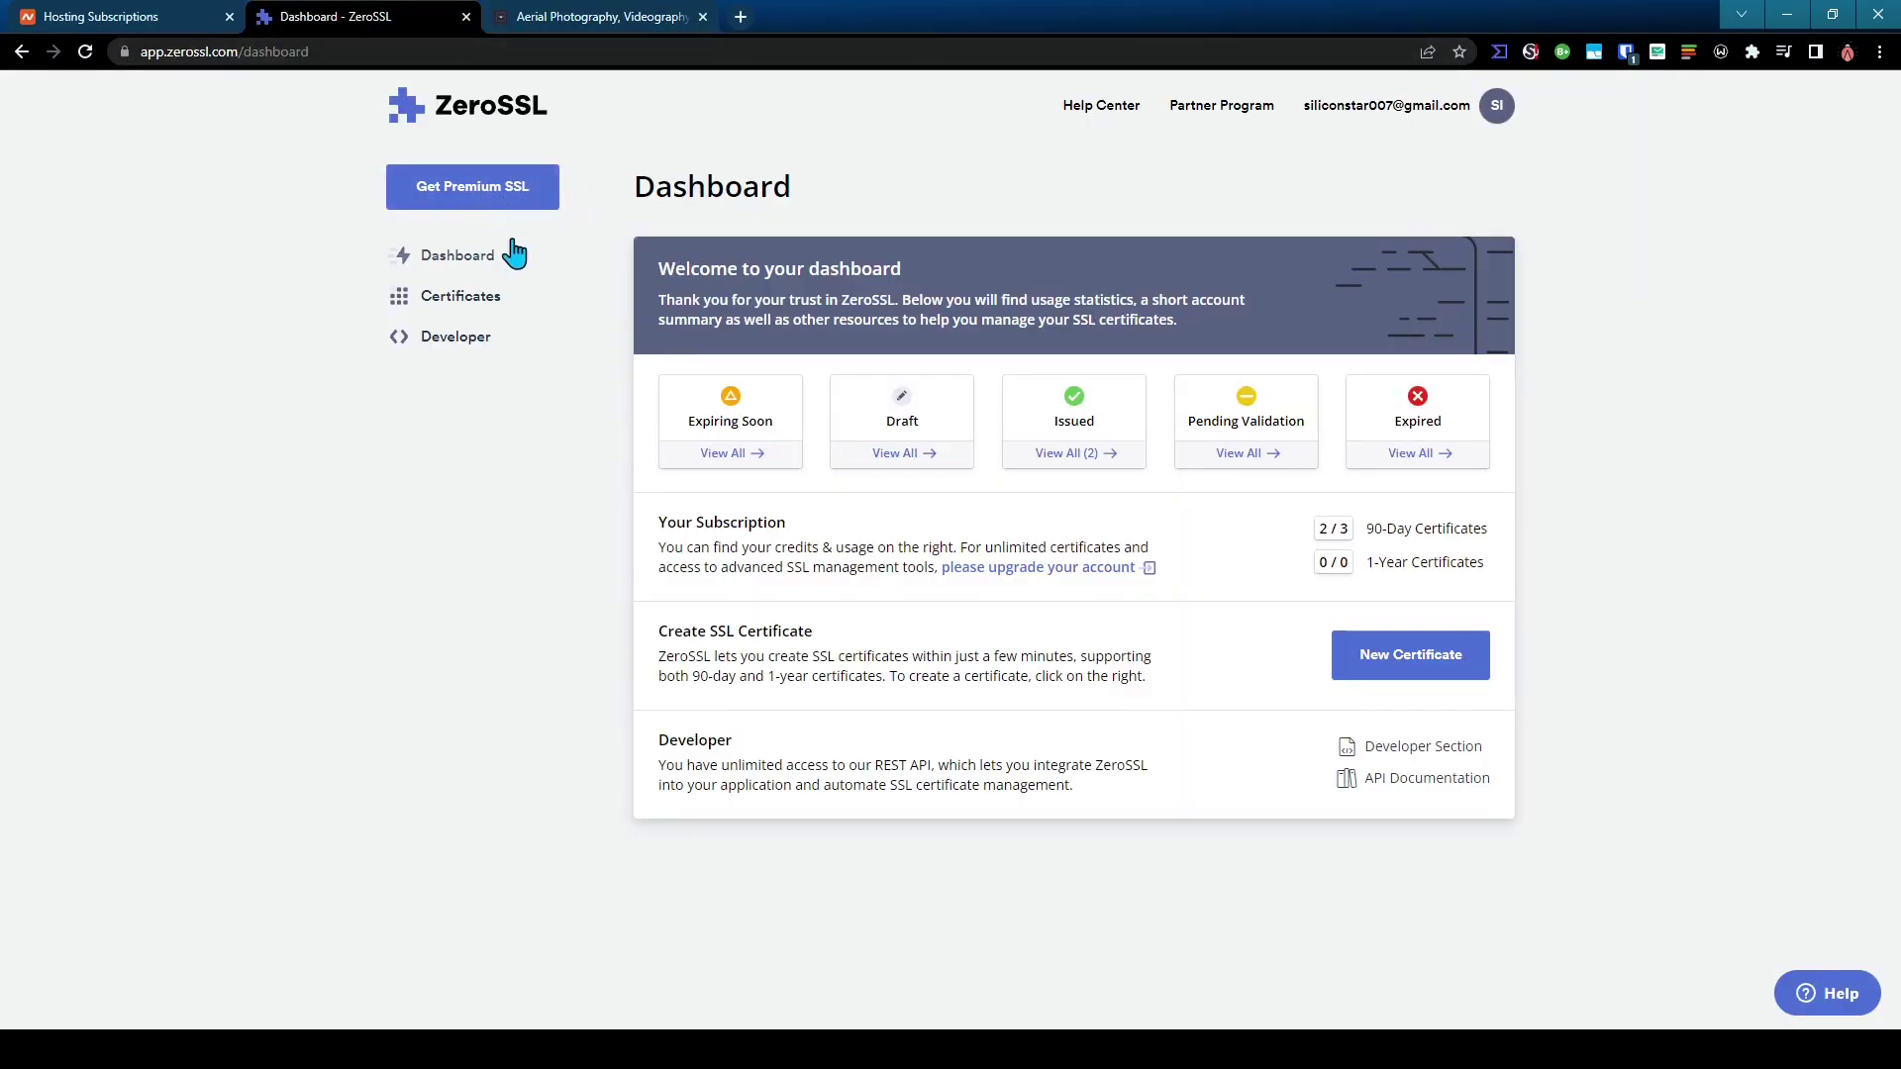
left_click(473, 259)
Set up a ZeroSSL certificate for the pasted domain: 90-day validity, auto-generated CSR, Free plan
left_click(1430, 676)
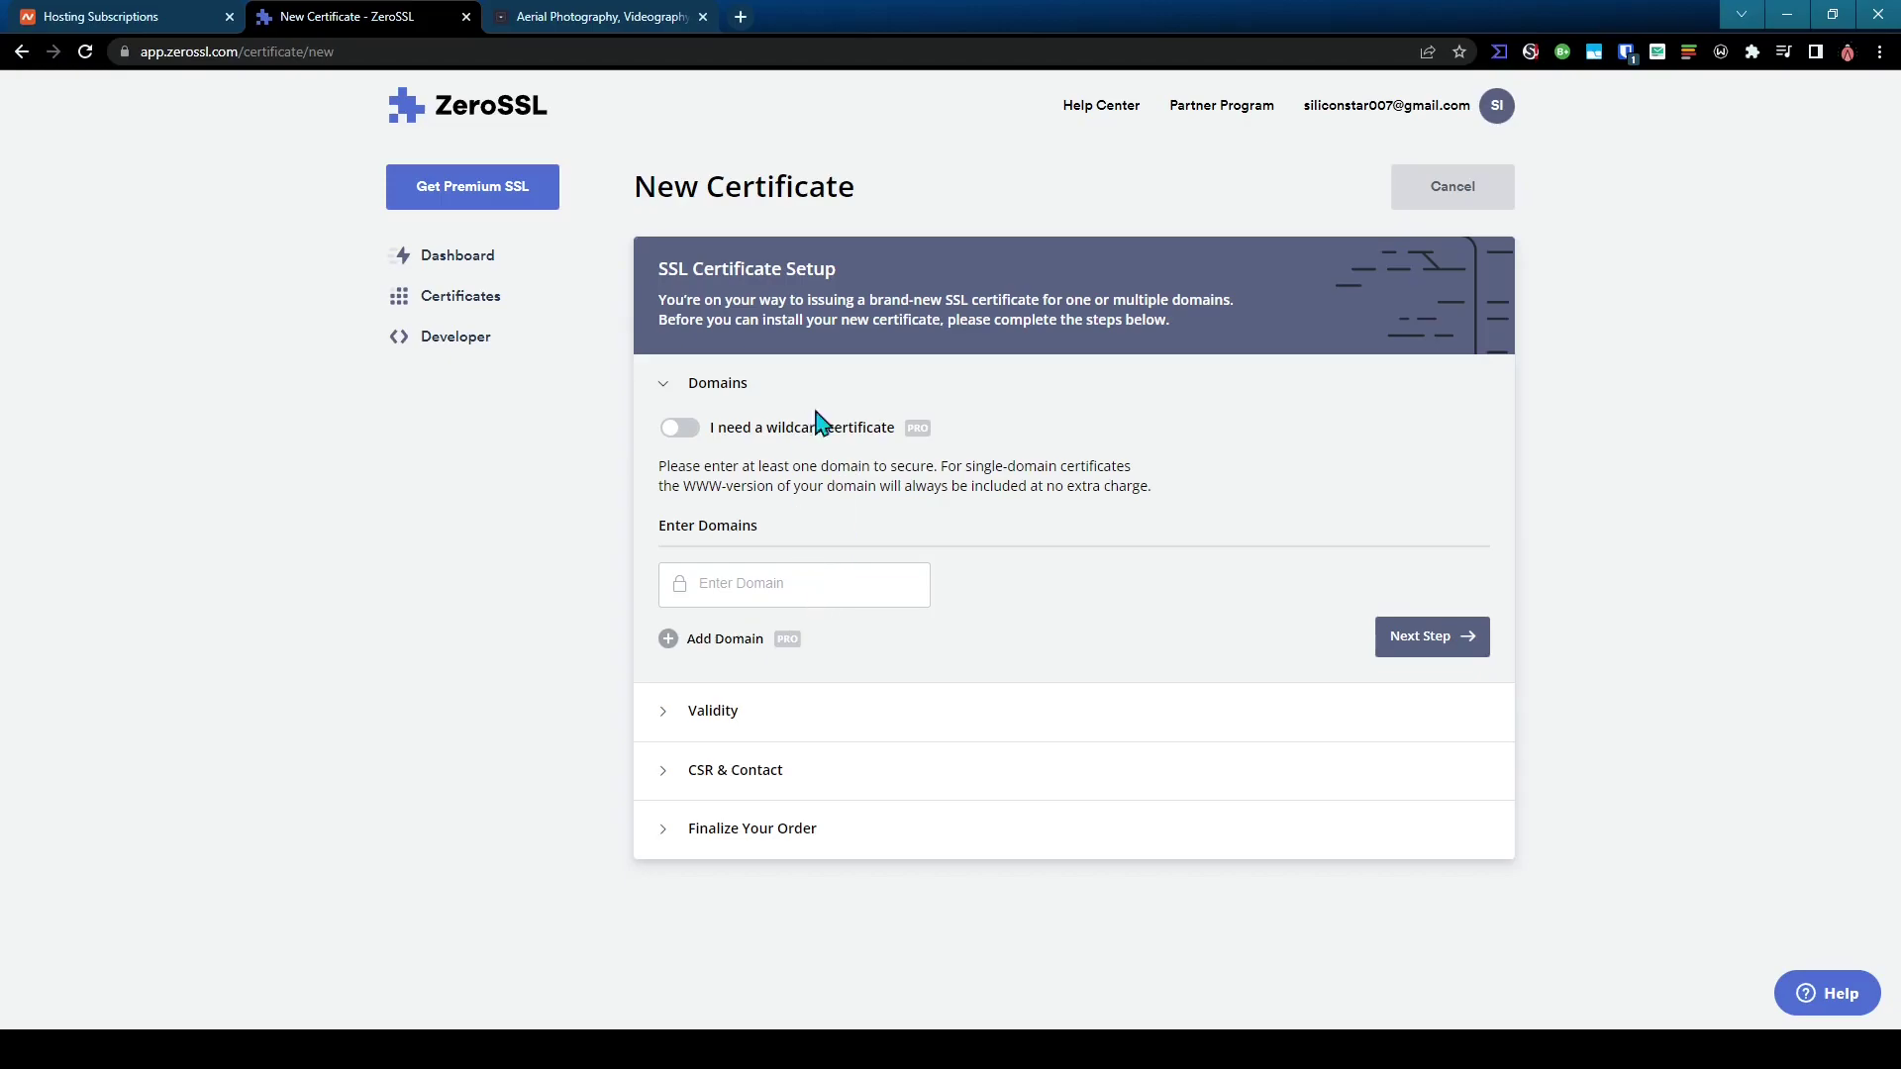
left_click(782, 585)
key("ctrl+v")
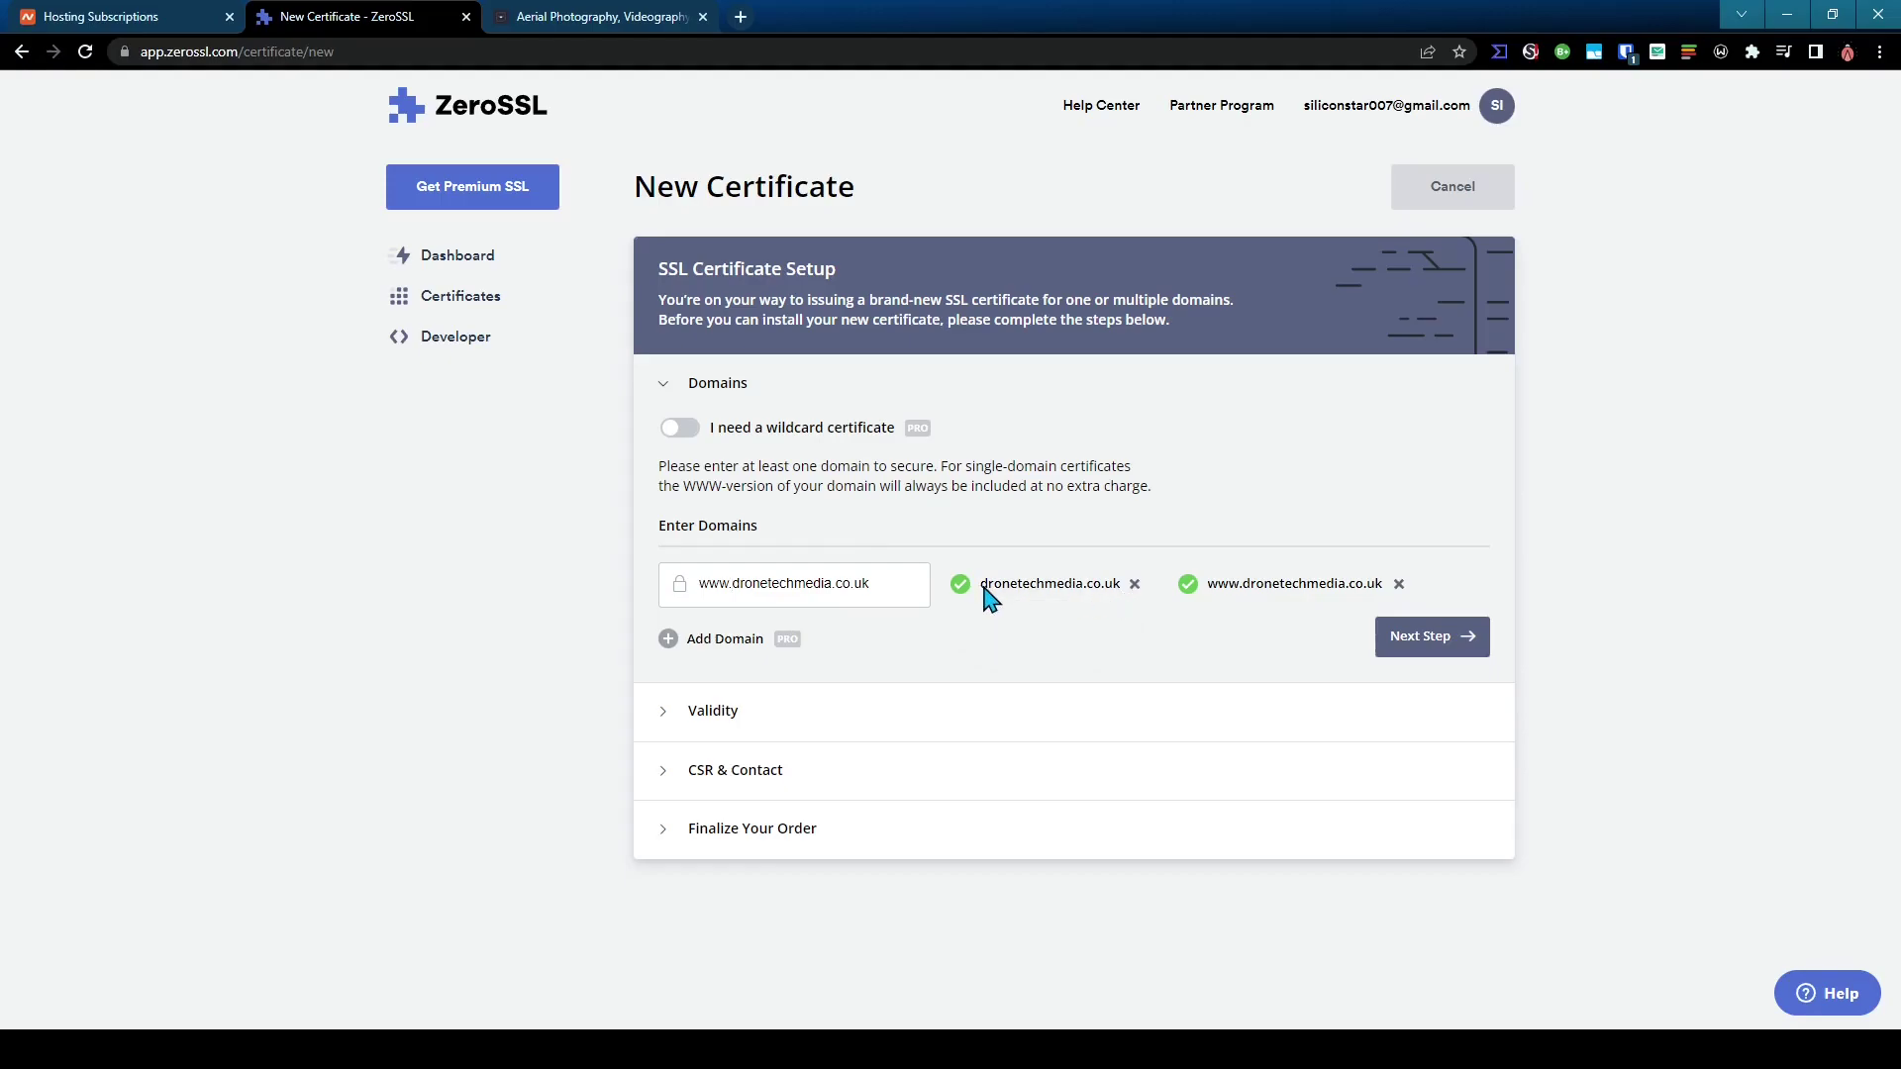
left_click(1442, 639)
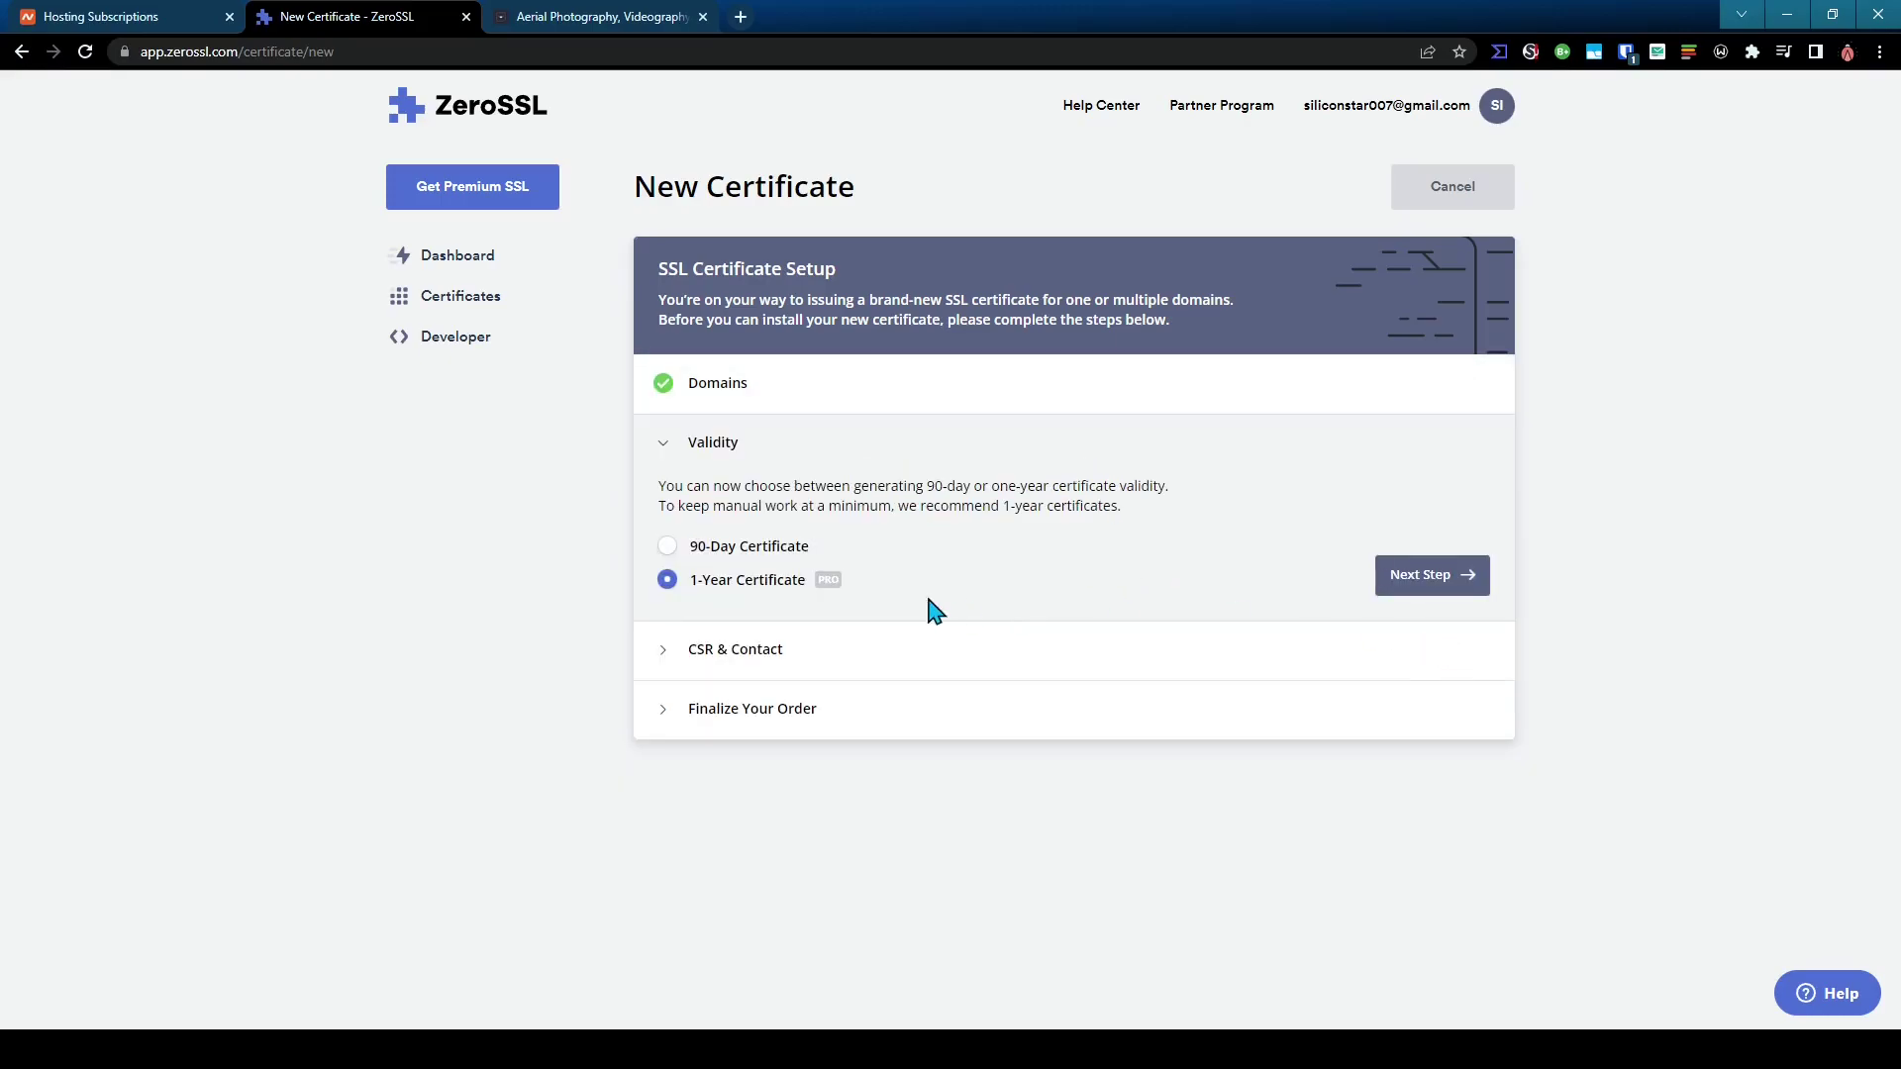
left_click(667, 548)
left_click(1443, 584)
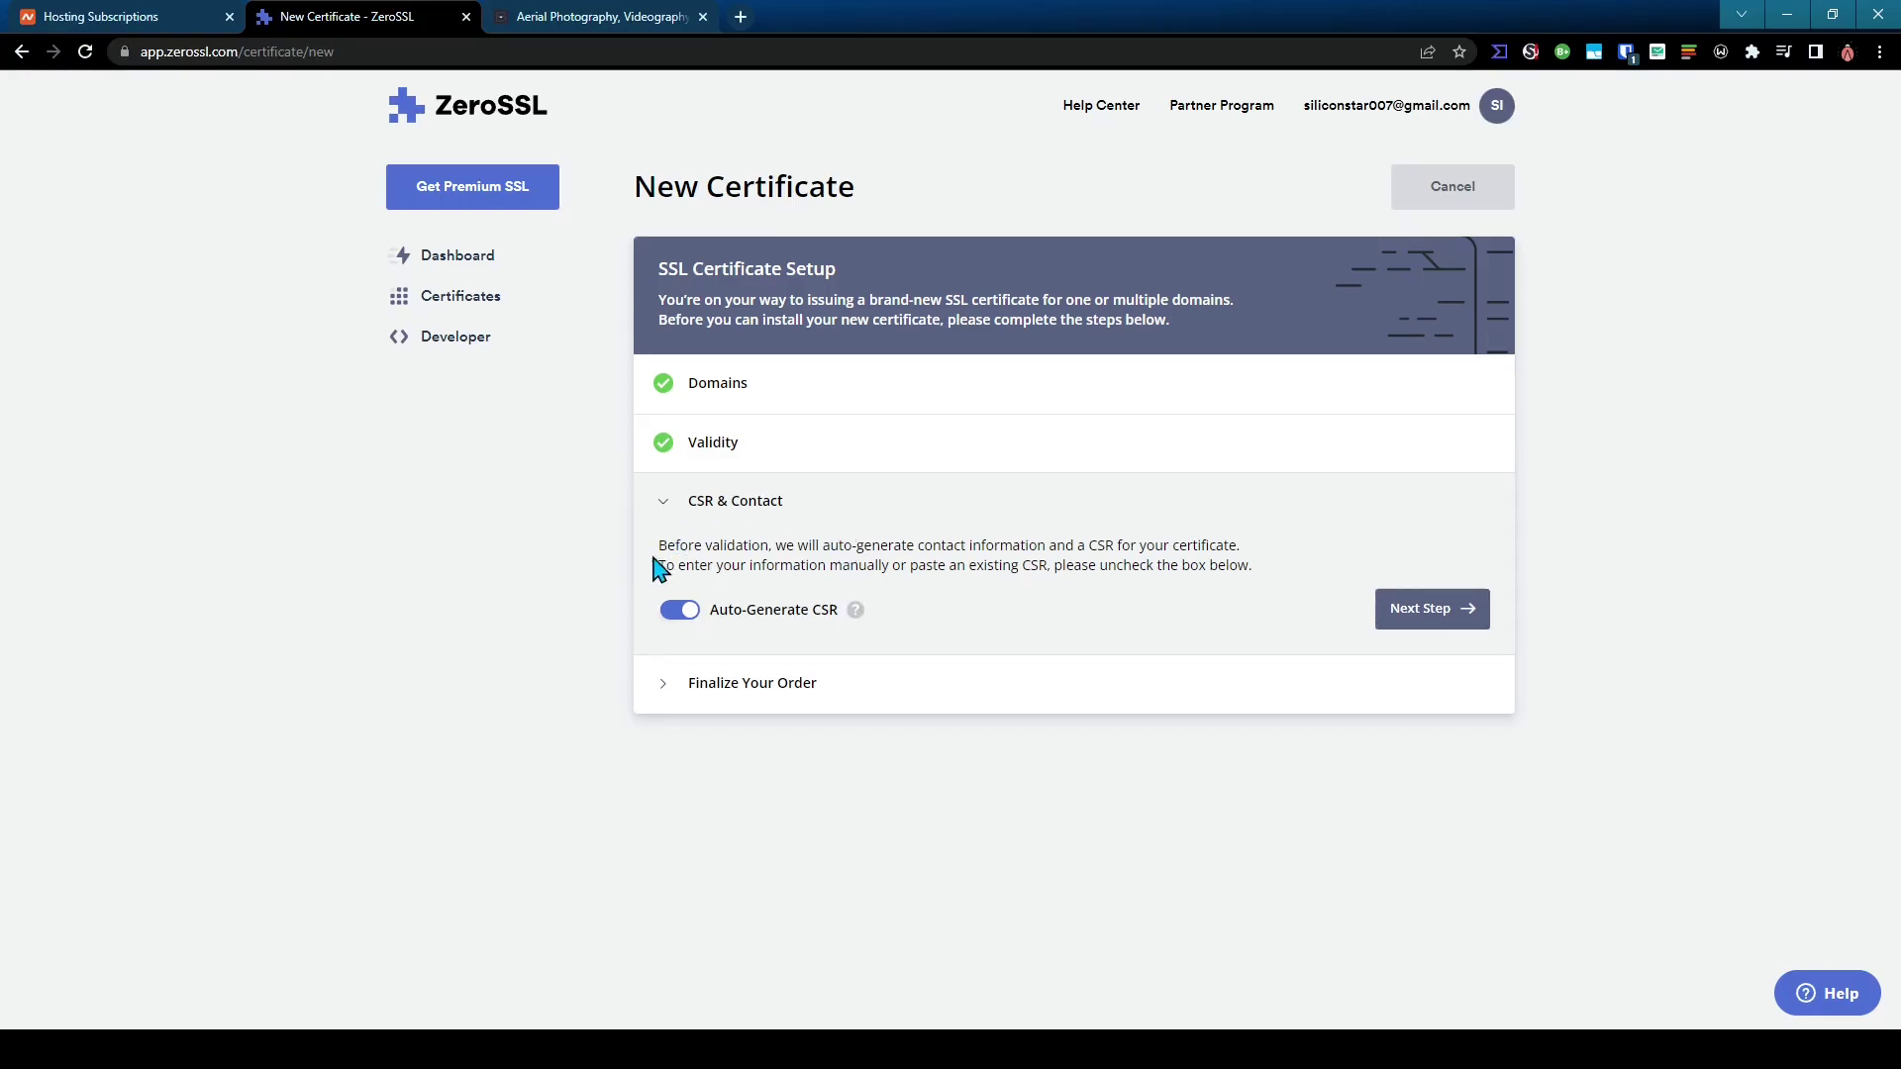
left_click(1435, 612)
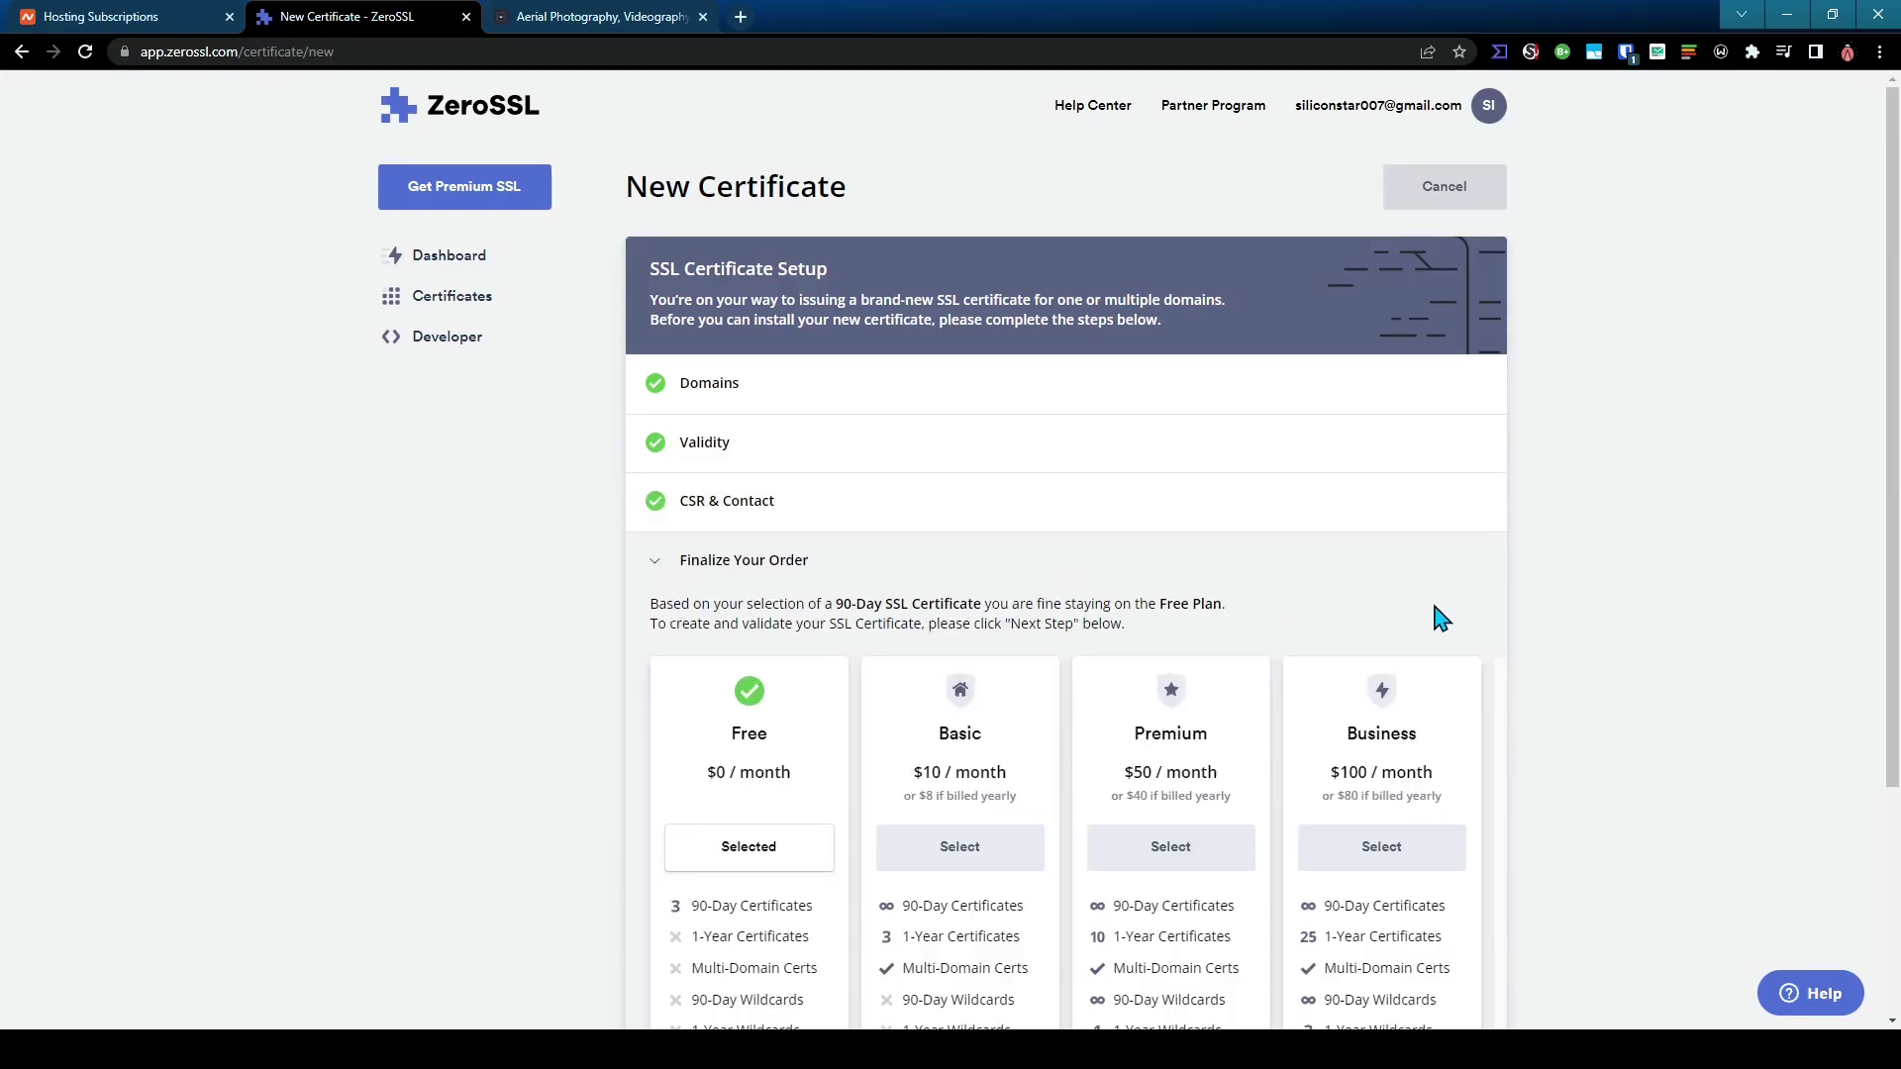
scroll(1265, 586, "down", 2)
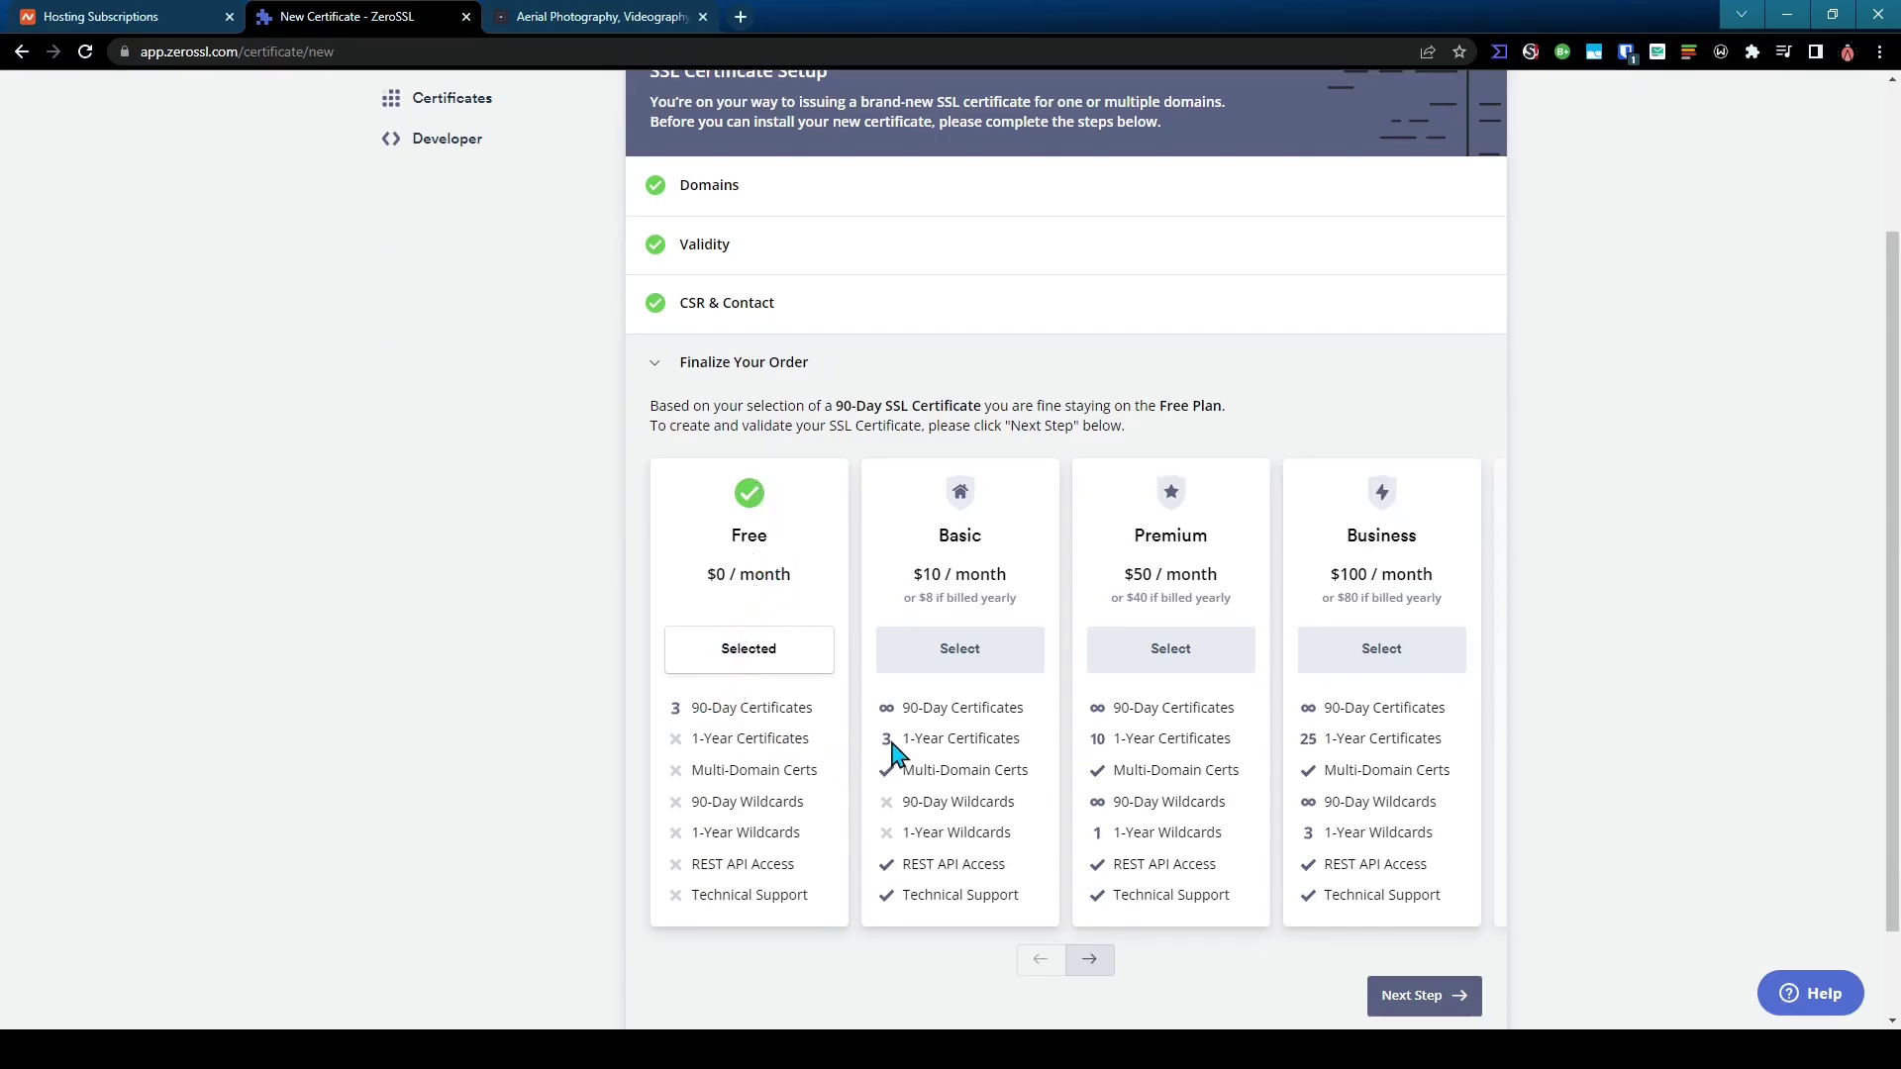
Create the Free-plan certificate and pick DNS (CNAME) verification to see its record details
left_click(1417, 1006)
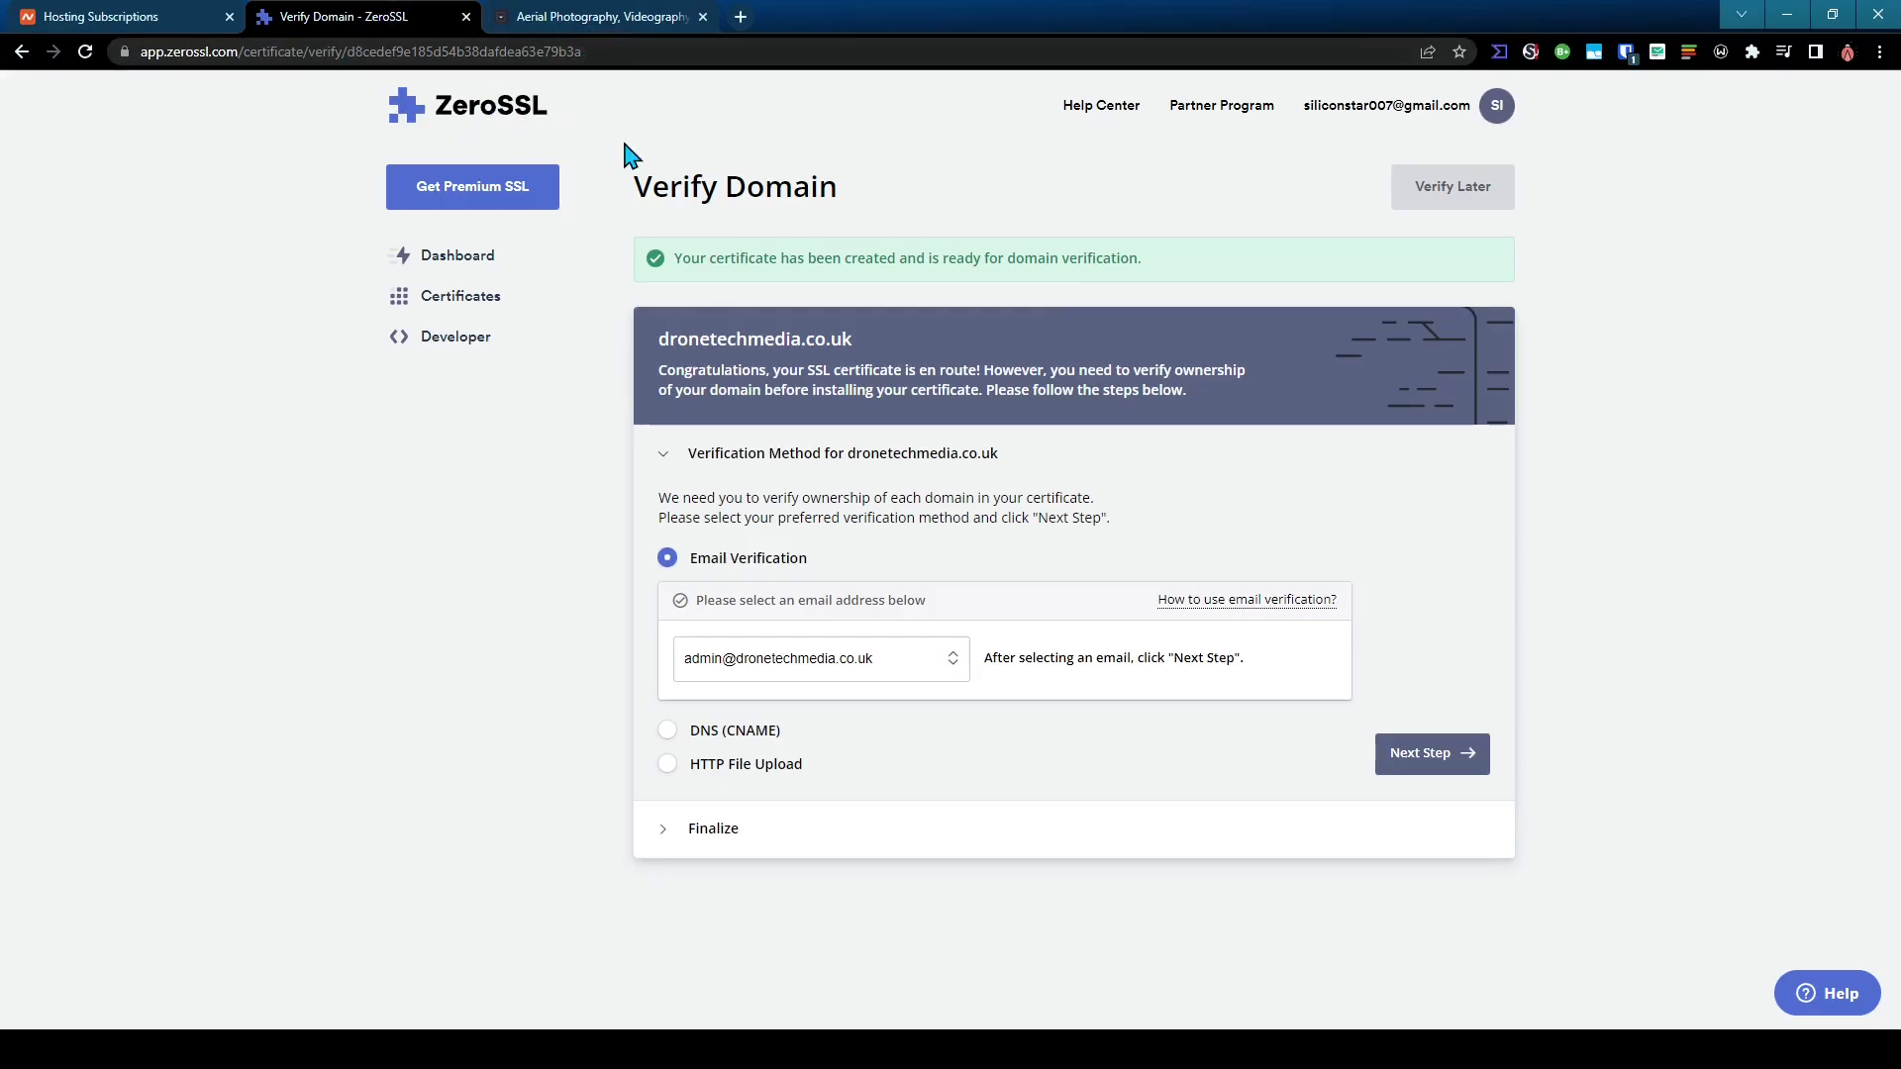
left_click(555, 20)
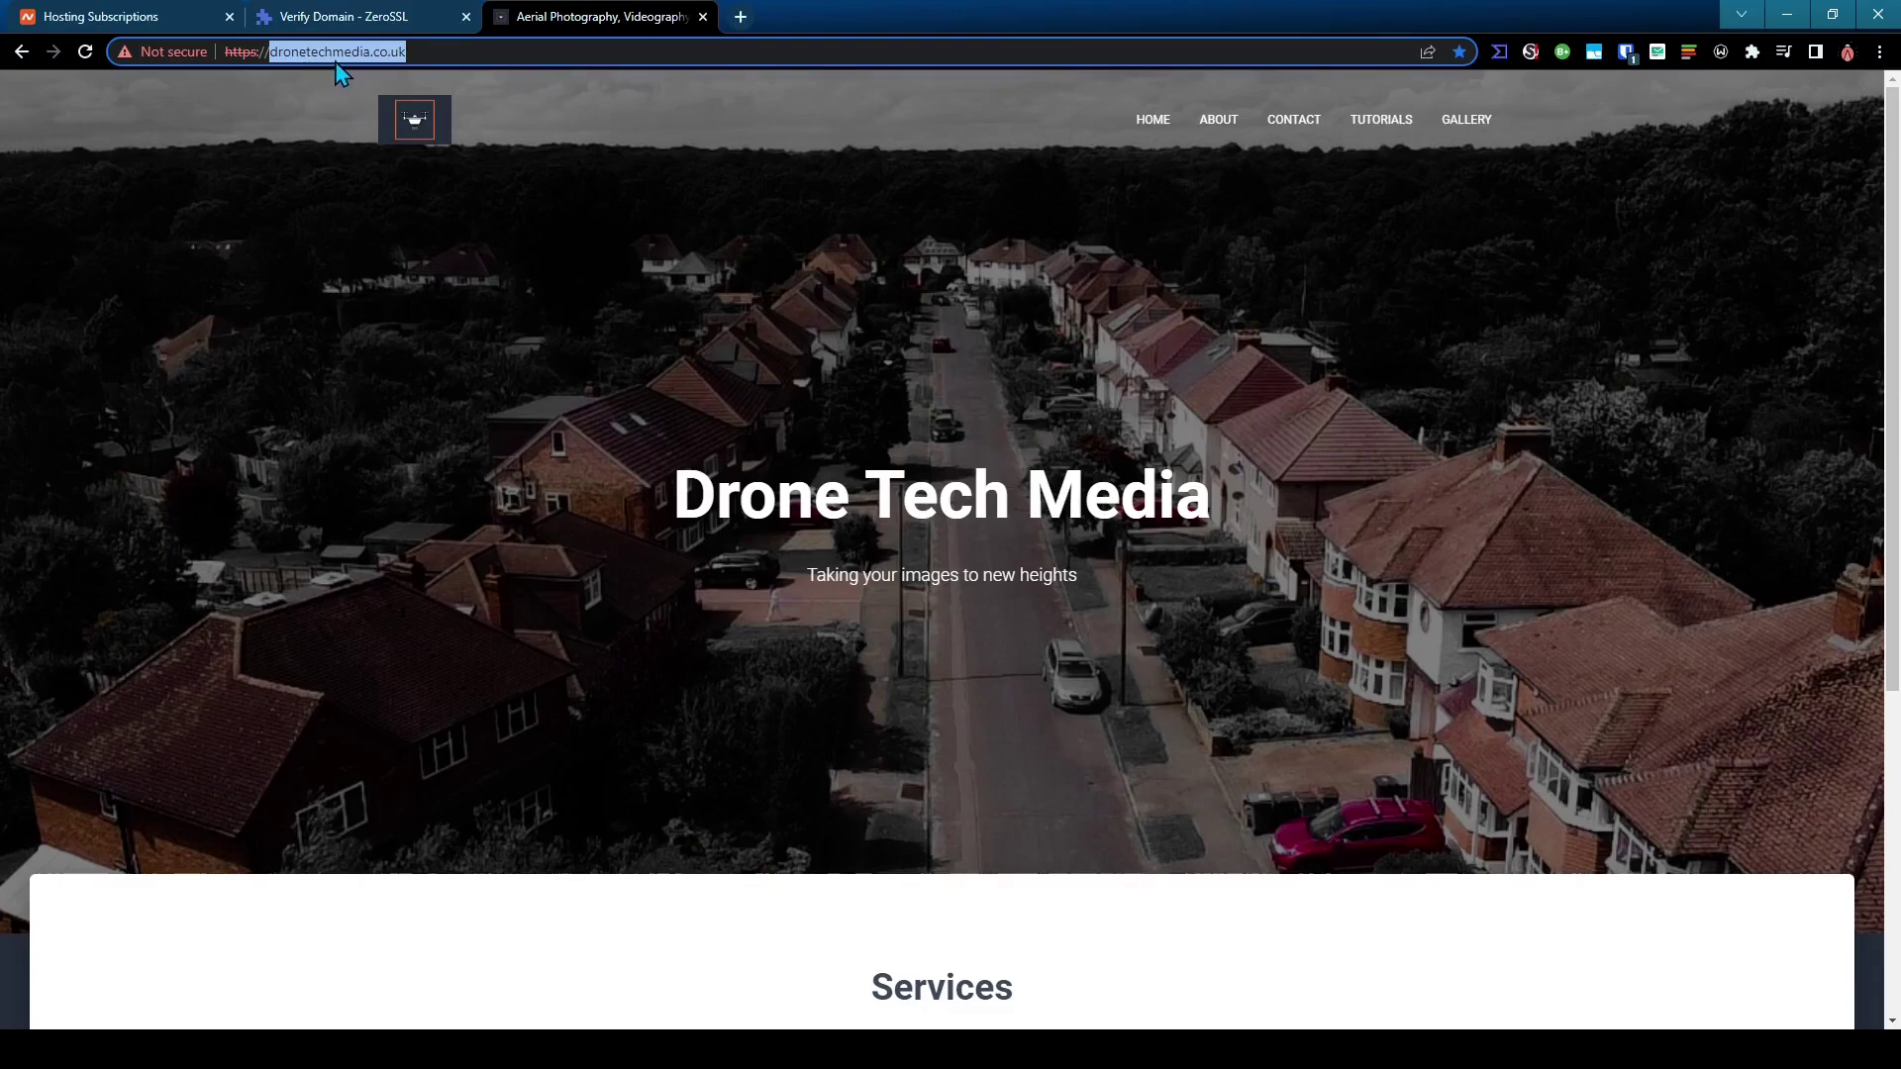
left_click(333, 28)
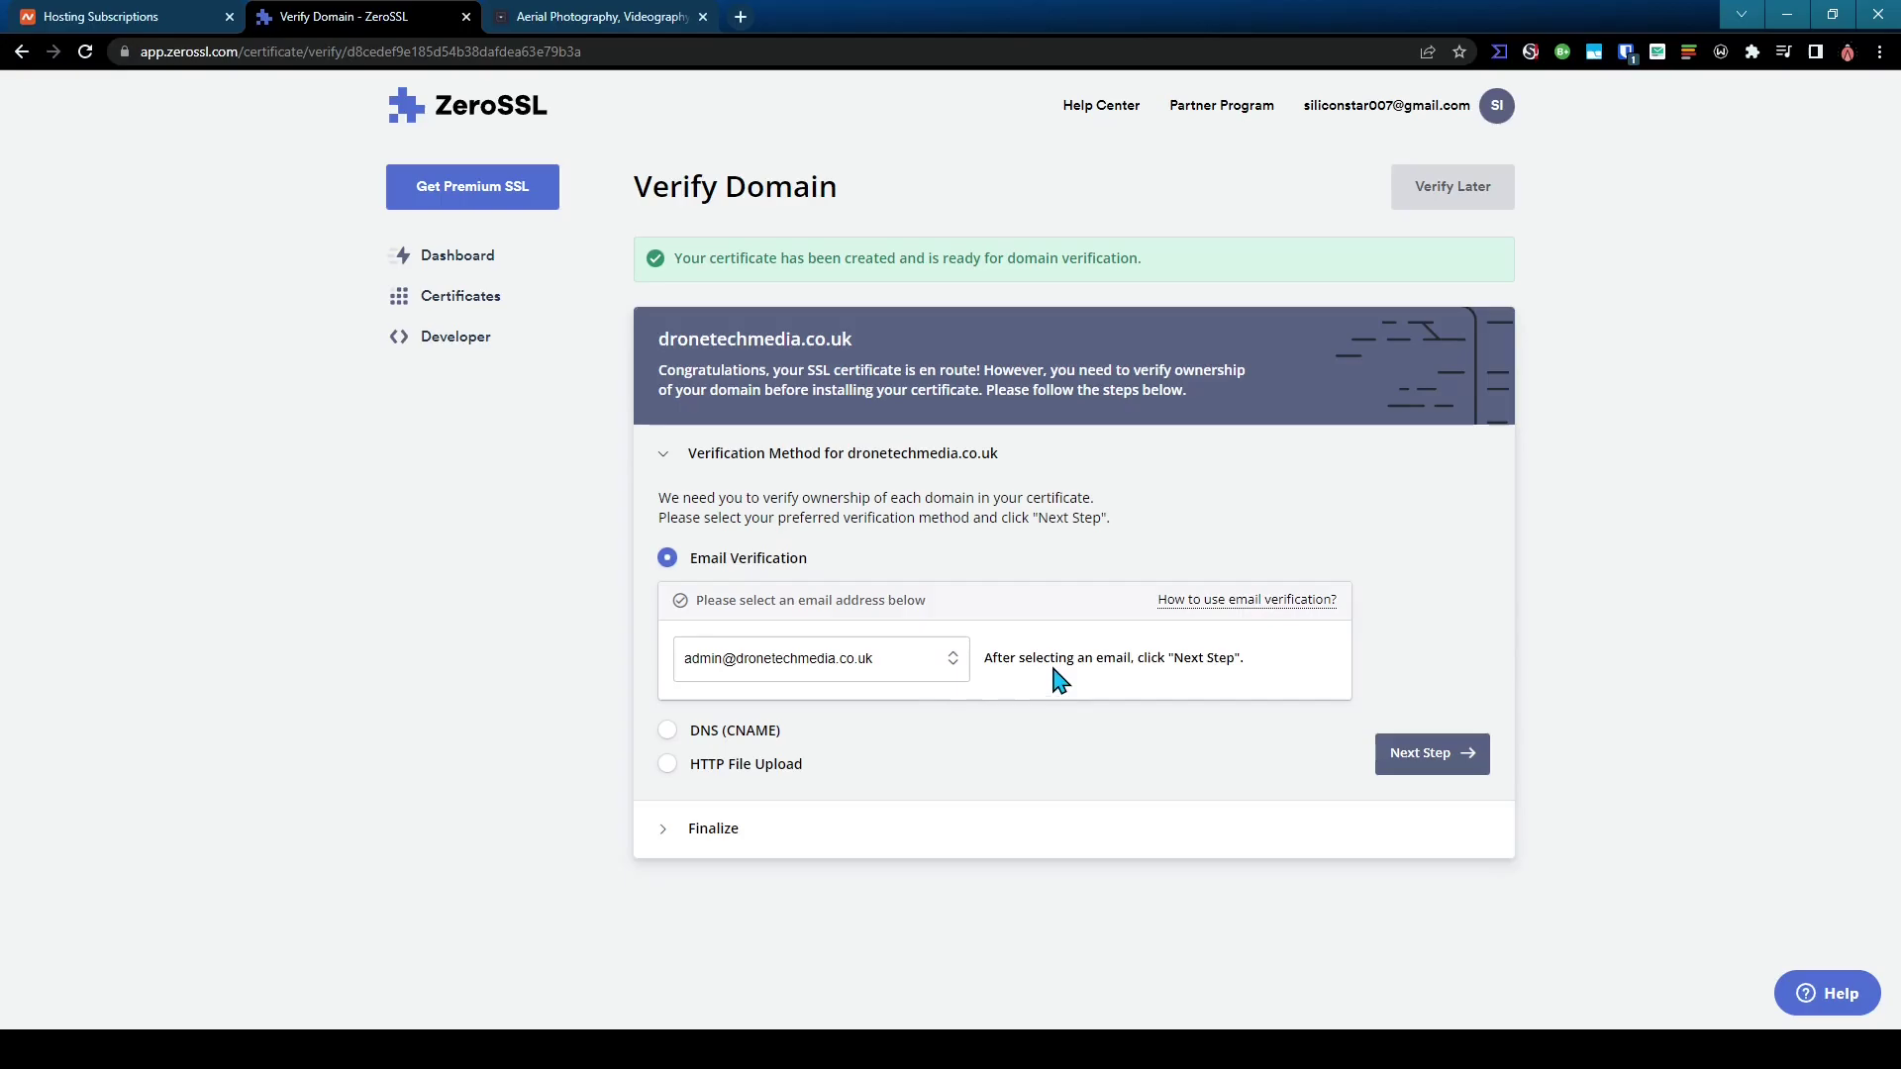
left_click(668, 732)
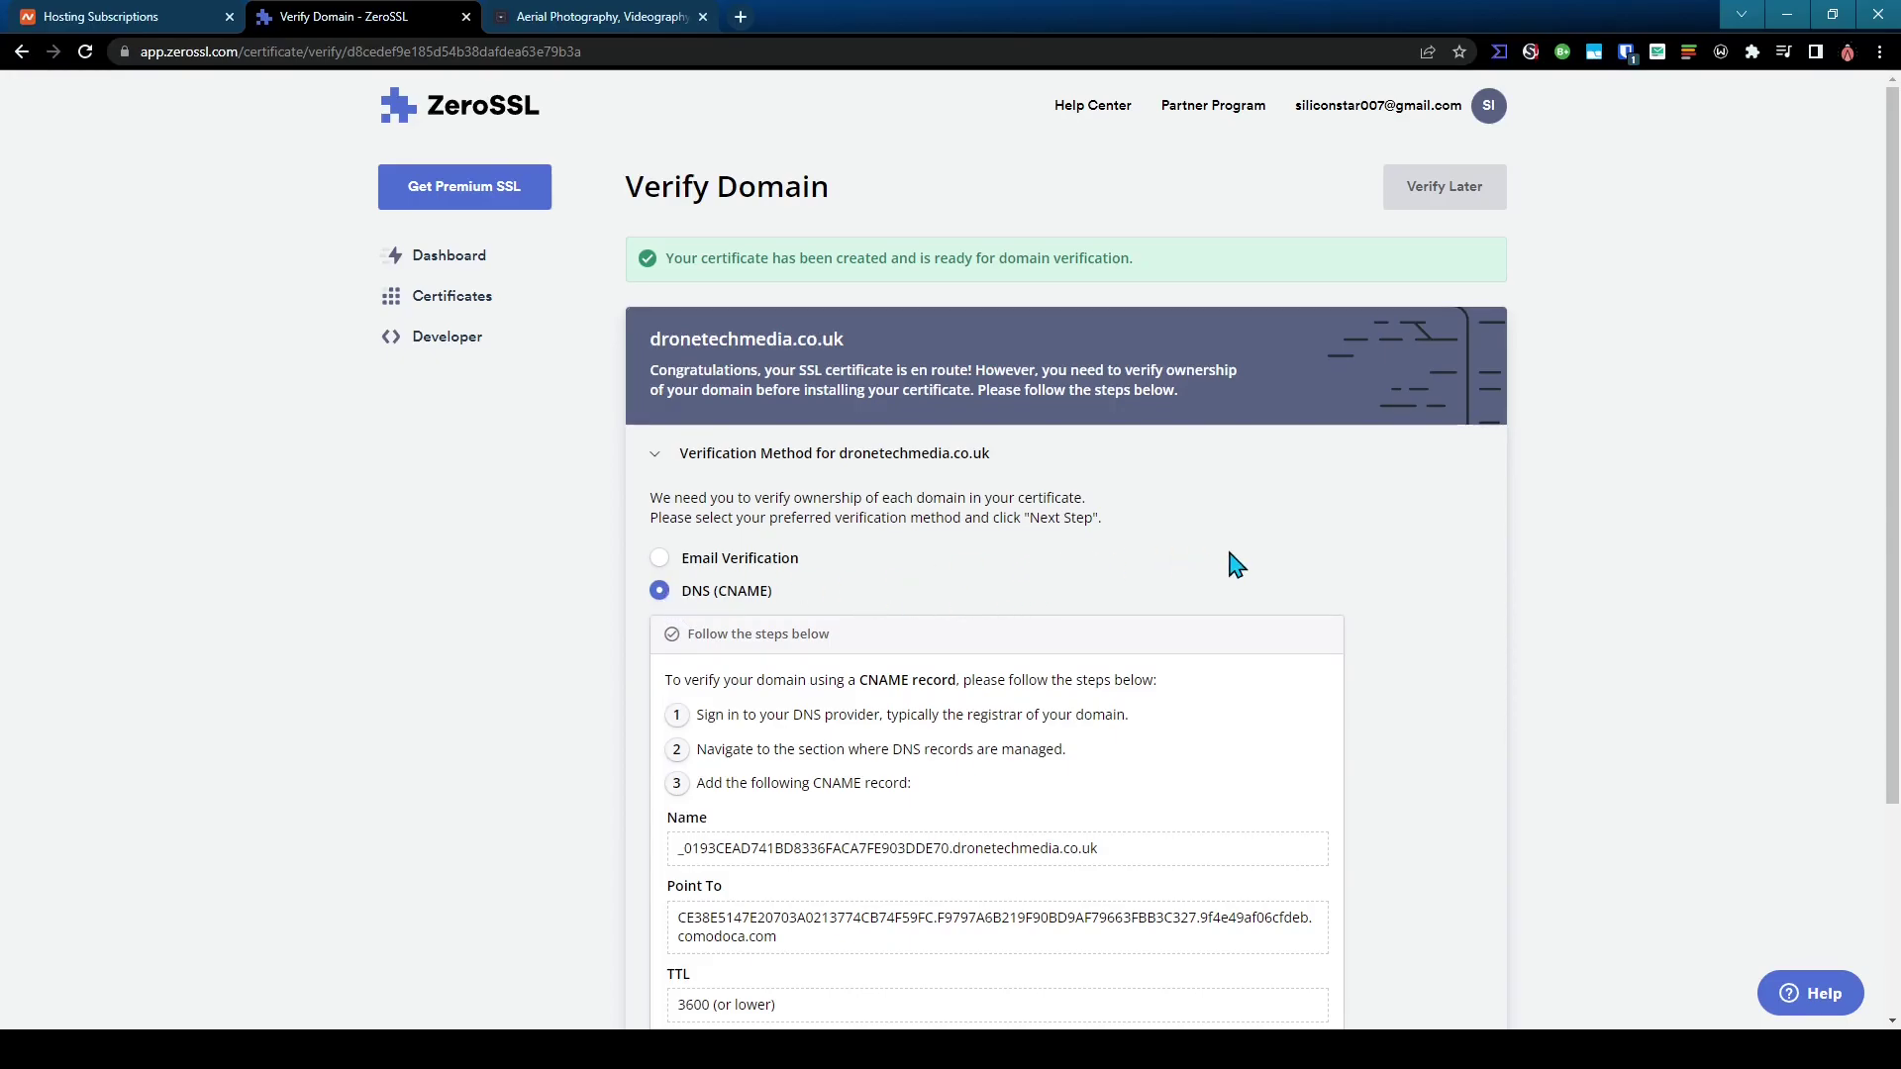
scroll(1232, 562, "down", 2)
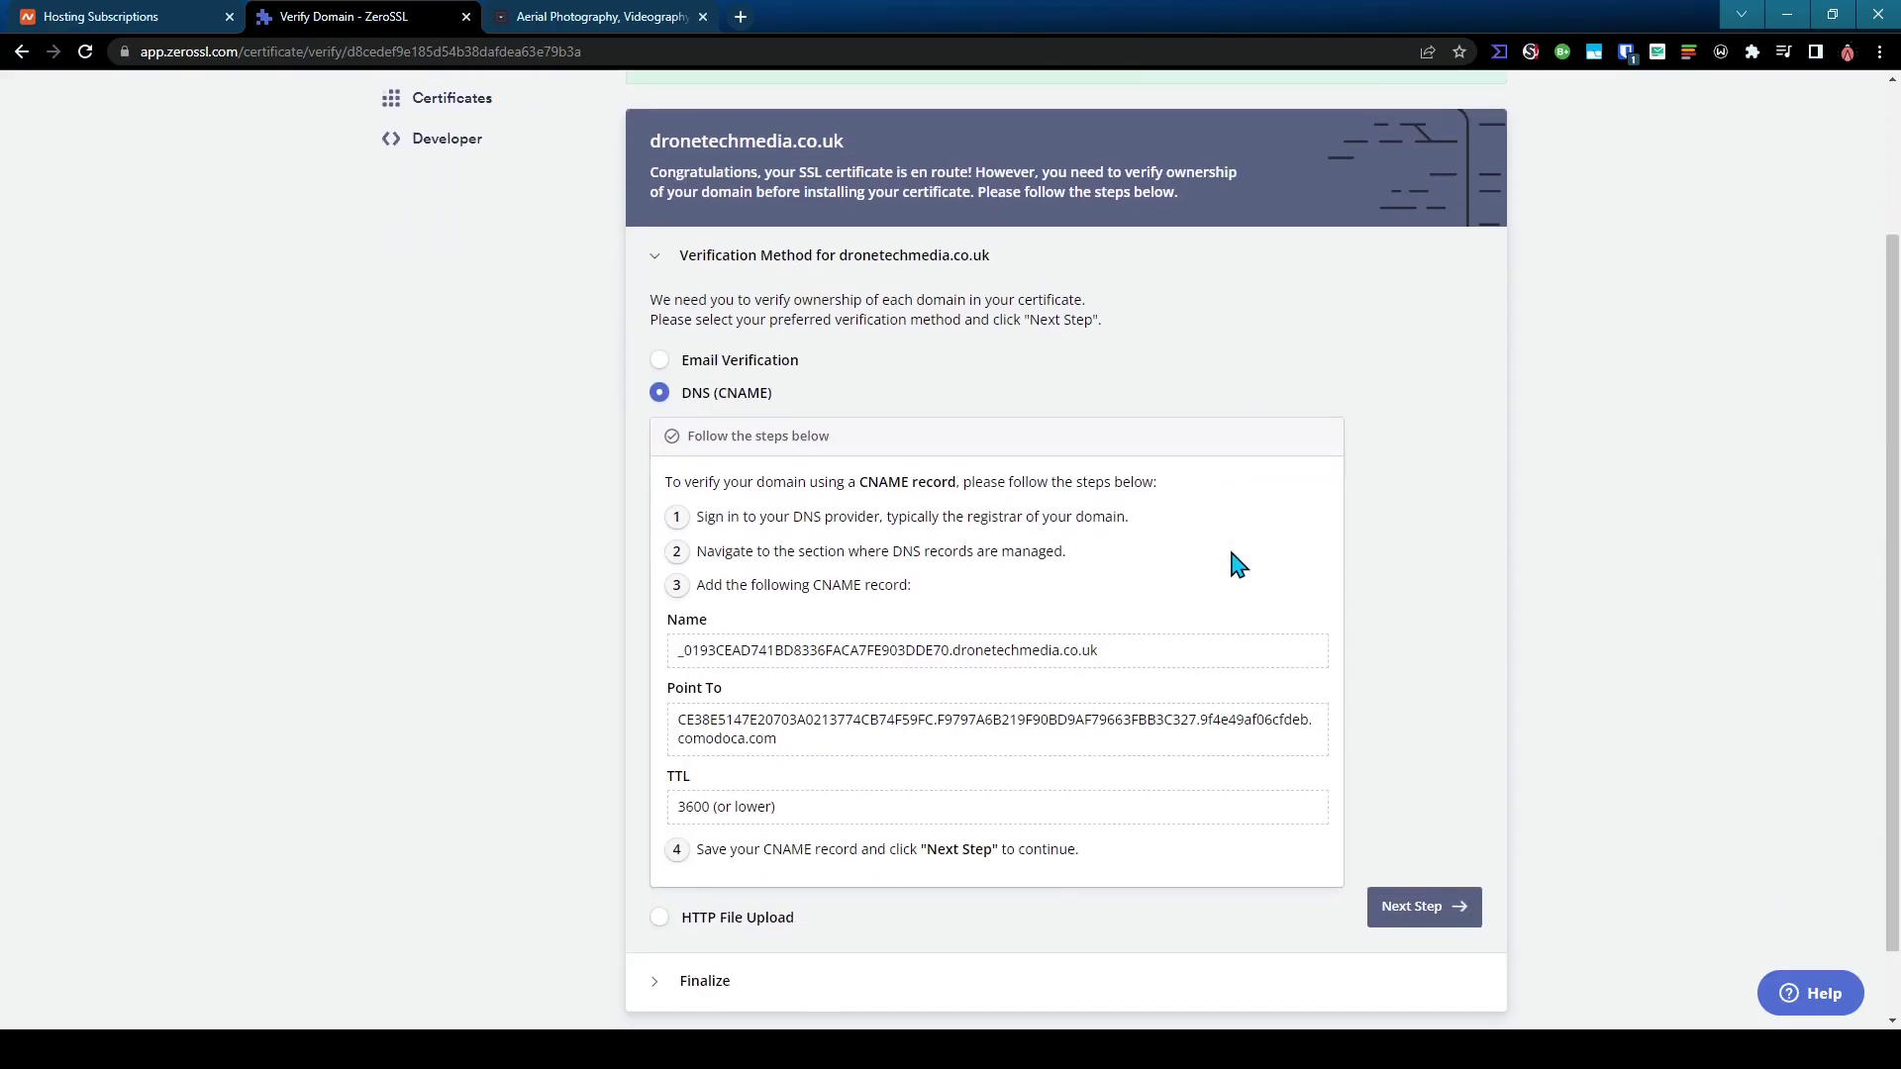
Choose HTTP File Upload verification, download the auth file, and copy the /.well-known/pki-validation/ path
left_click(659, 919)
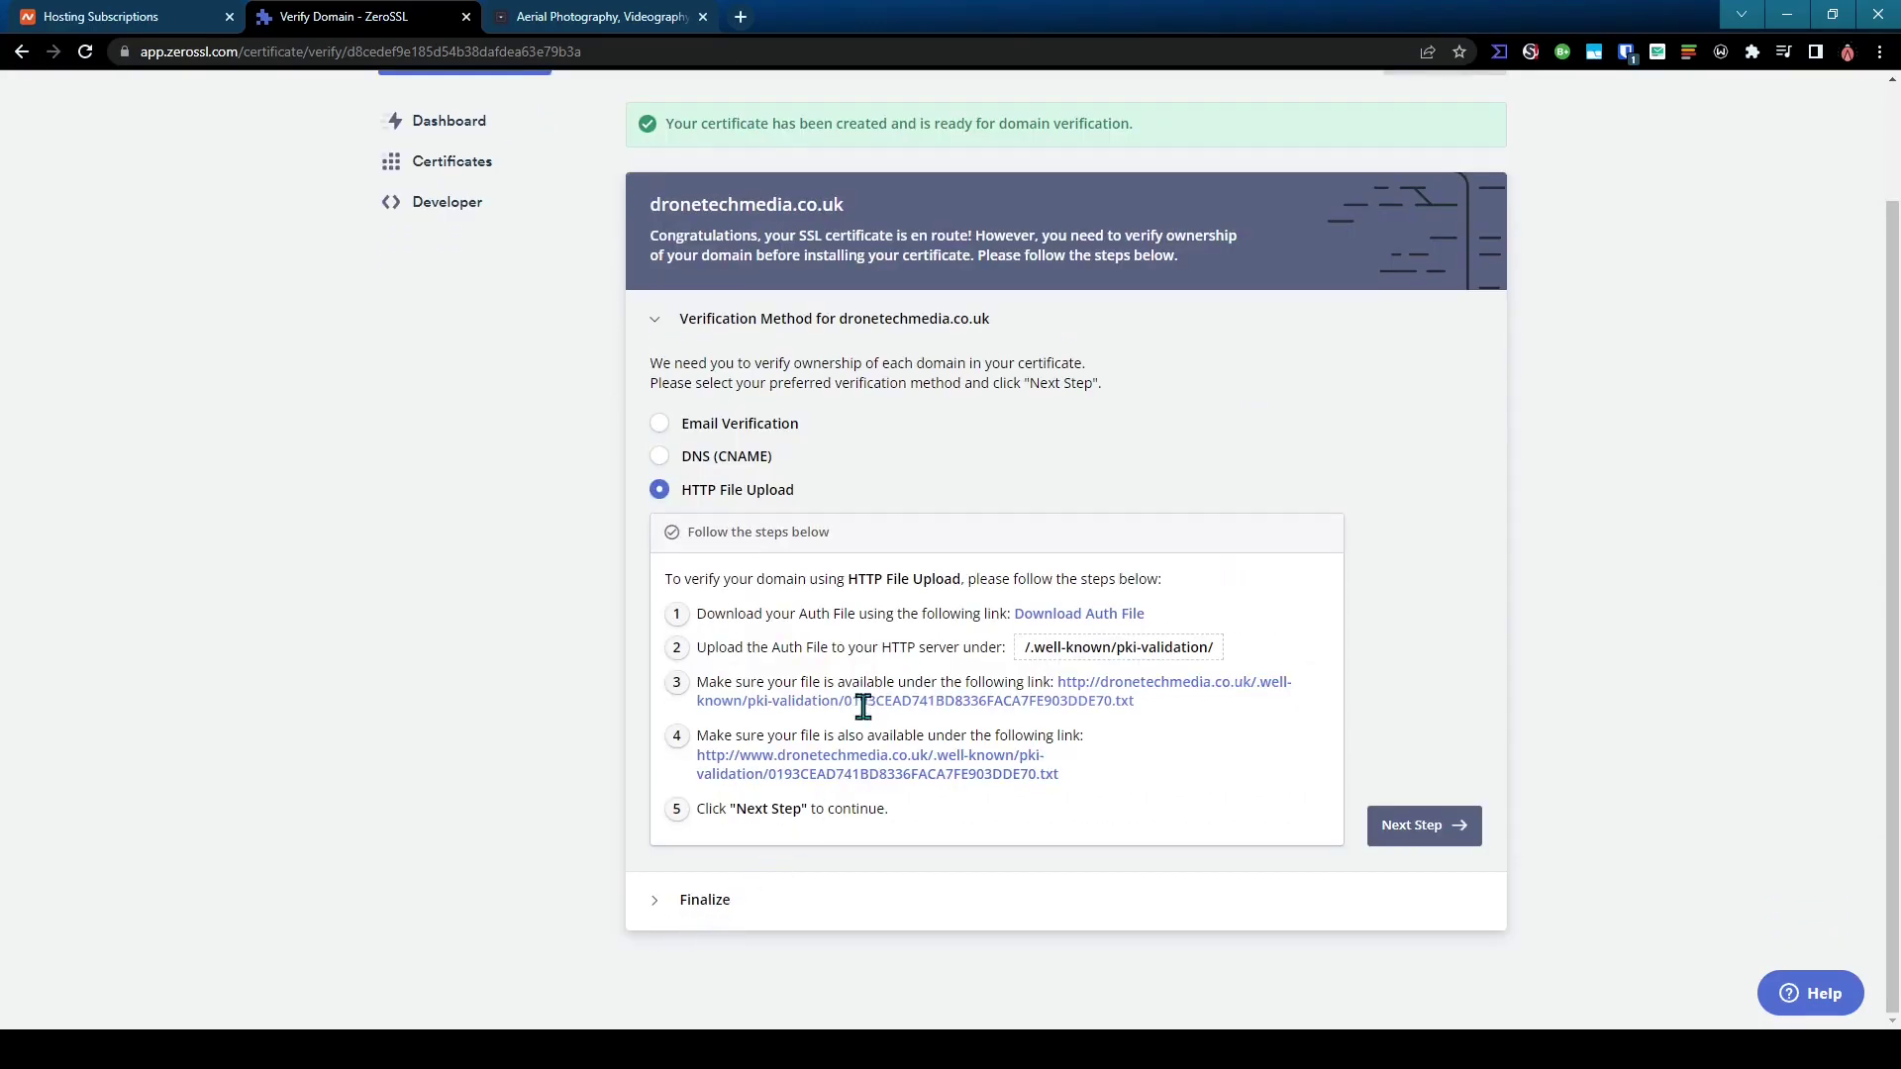
left_click(1119, 619)
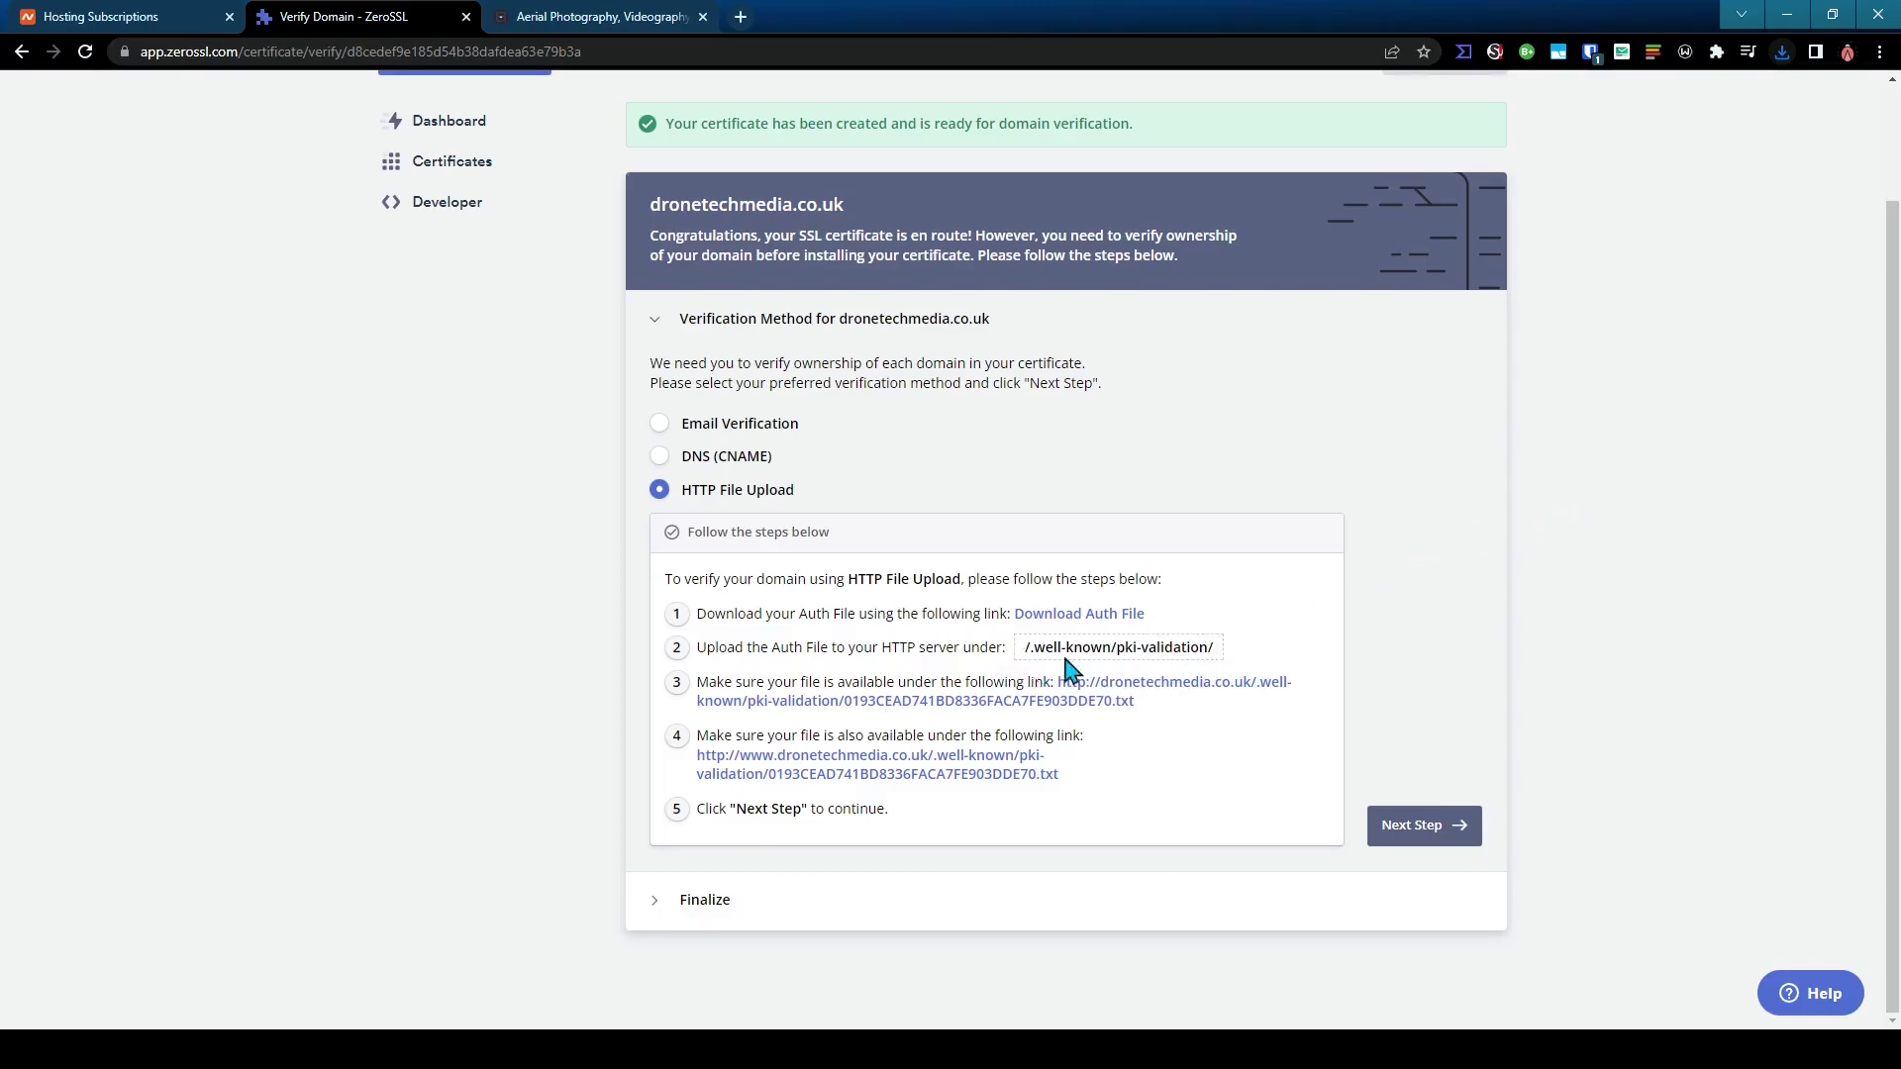
left_click_drag(1027, 650, 1221, 657)
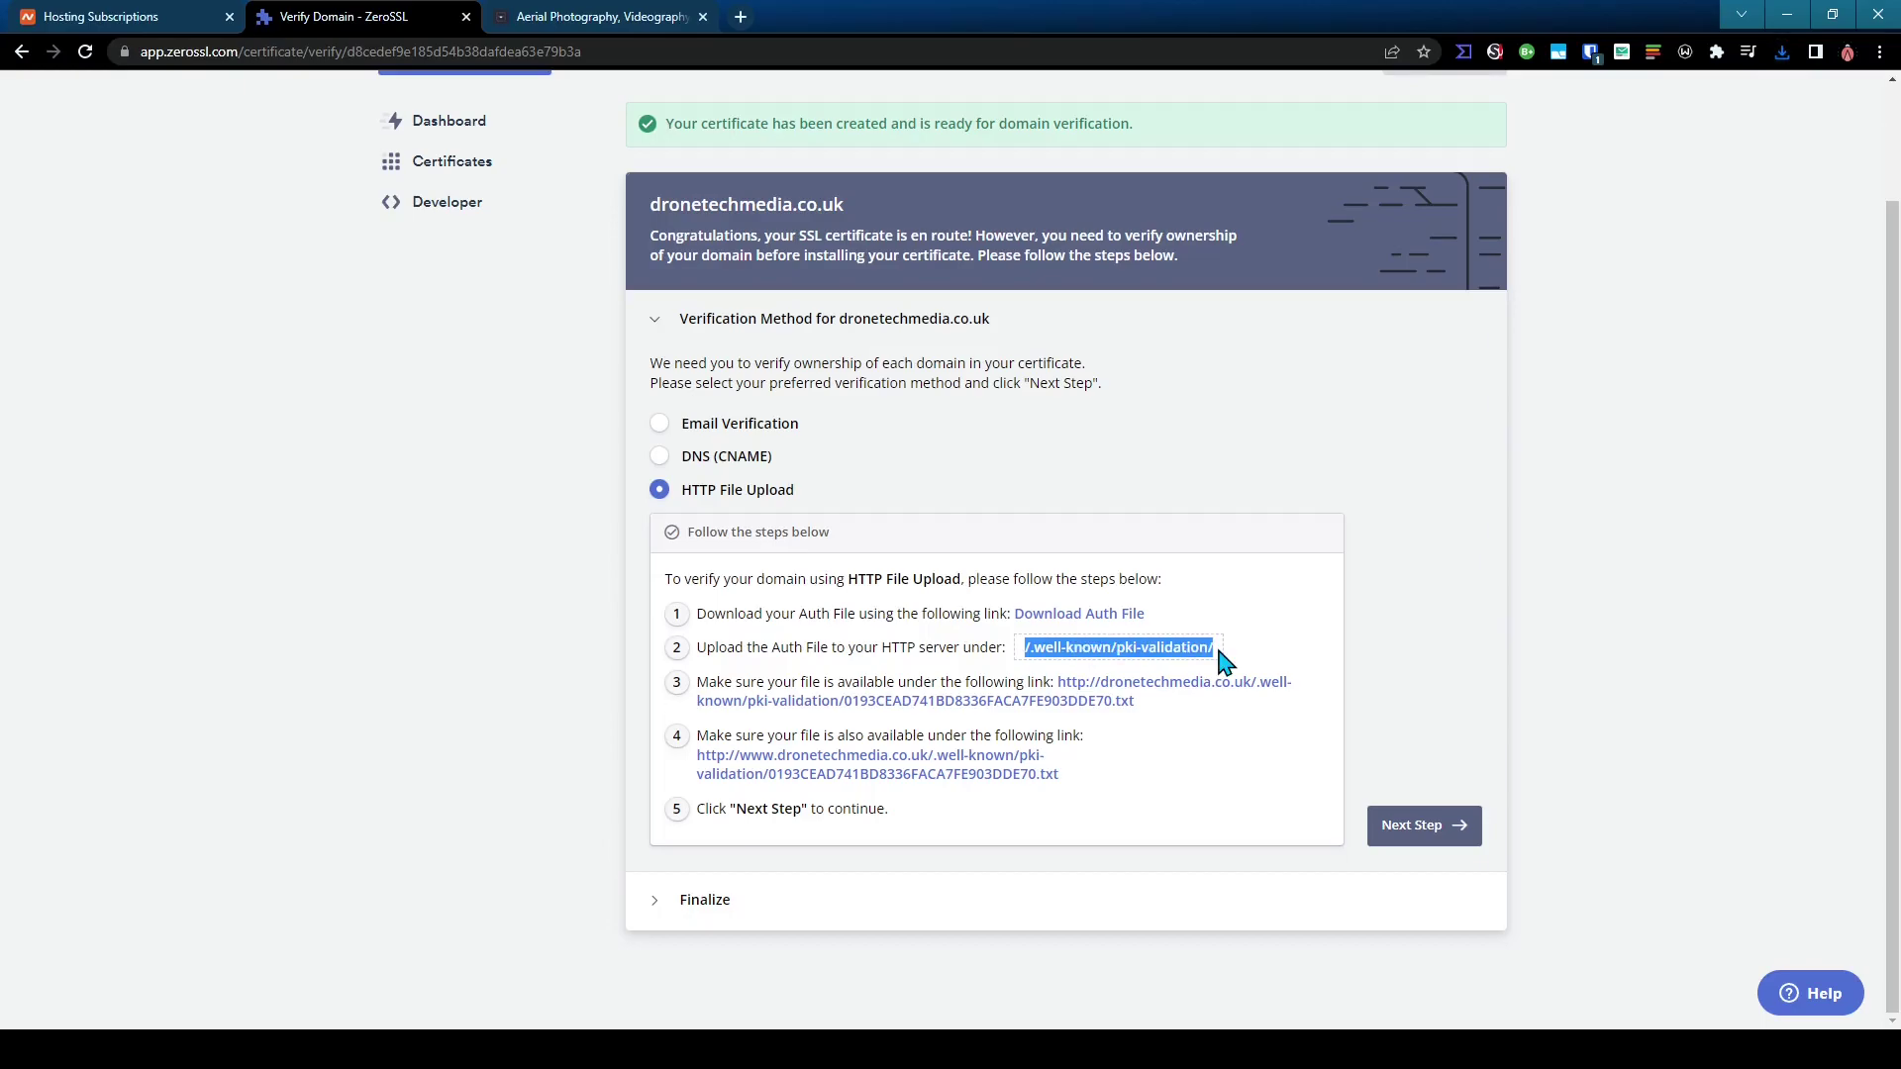
left_click(99, 17)
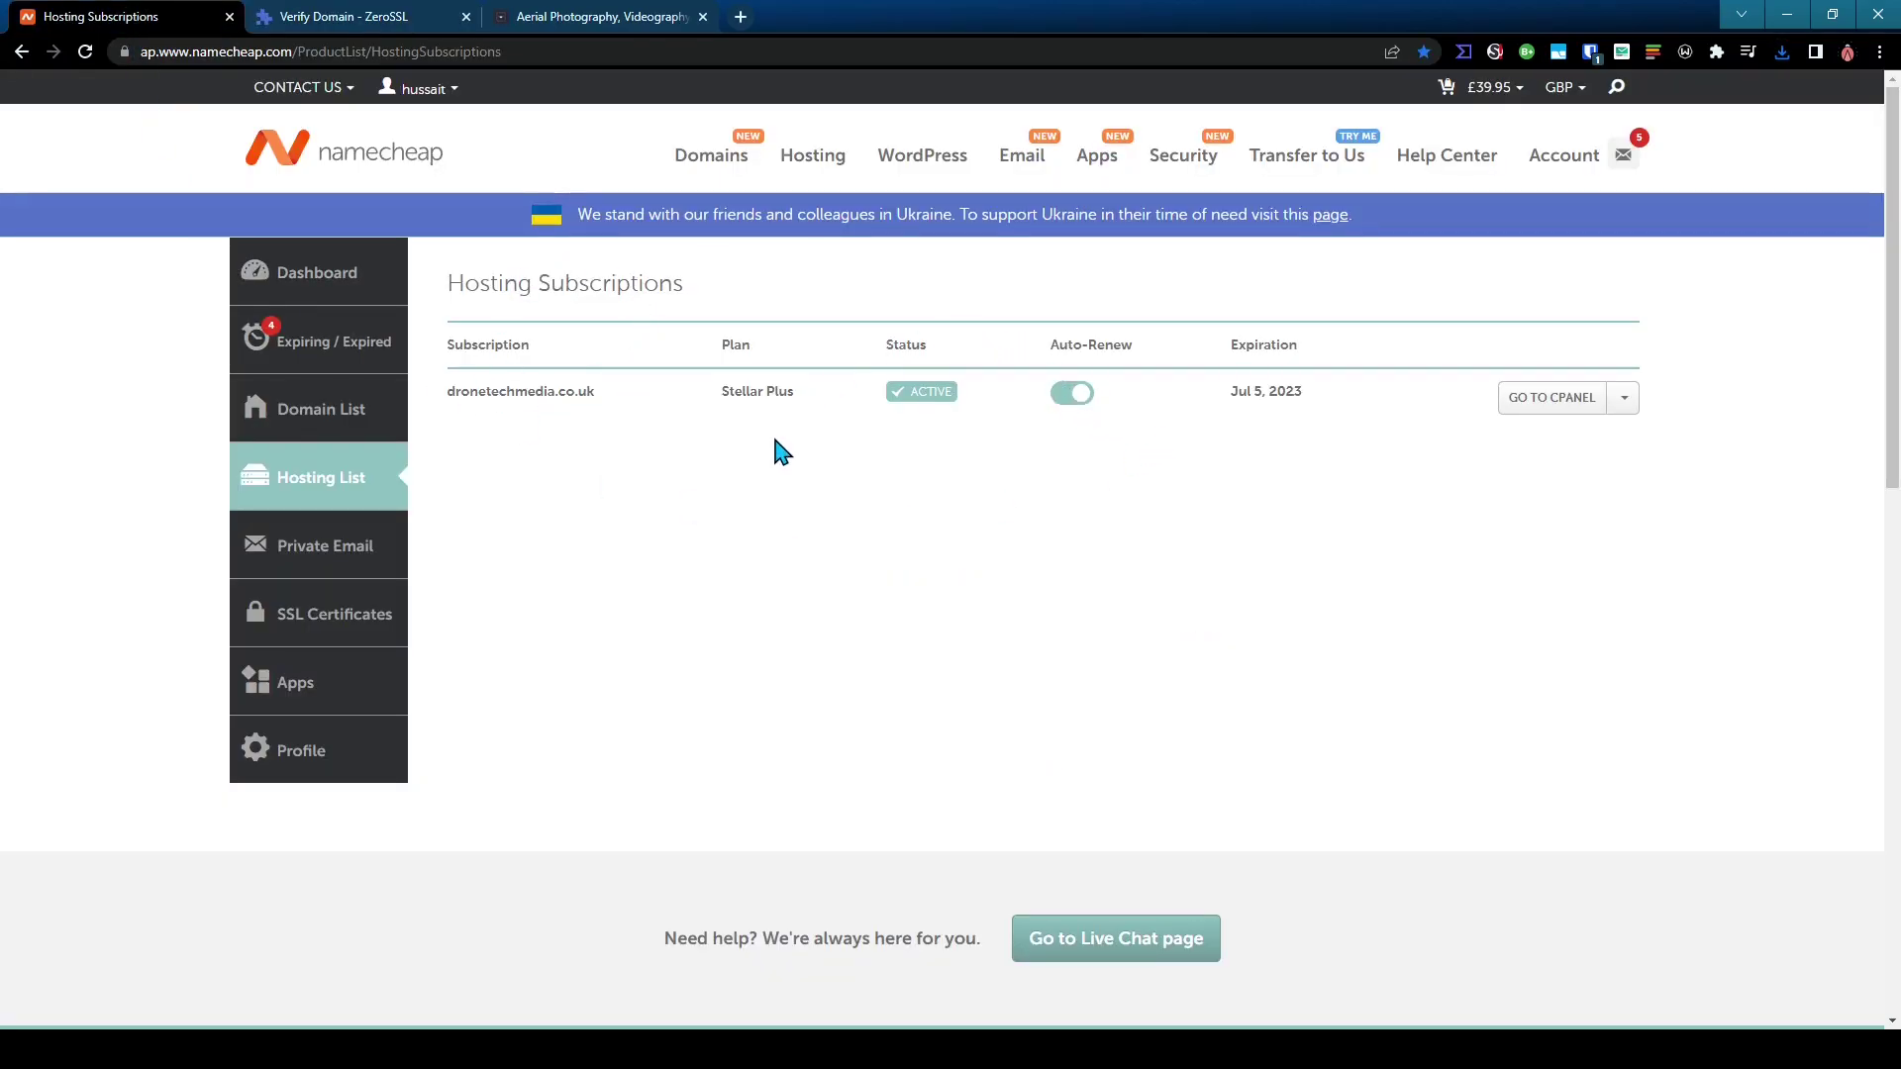
Open cPanel File Manager for dronetechmedia.co.uk and save Settings with Show Hidden Files (dotfiles) enabled
left_click(1540, 400)
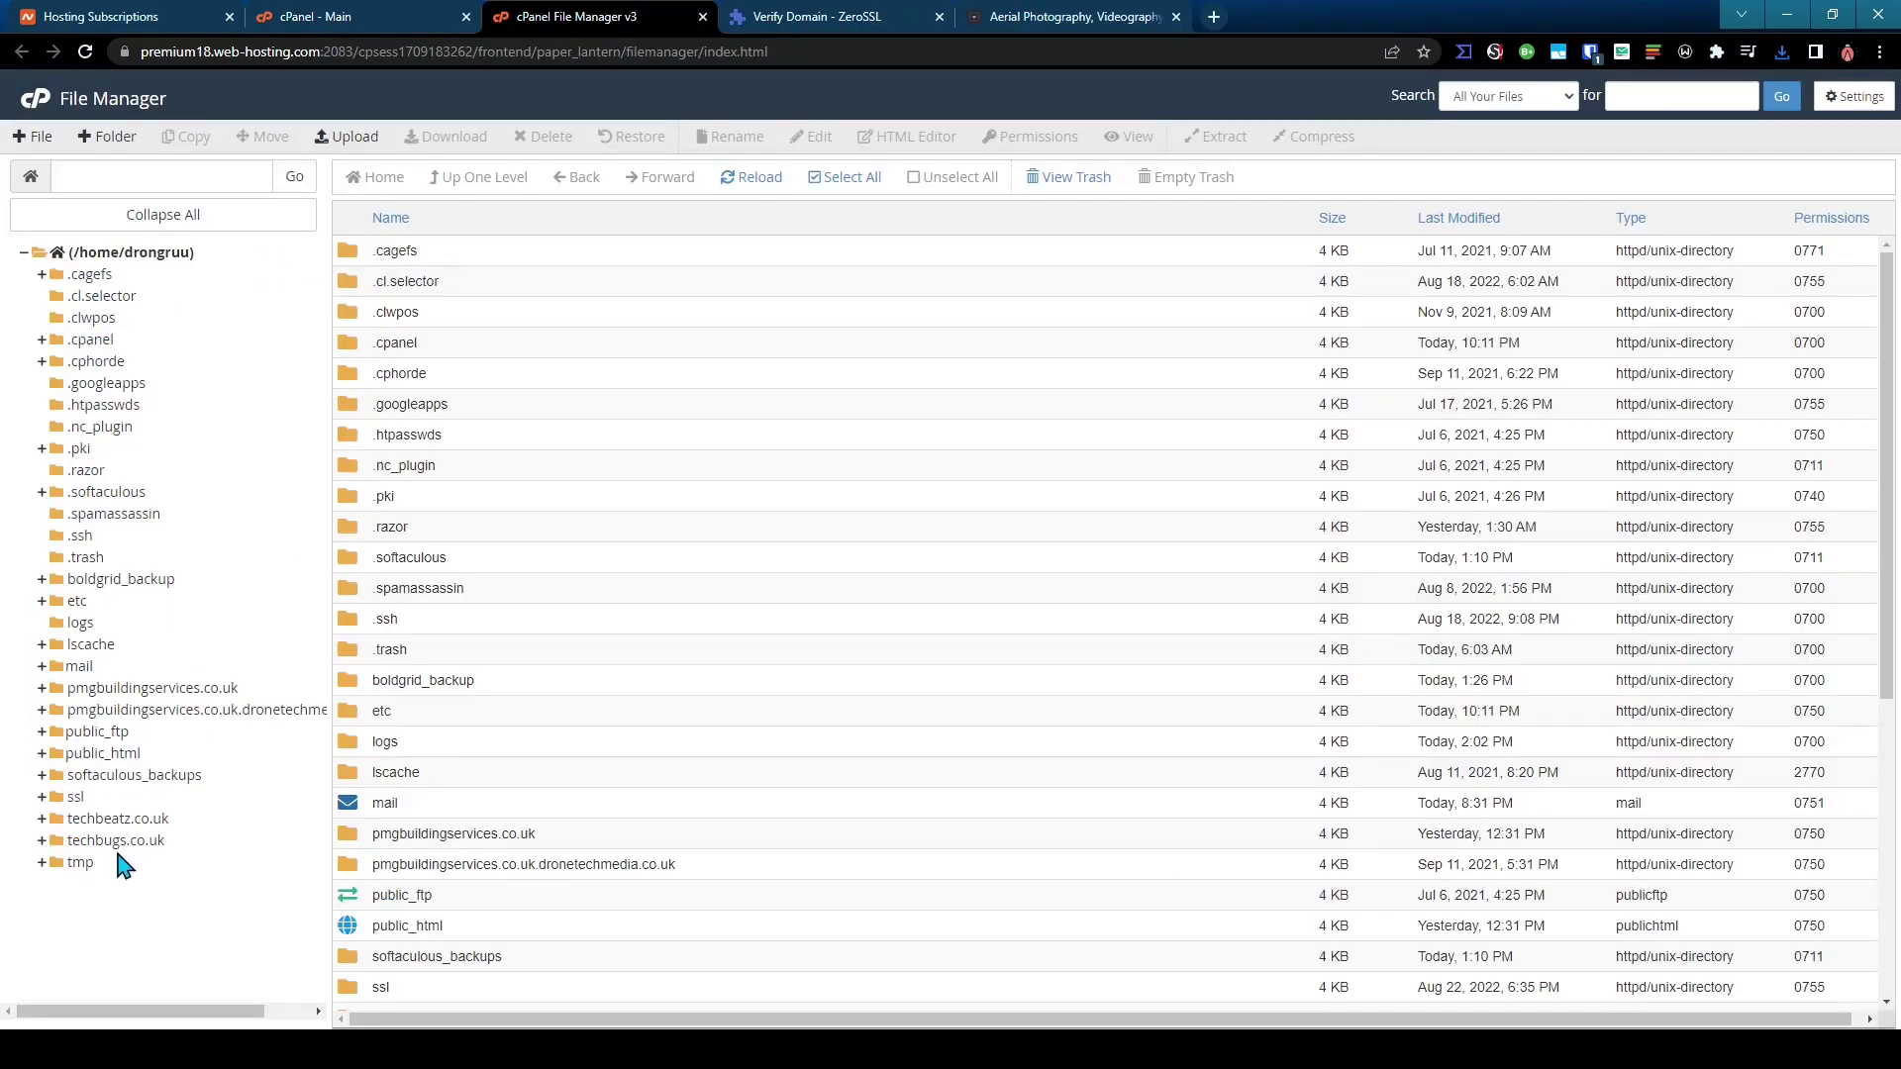
left_click(1850, 96)
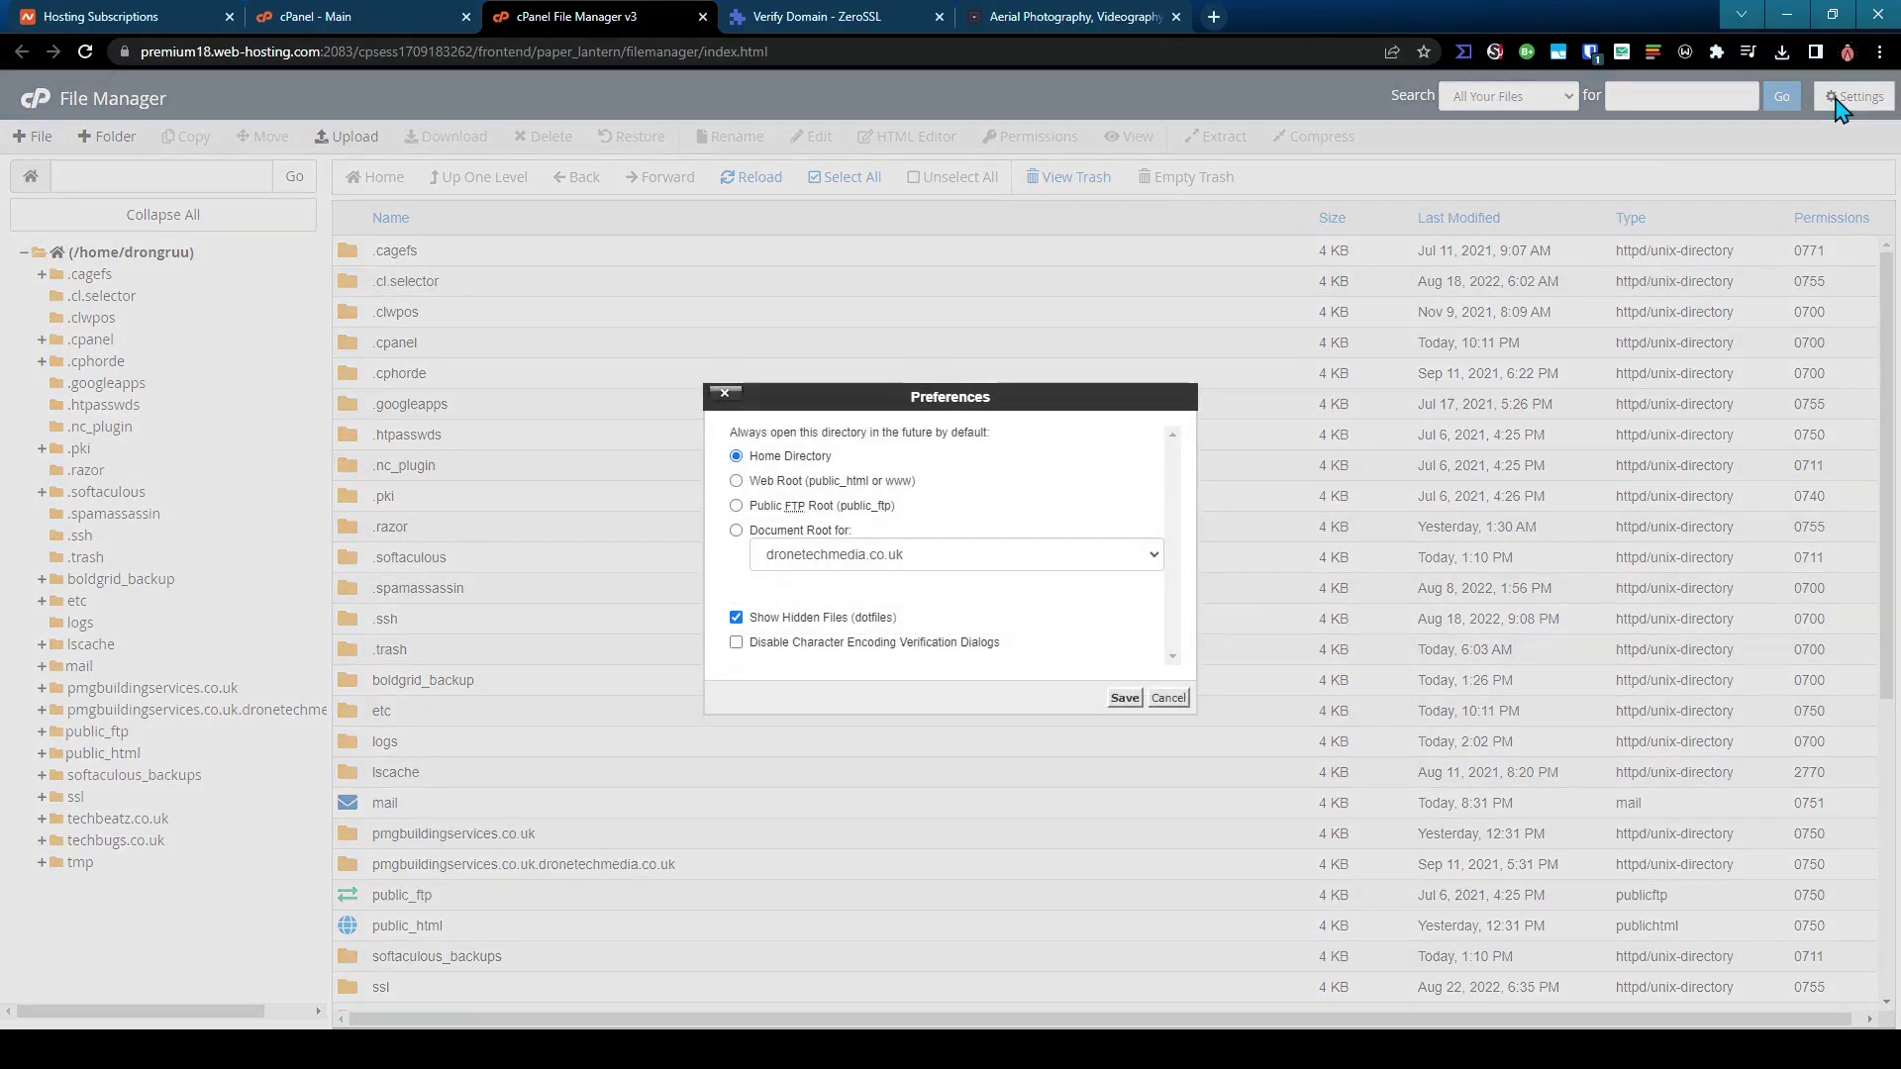
left_click(736, 618)
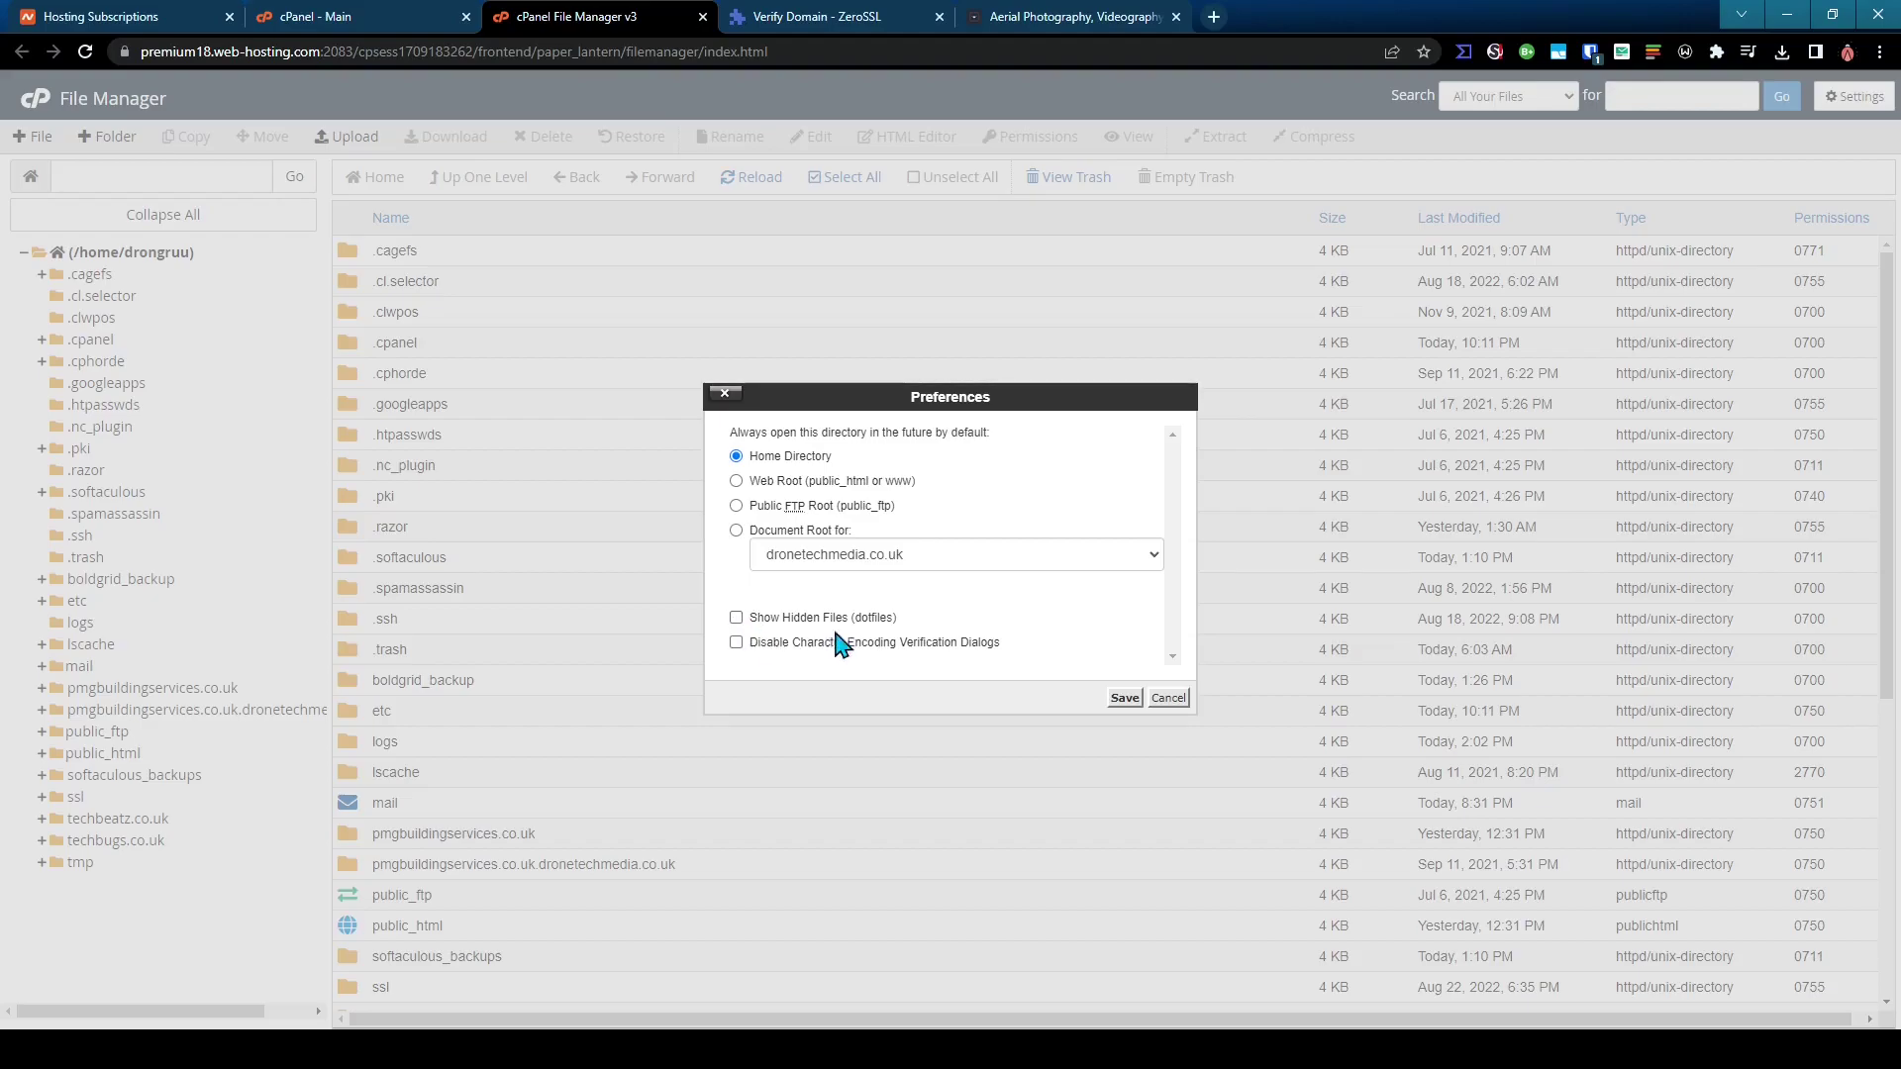
left_click(735, 617)
left_click(1128, 698)
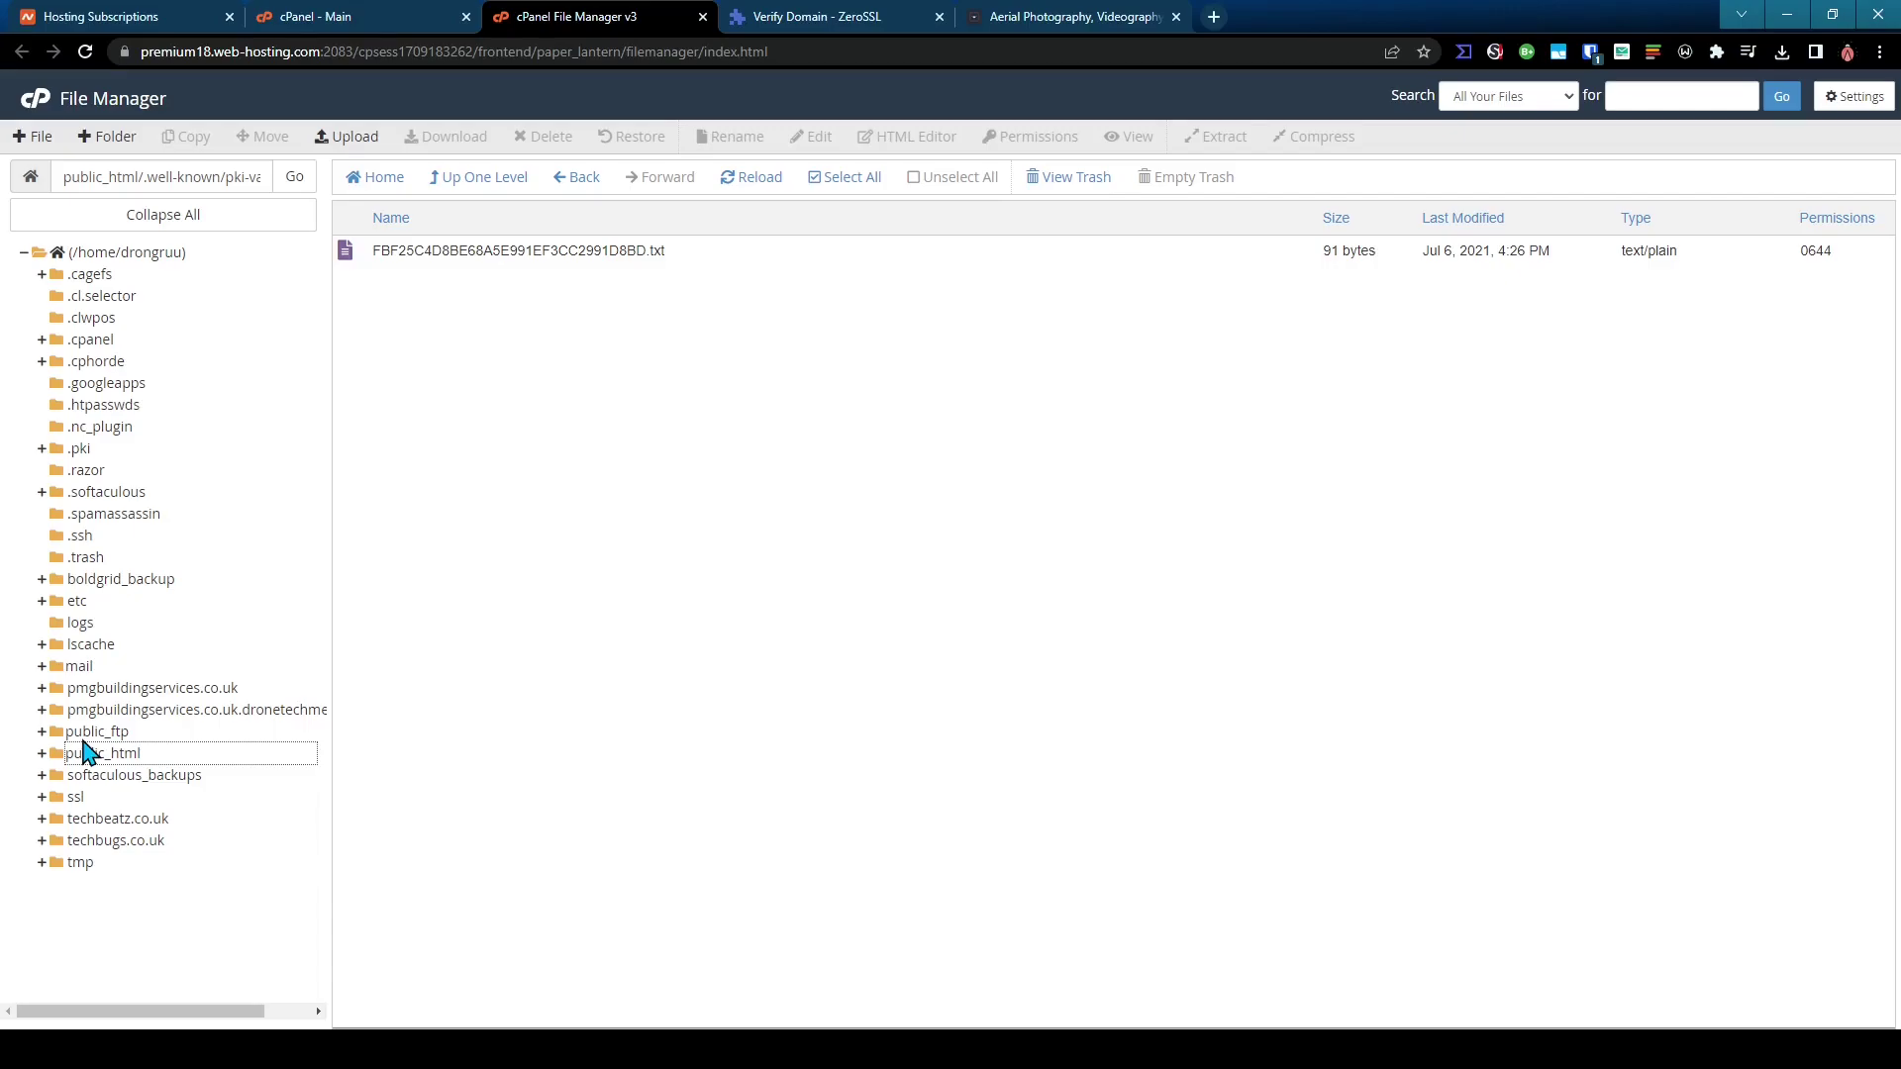
Open public_html and start a pki-validation folder there, then cancel it
left_click(42, 755)
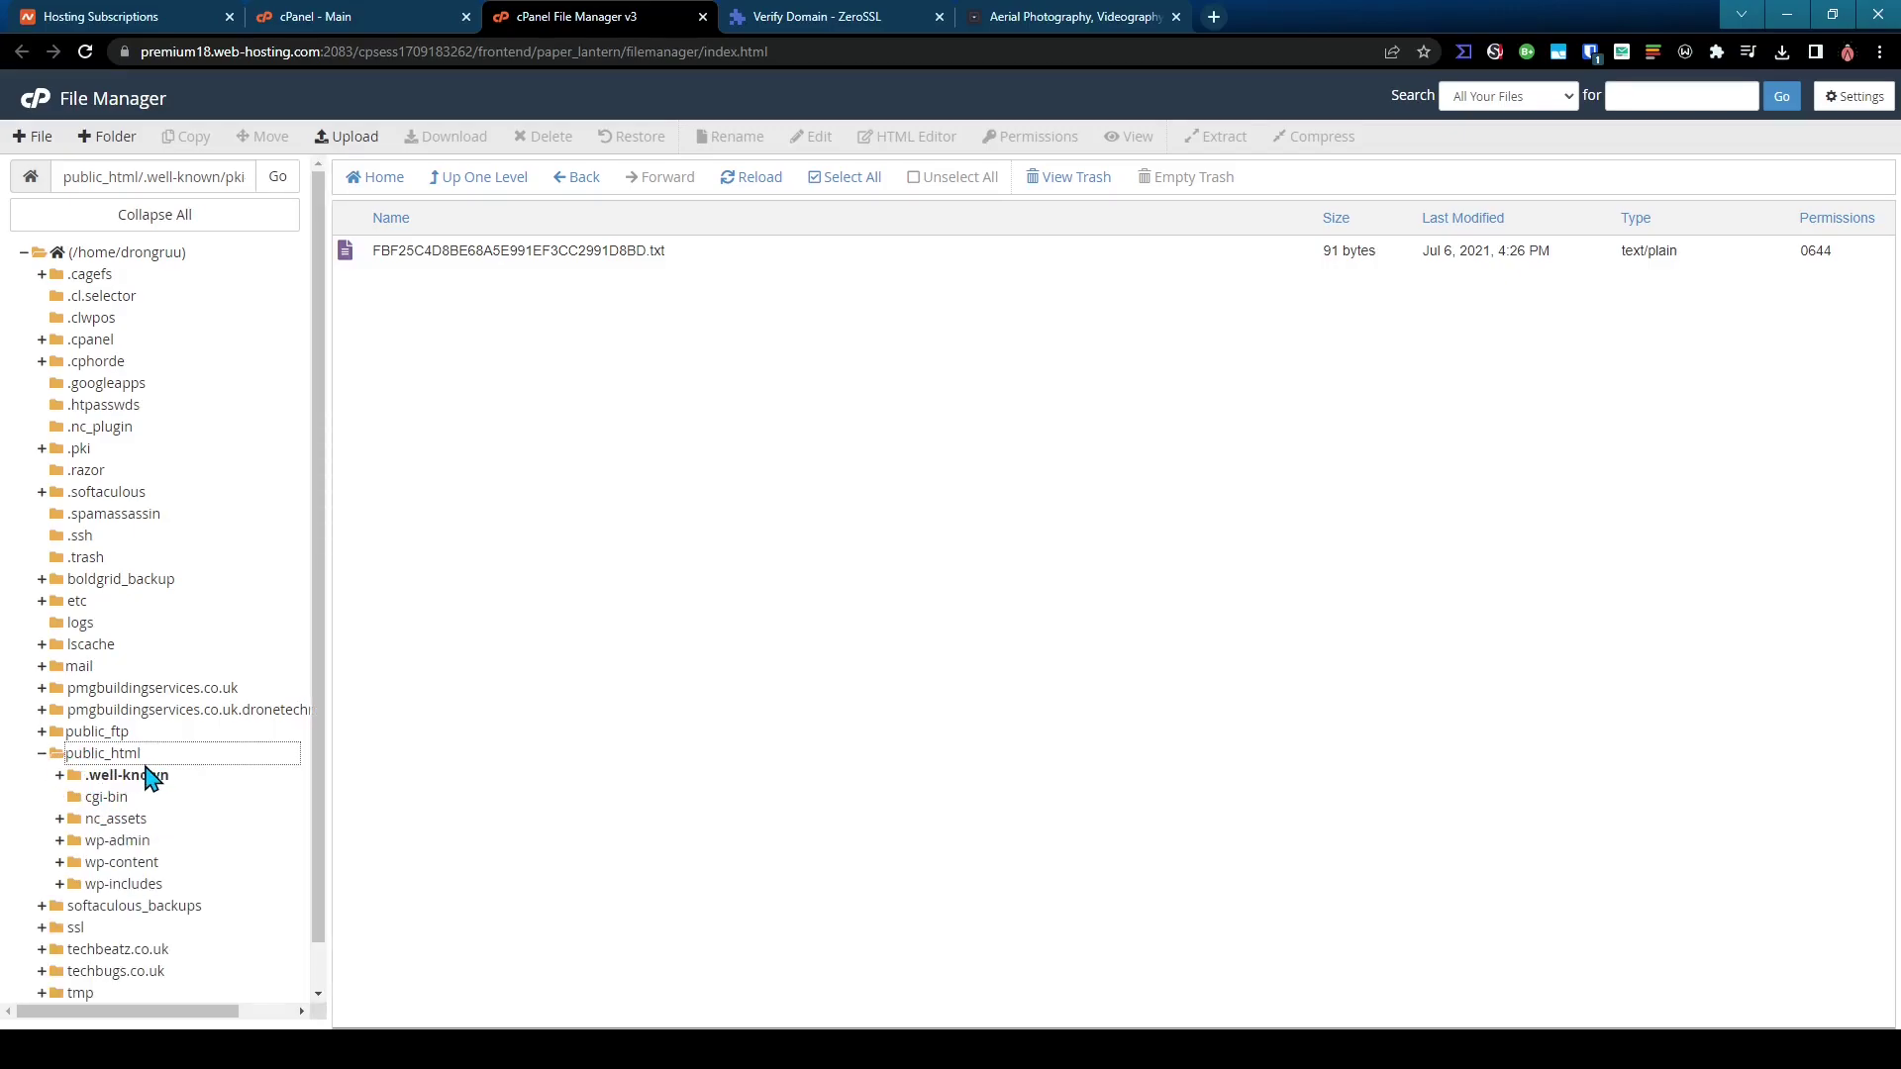
left_click(91, 757)
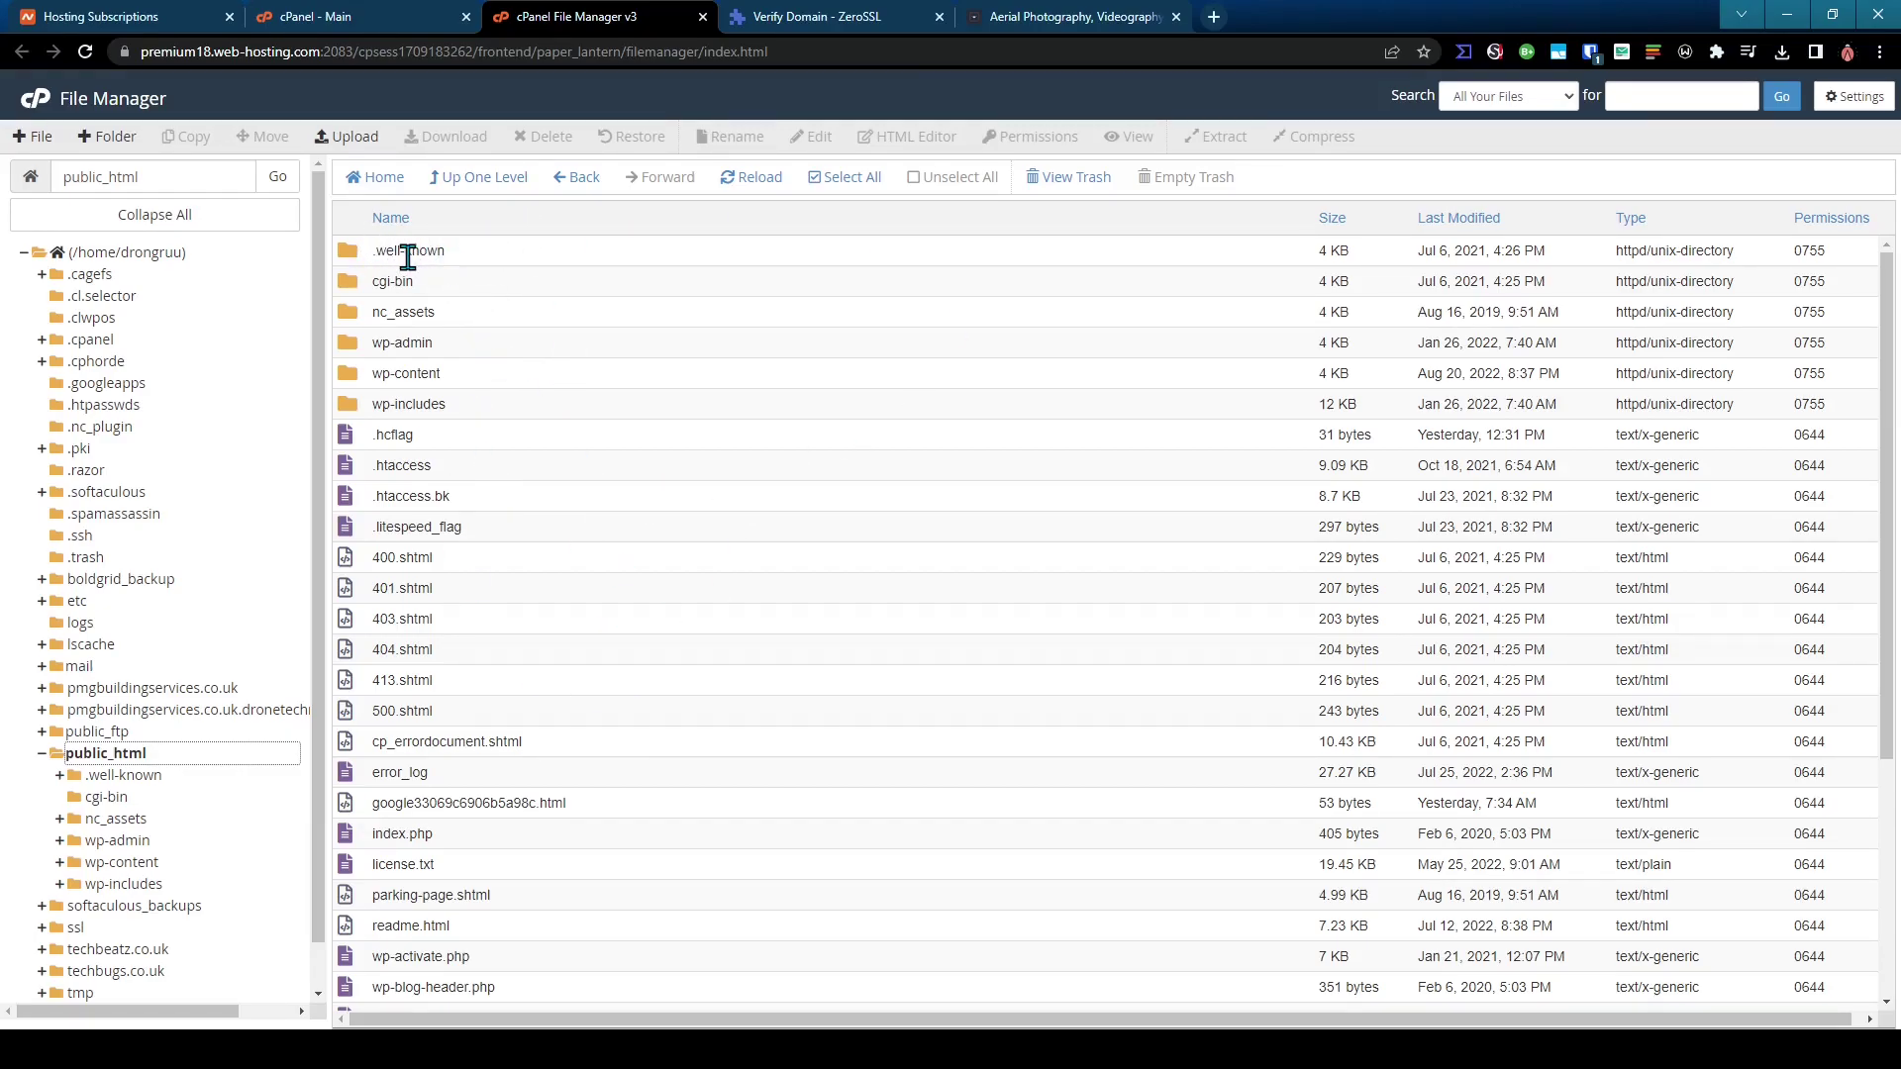
left_click(96, 142)
type("/.well-known/pki-validation/")
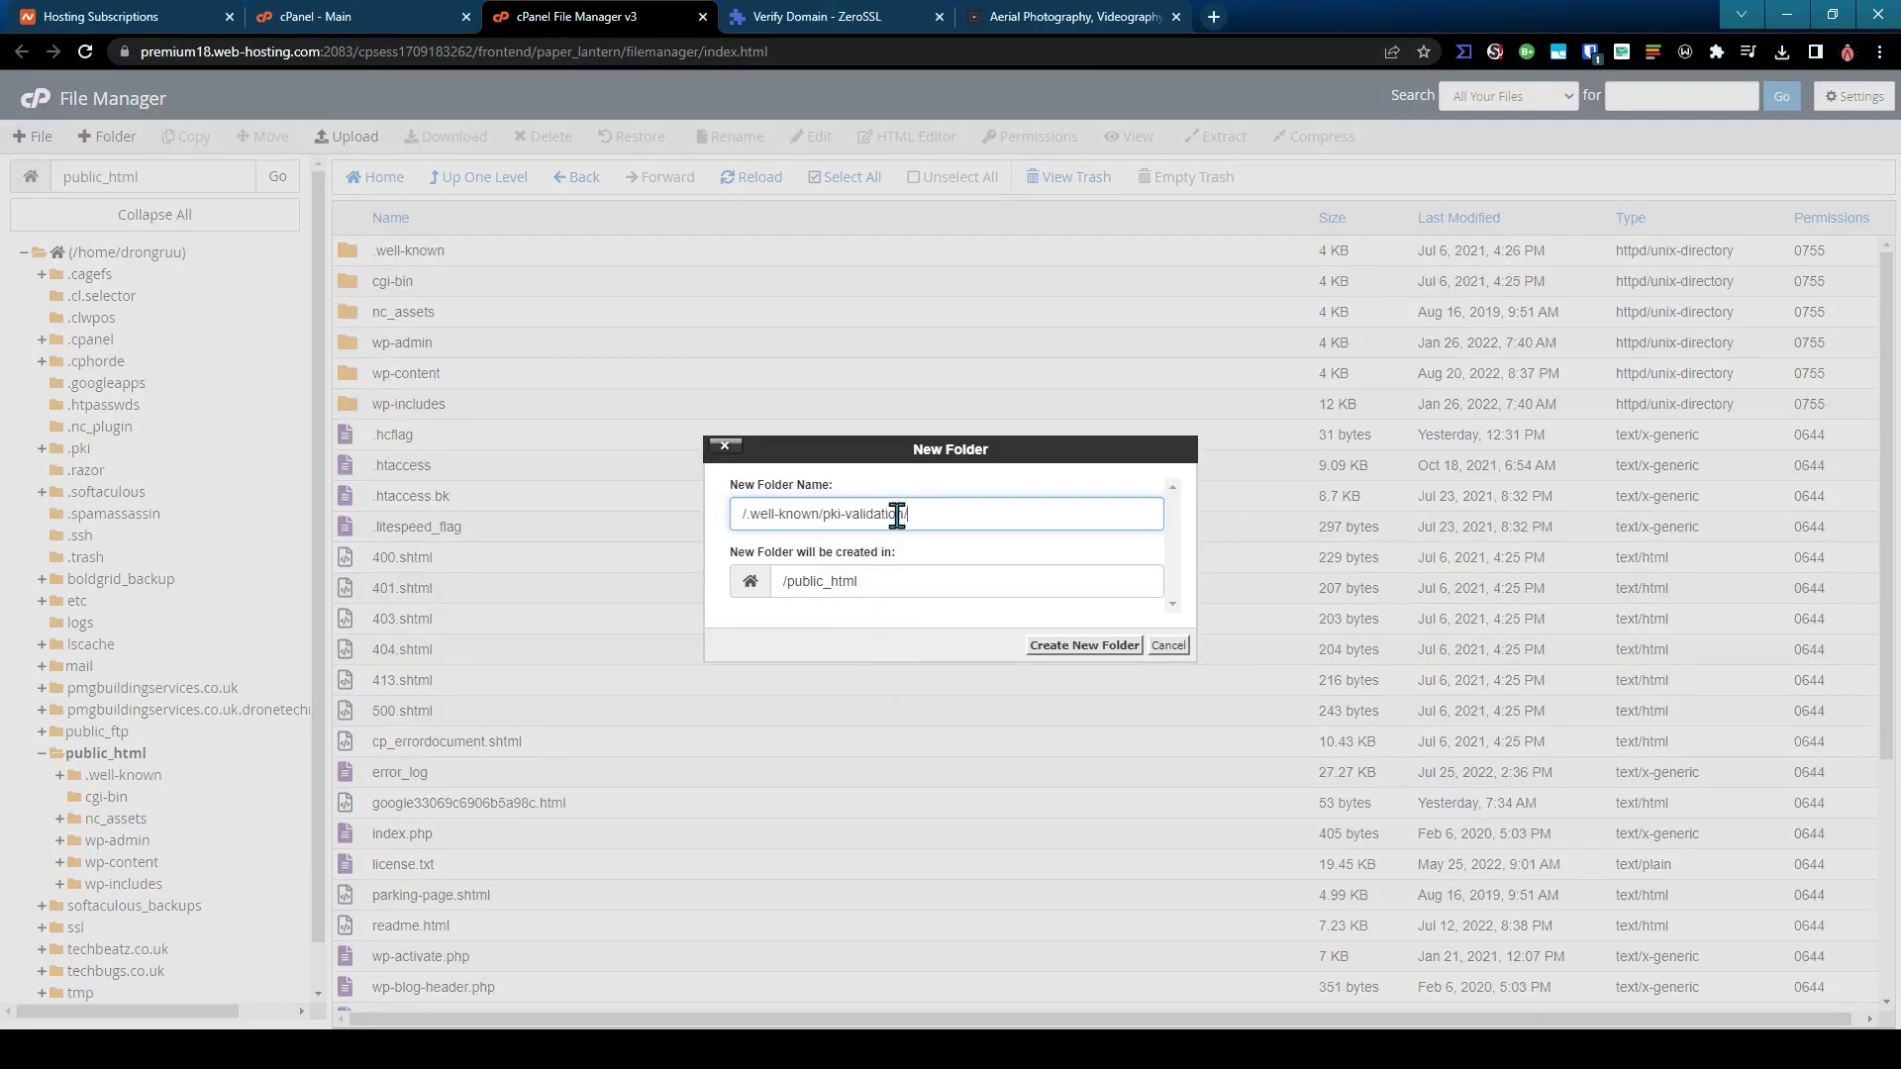
left_click_drag(921, 514, 826, 517)
key("BackSpace")
key("BackSpace")
left_click(1168, 646)
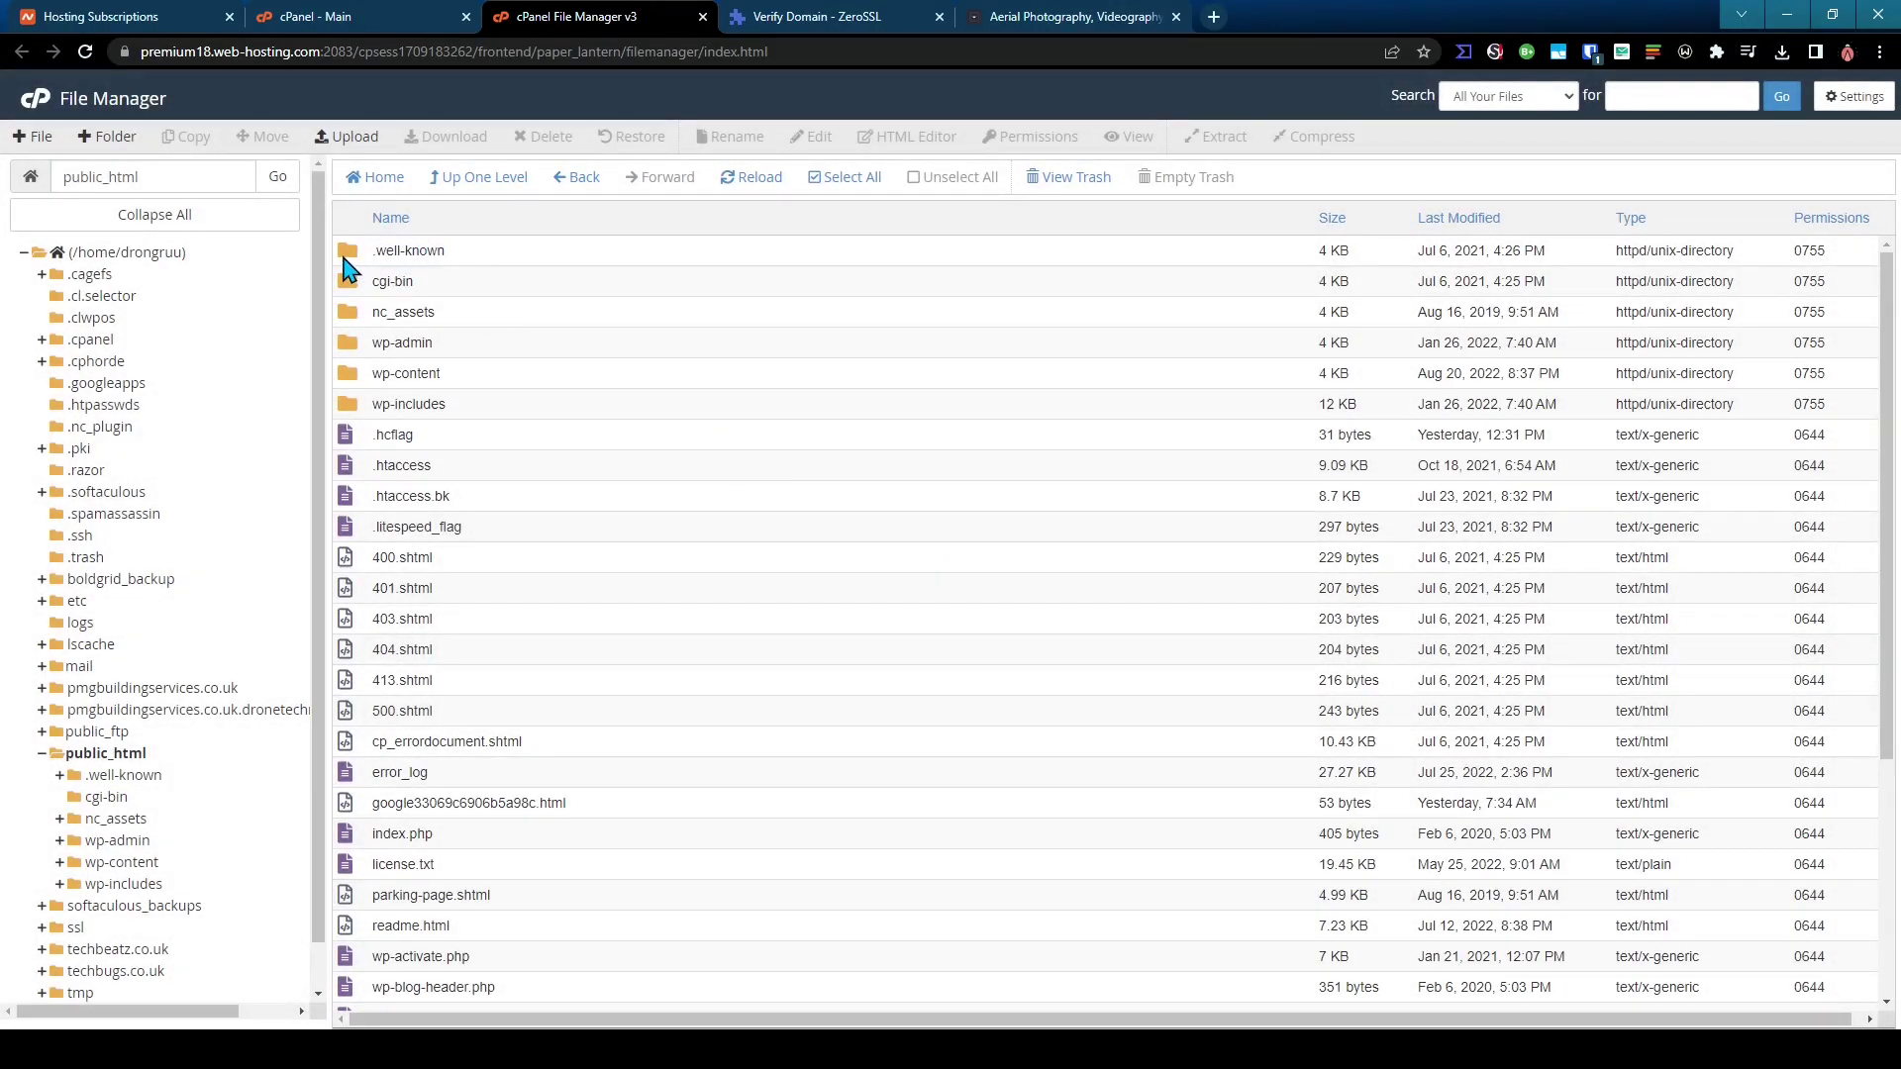
Inside .well-known, drop a new-folder attempt, open pki-validation and its Upload page
double_click(347, 255)
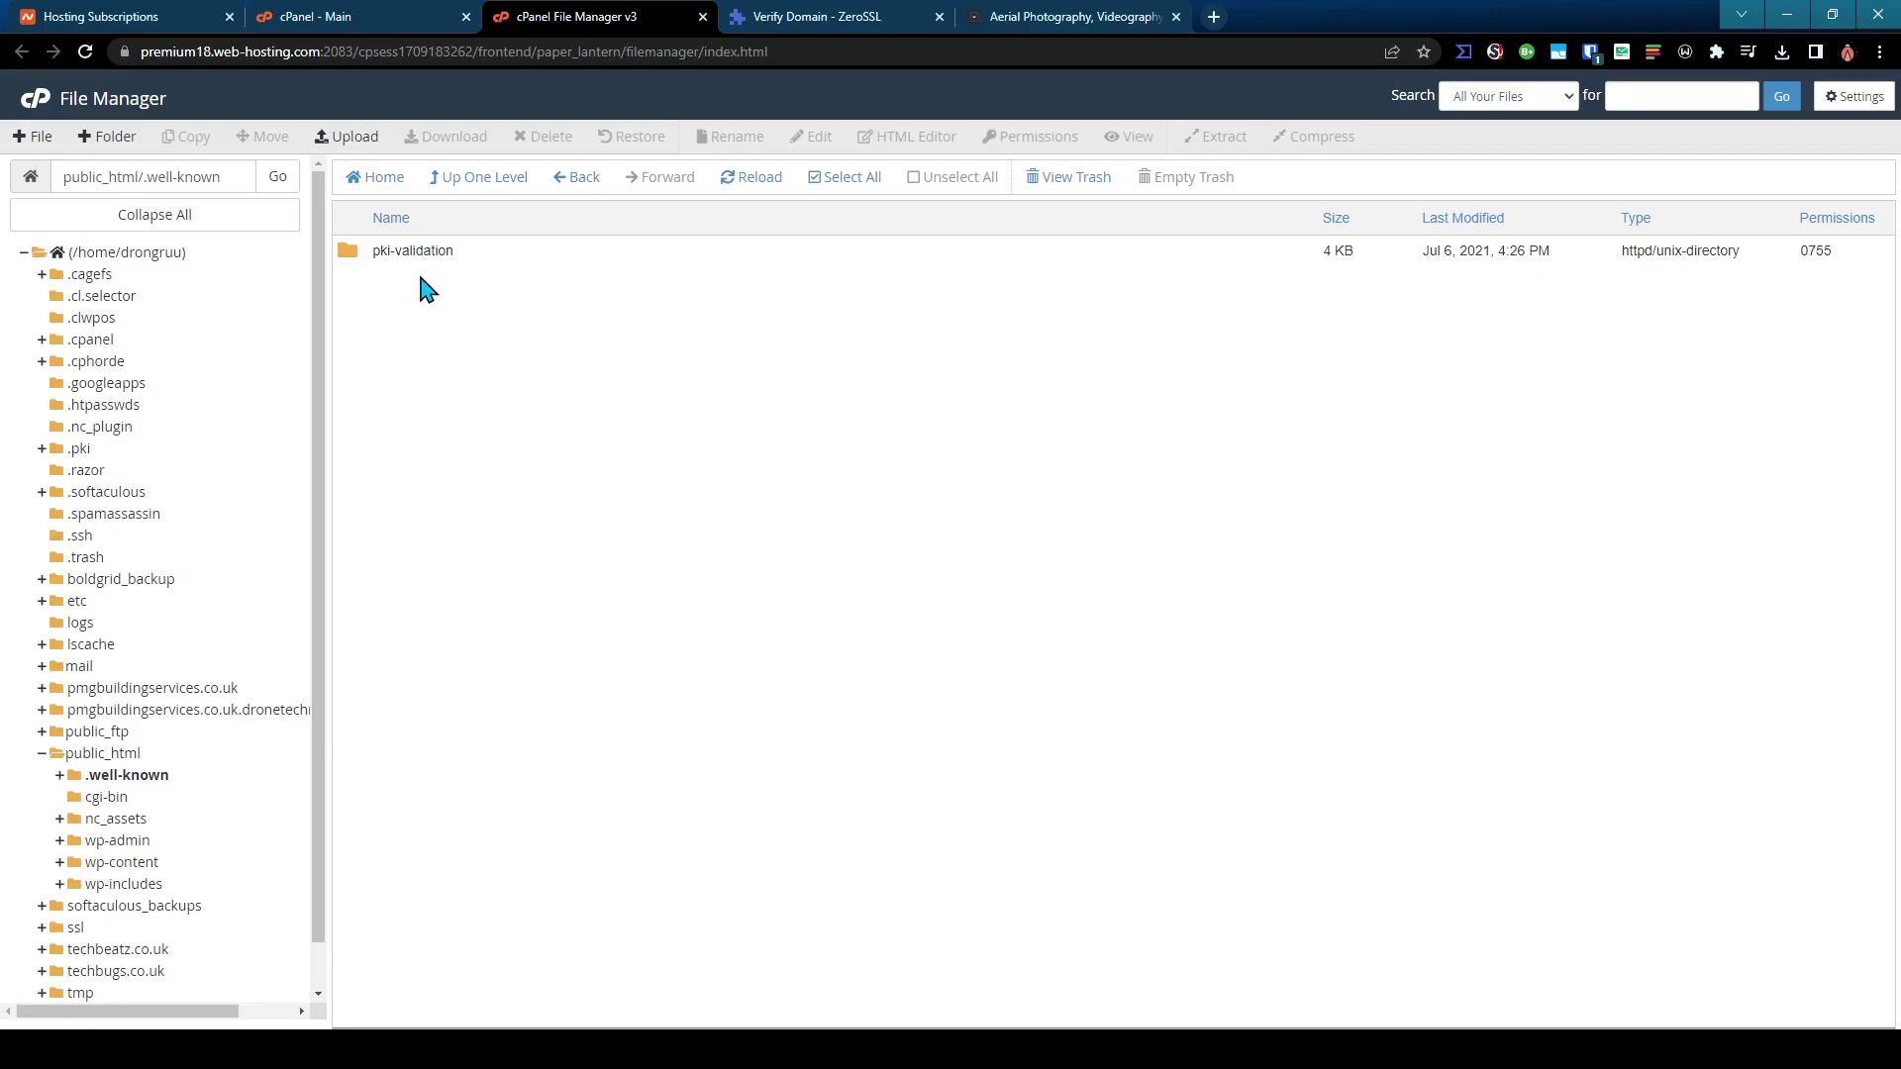
left_click(107, 137)
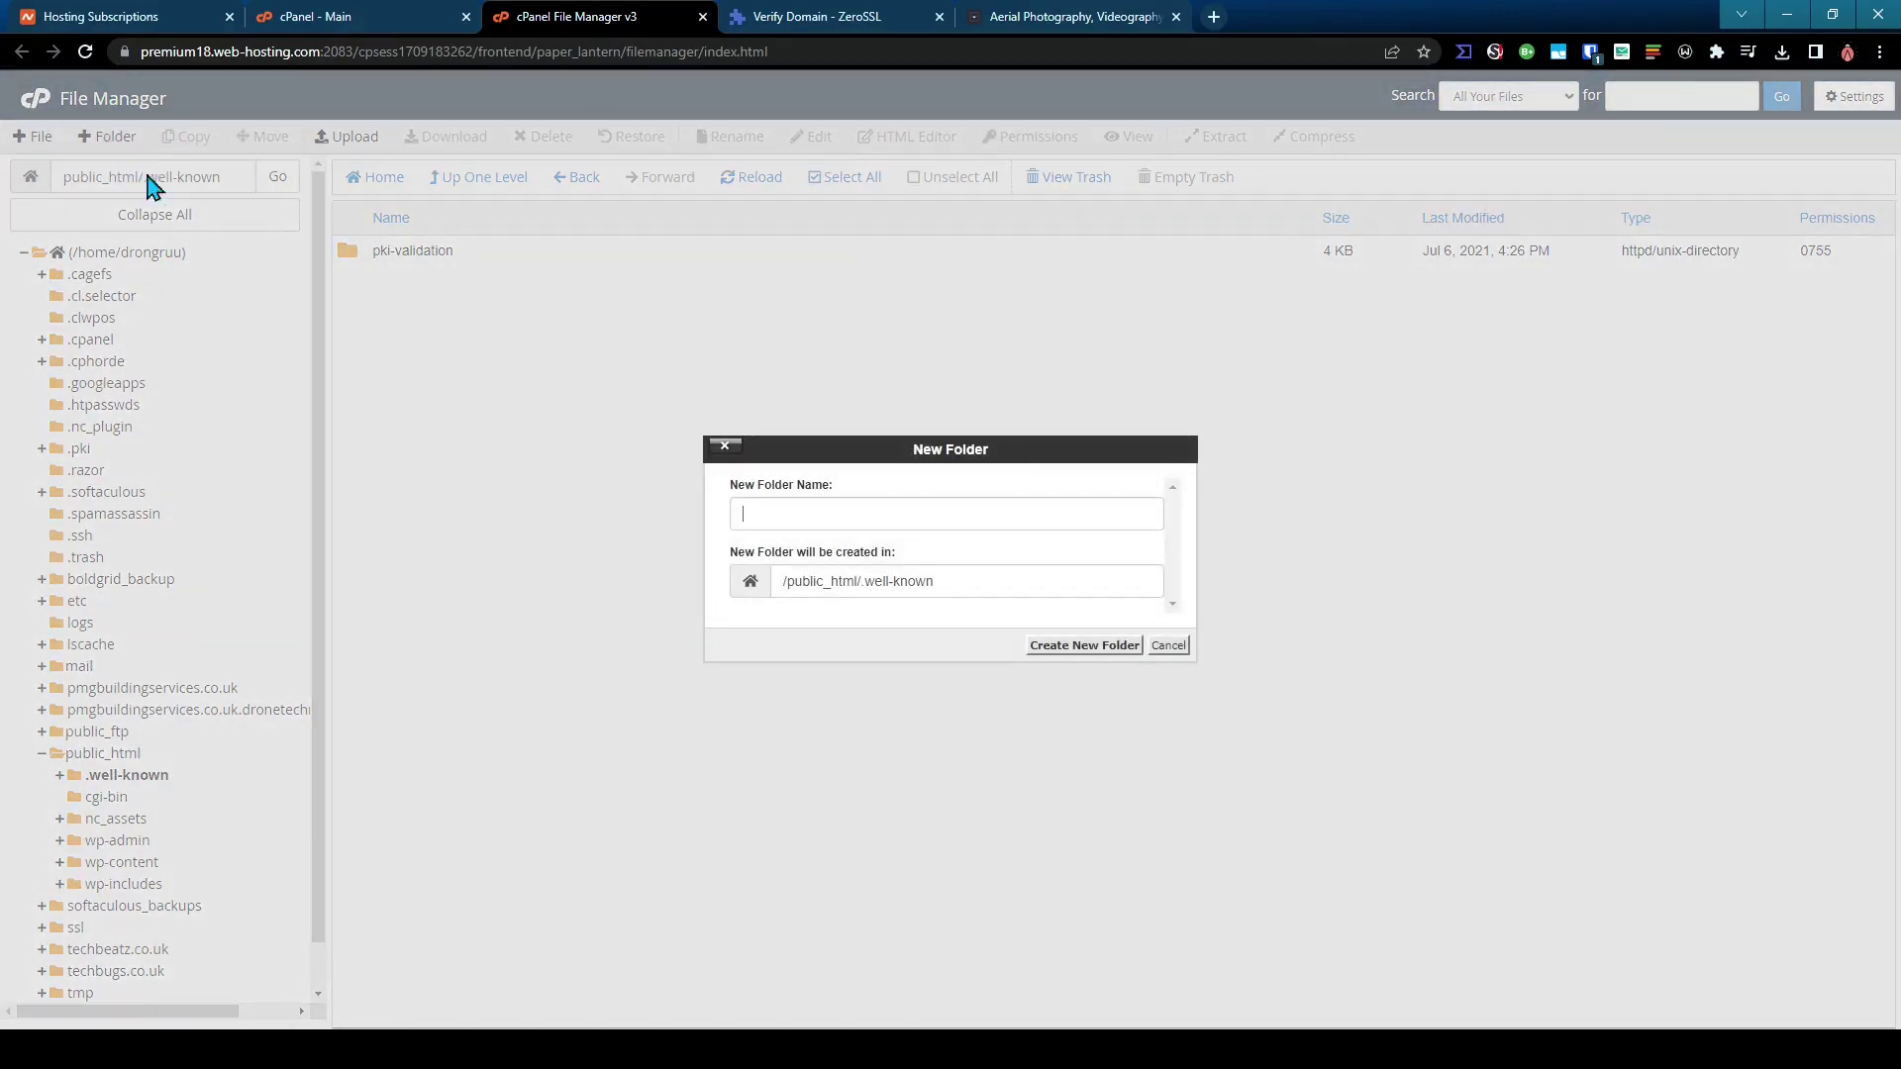
type("/.well-known/pki-validation/")
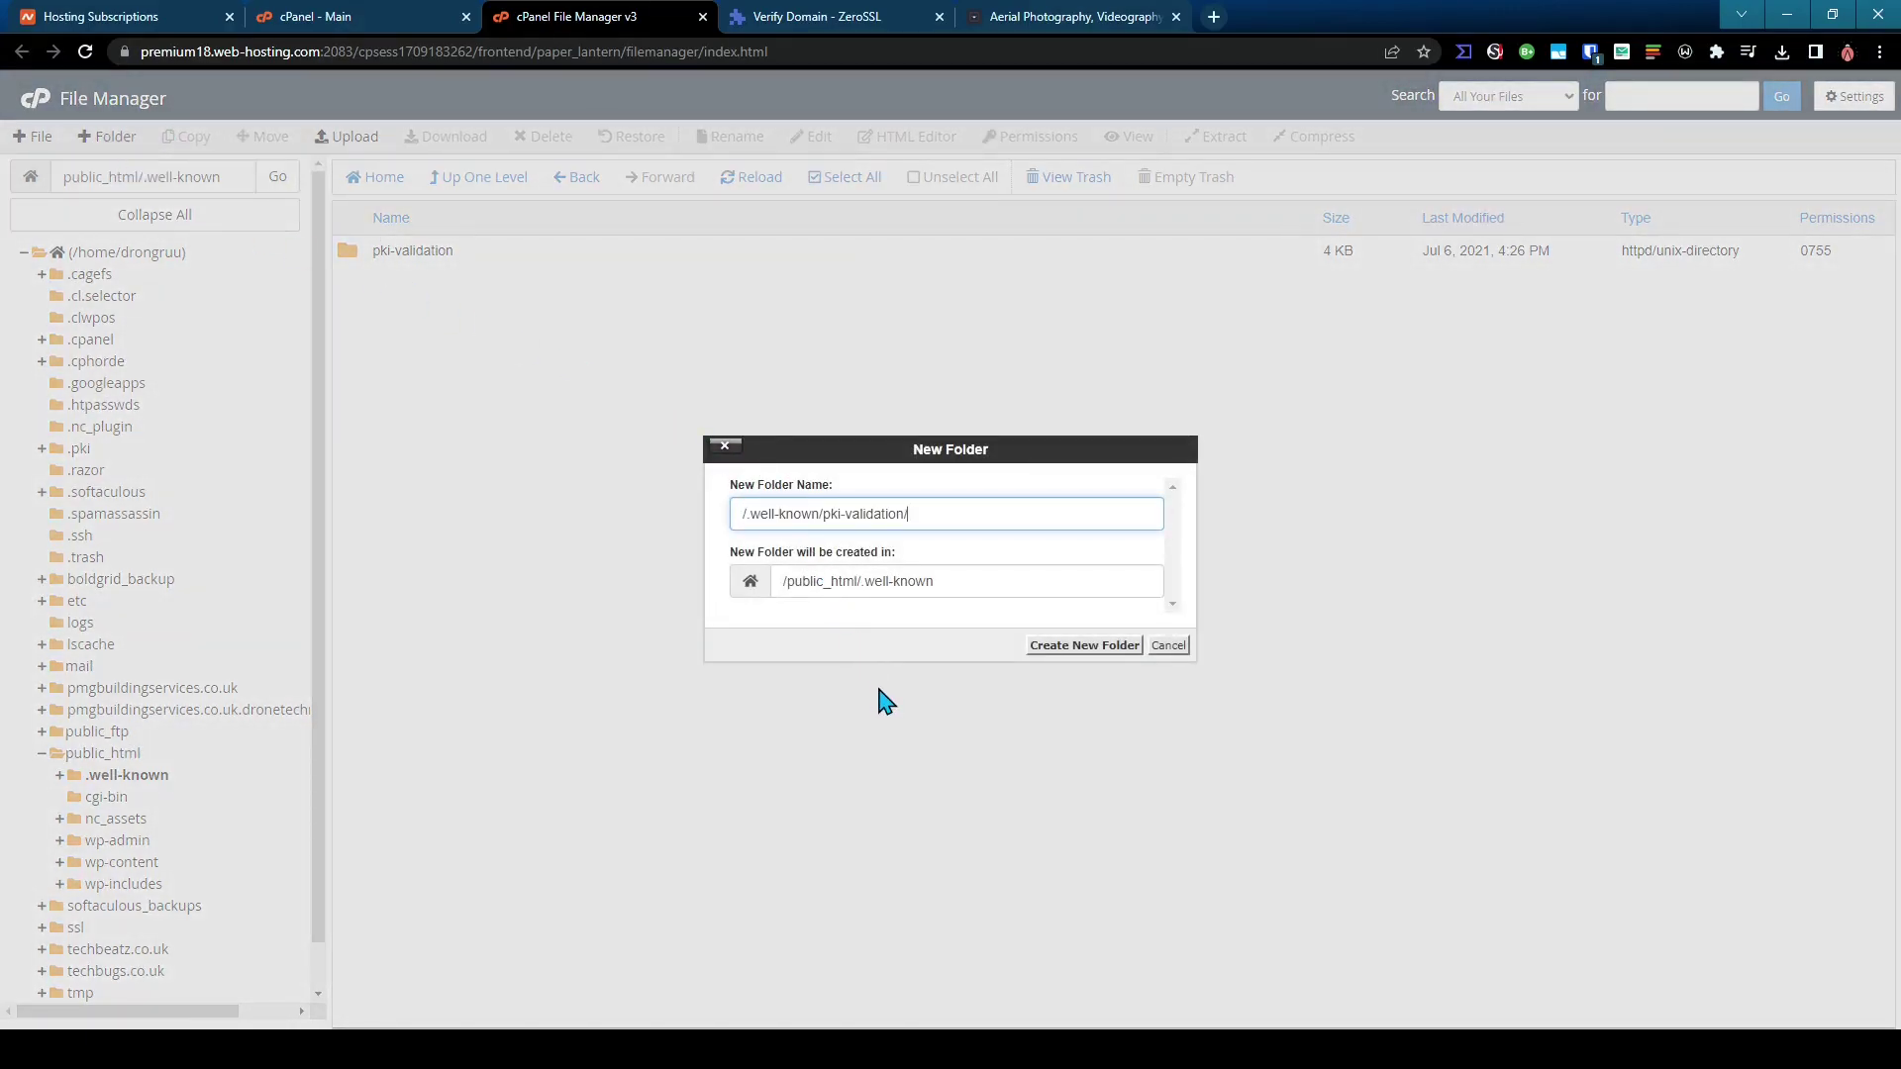
left_click_drag(826, 515, 694, 530)
key("BackSpace")
key("End")
key("BackSpace")
left_click(1168, 652)
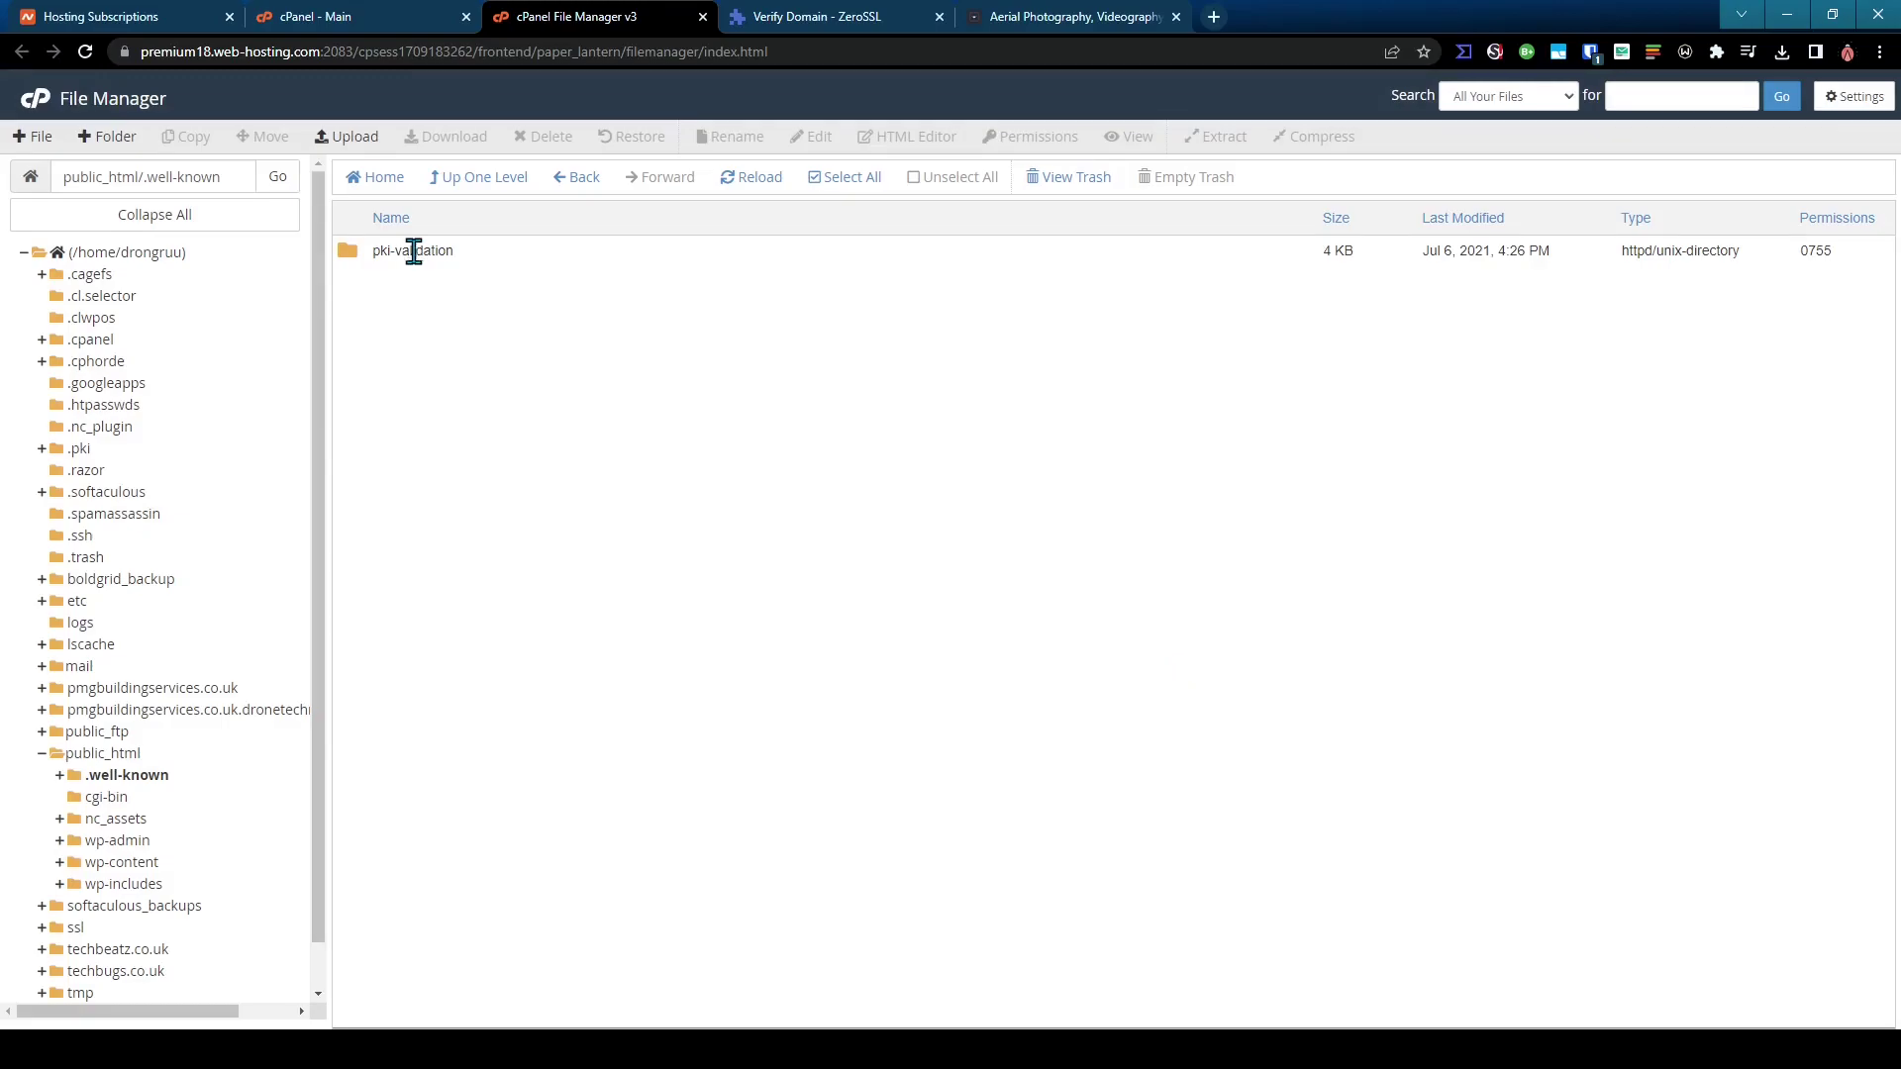
double_click(354, 265)
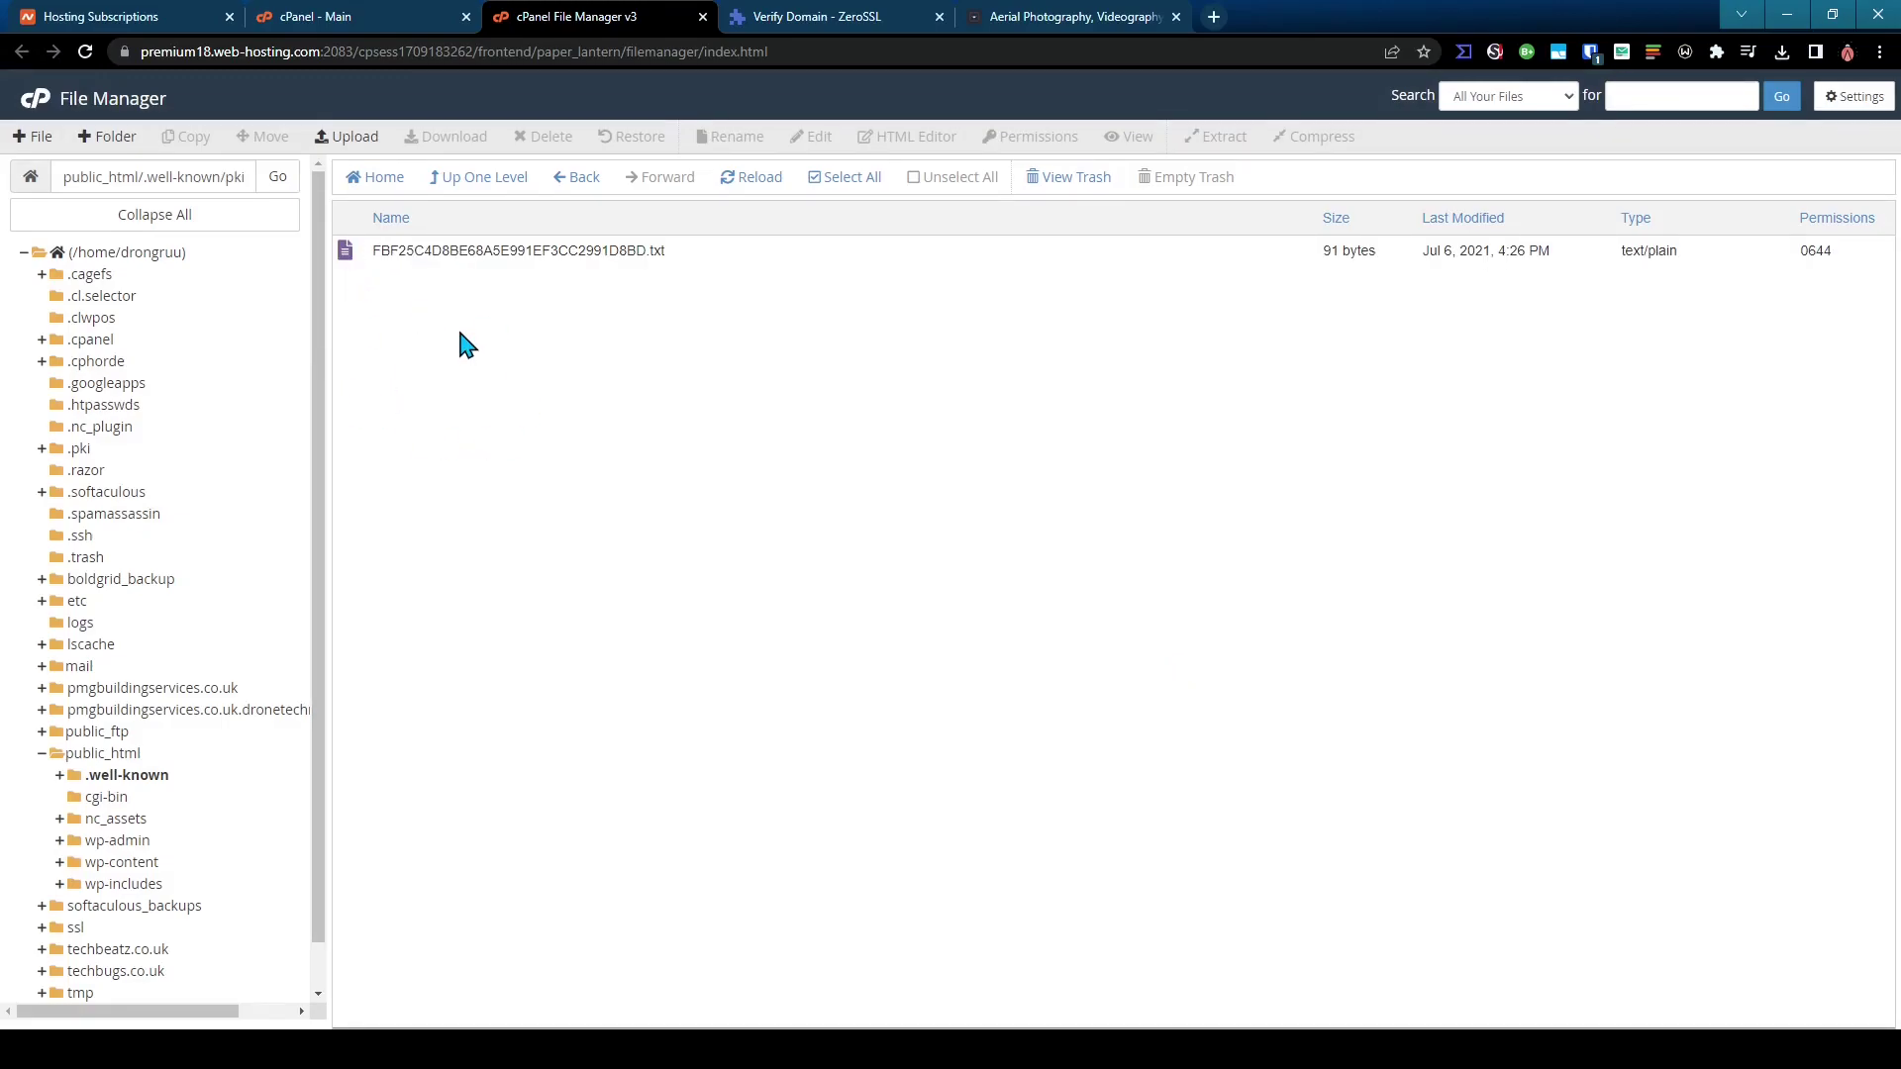
left_click(352, 139)
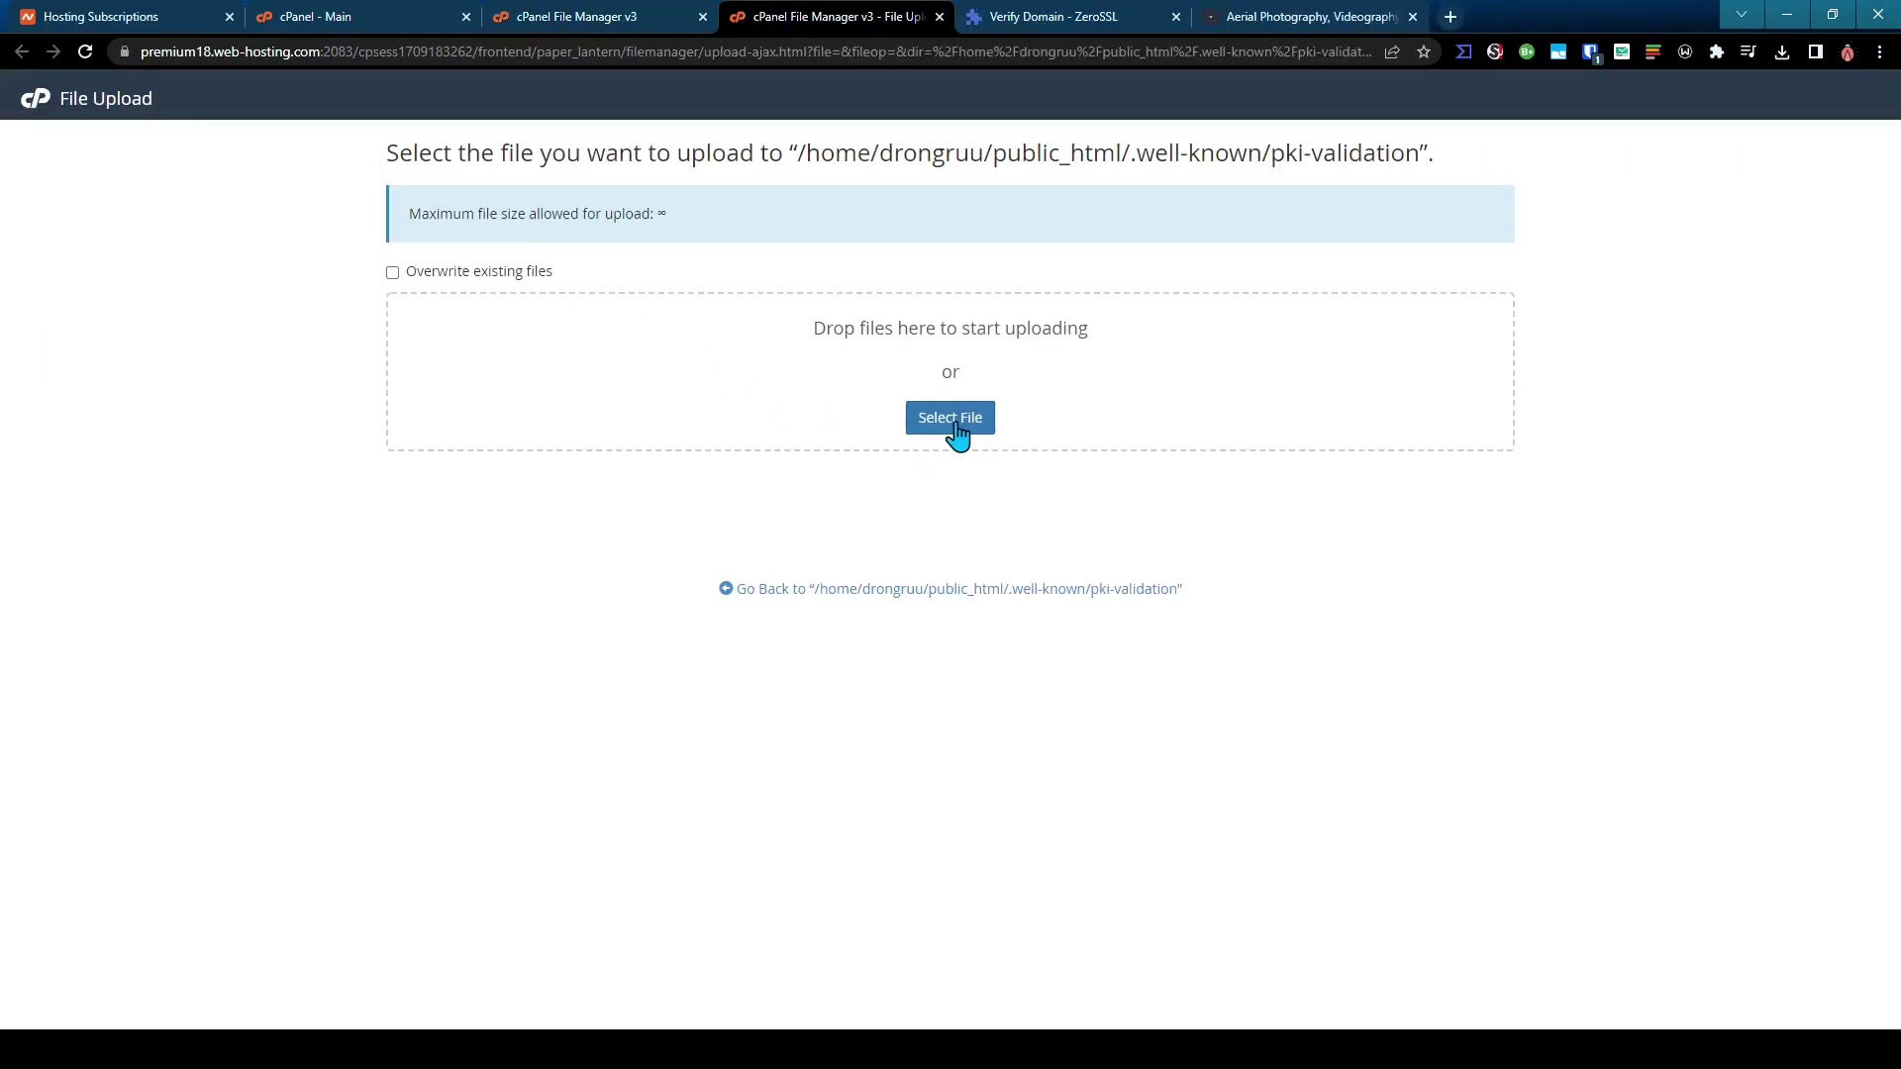
Upload 0193CEAD741BD8336FACA7FE903DDE70.txt to pki-validation and return to ZeroSSL's Verify Domain page
left_click(954, 421)
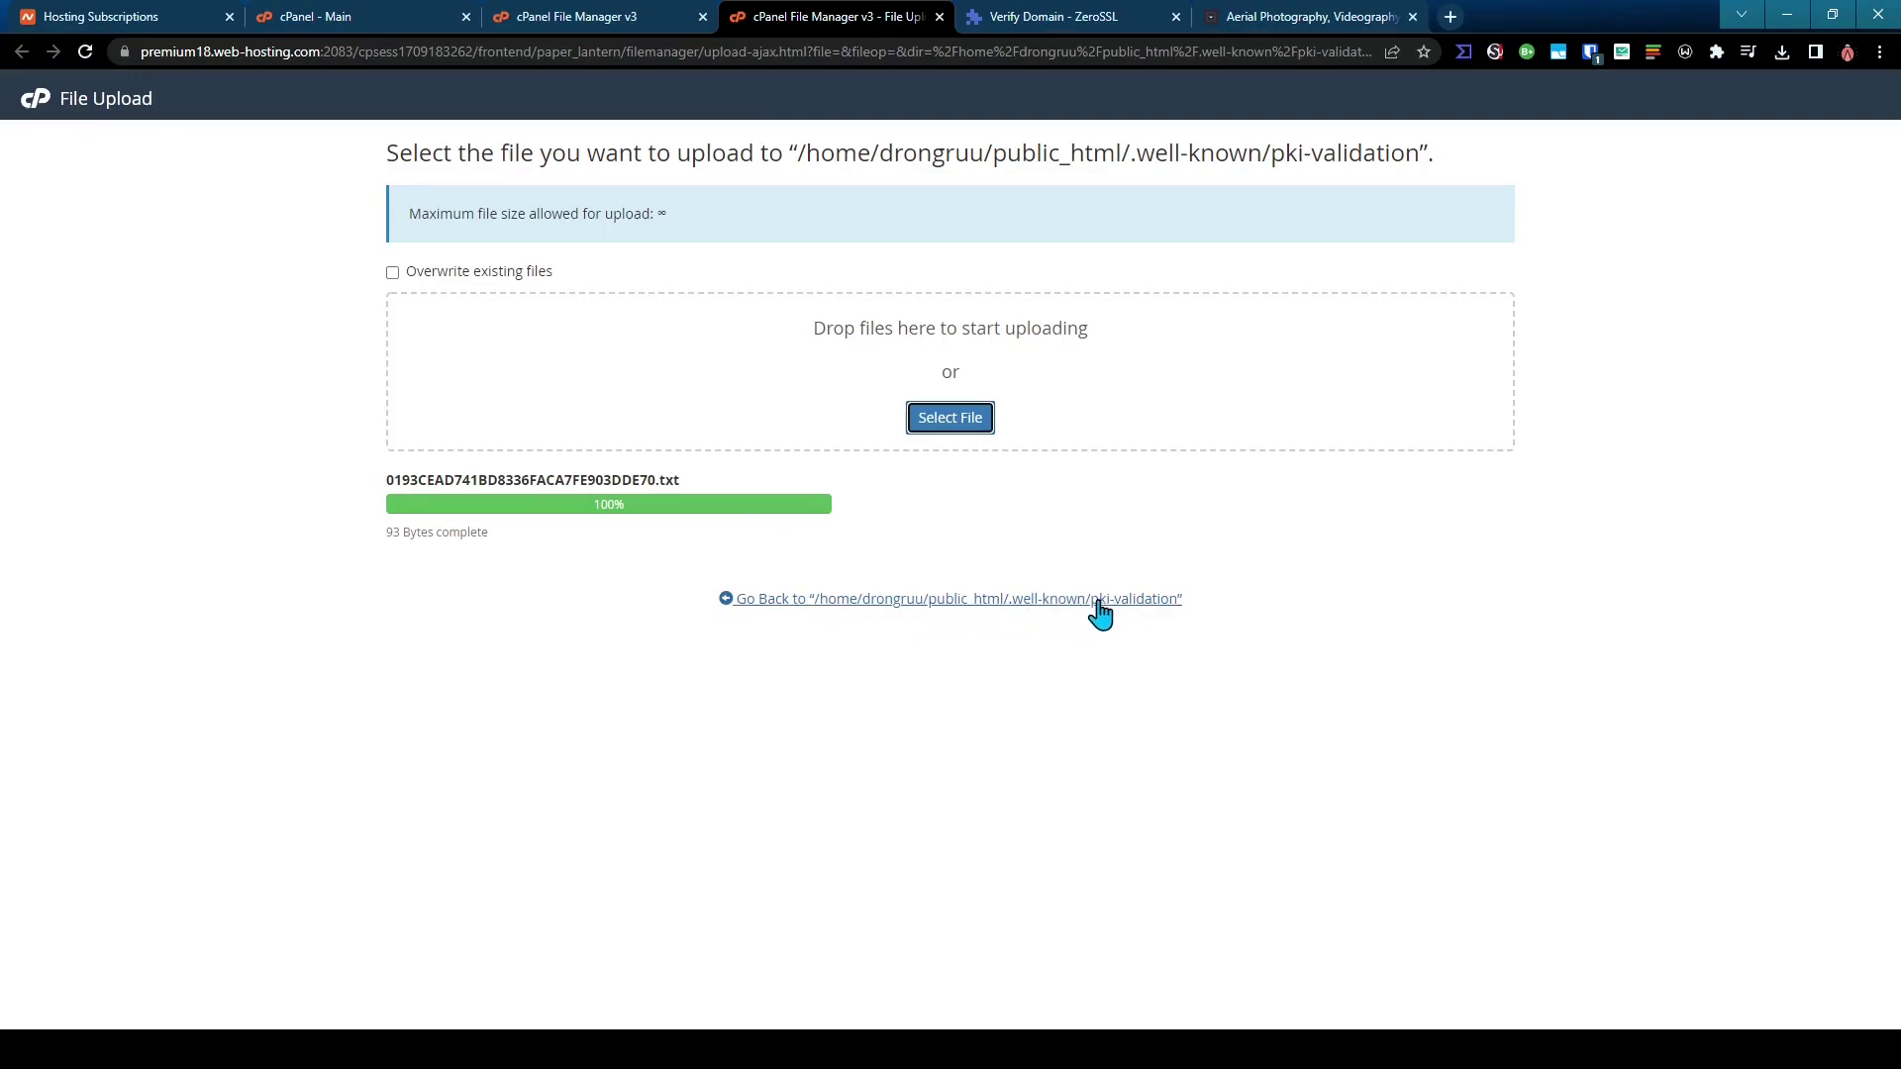
left_click(1052, 20)
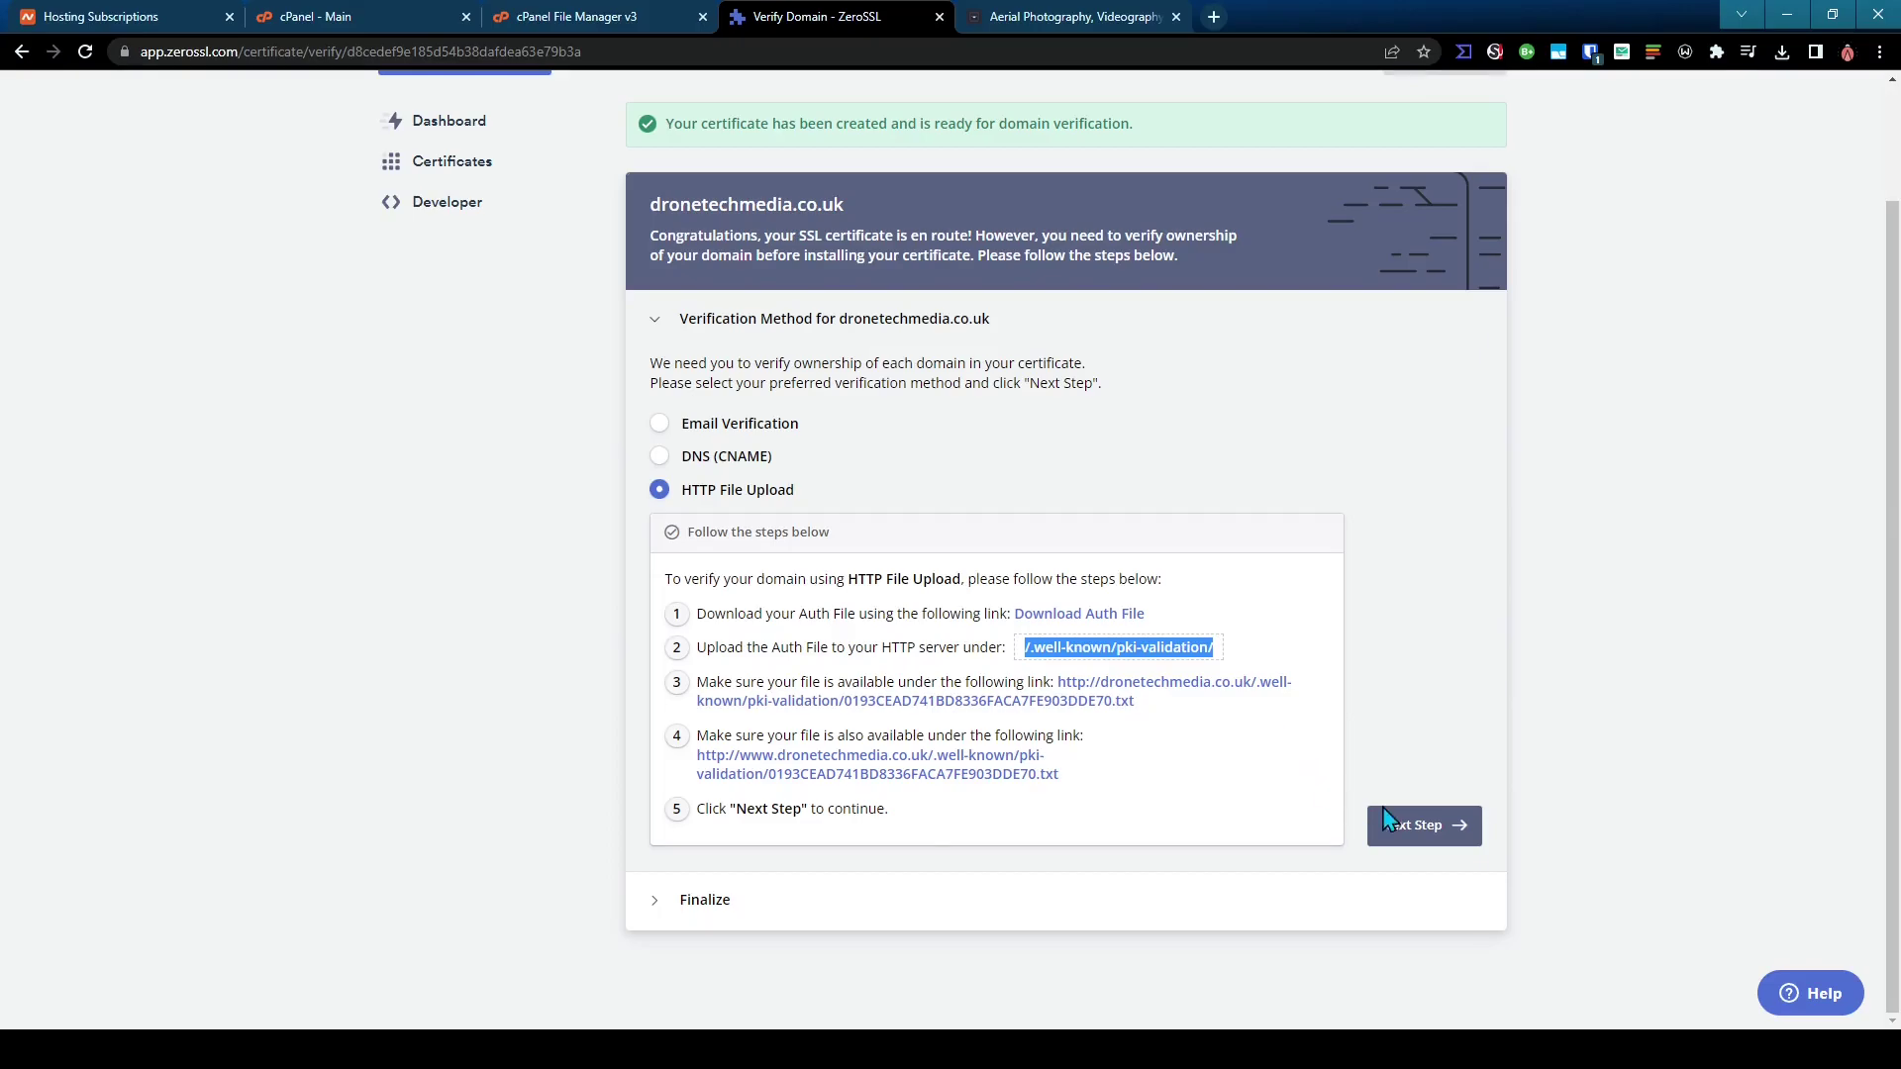
Verify dronetechmedia.co.uk in ZeroSSL so the certificate is issued
left_click(1413, 830)
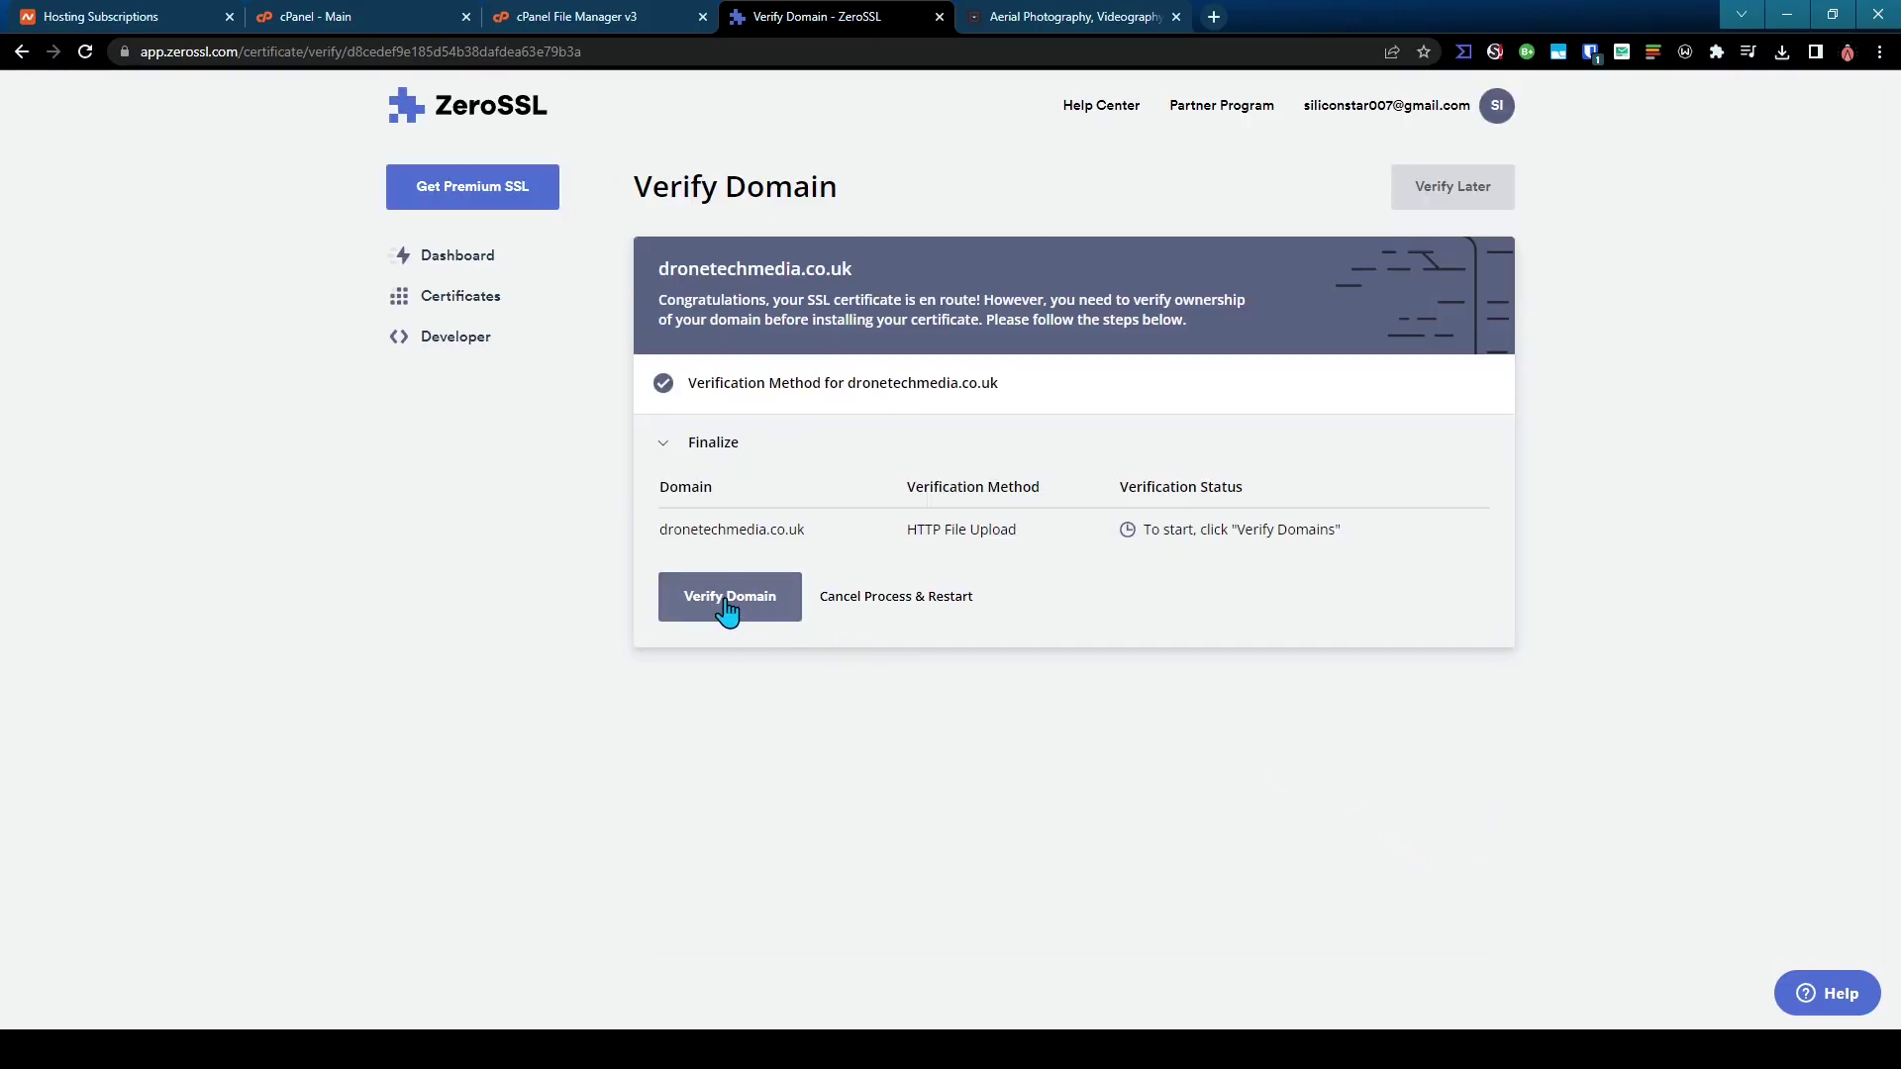
left_click(727, 606)
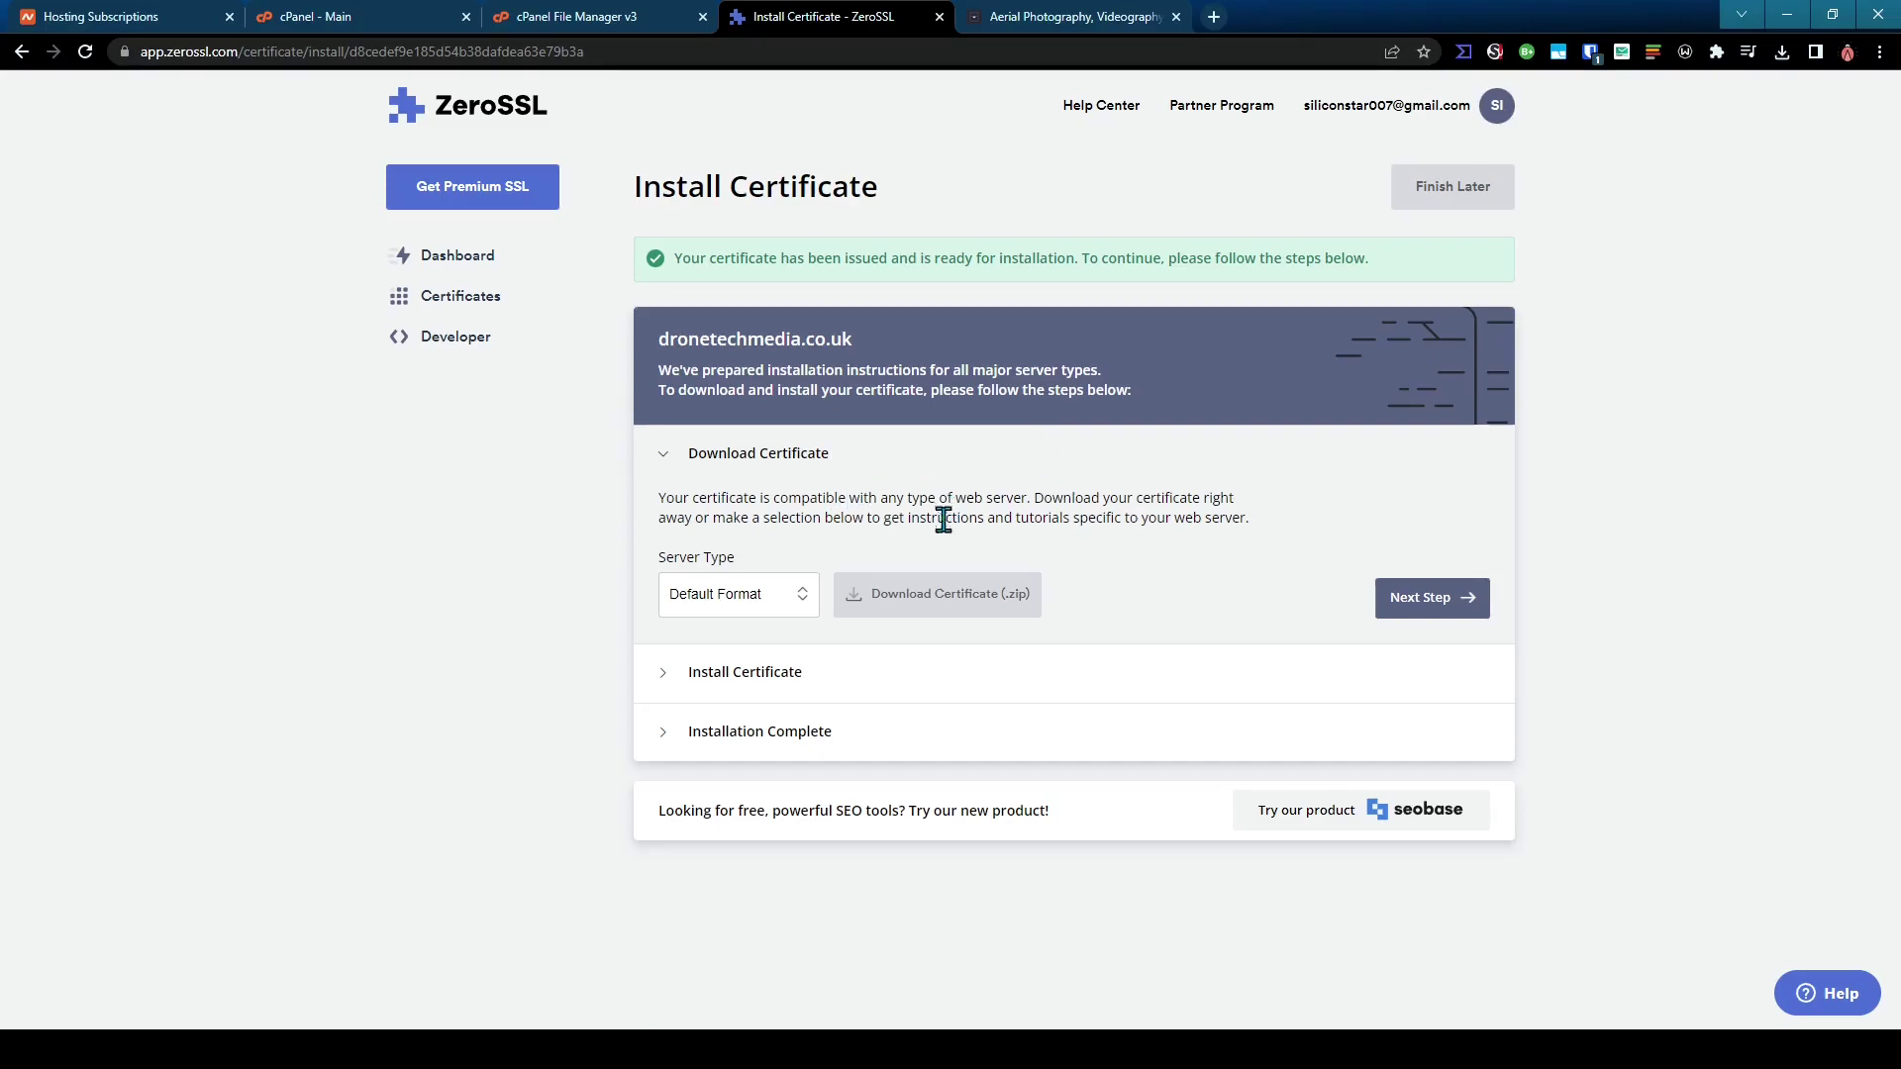
Download the issued certificate zip and advance to the Install Certificate instructions
left_click(922, 599)
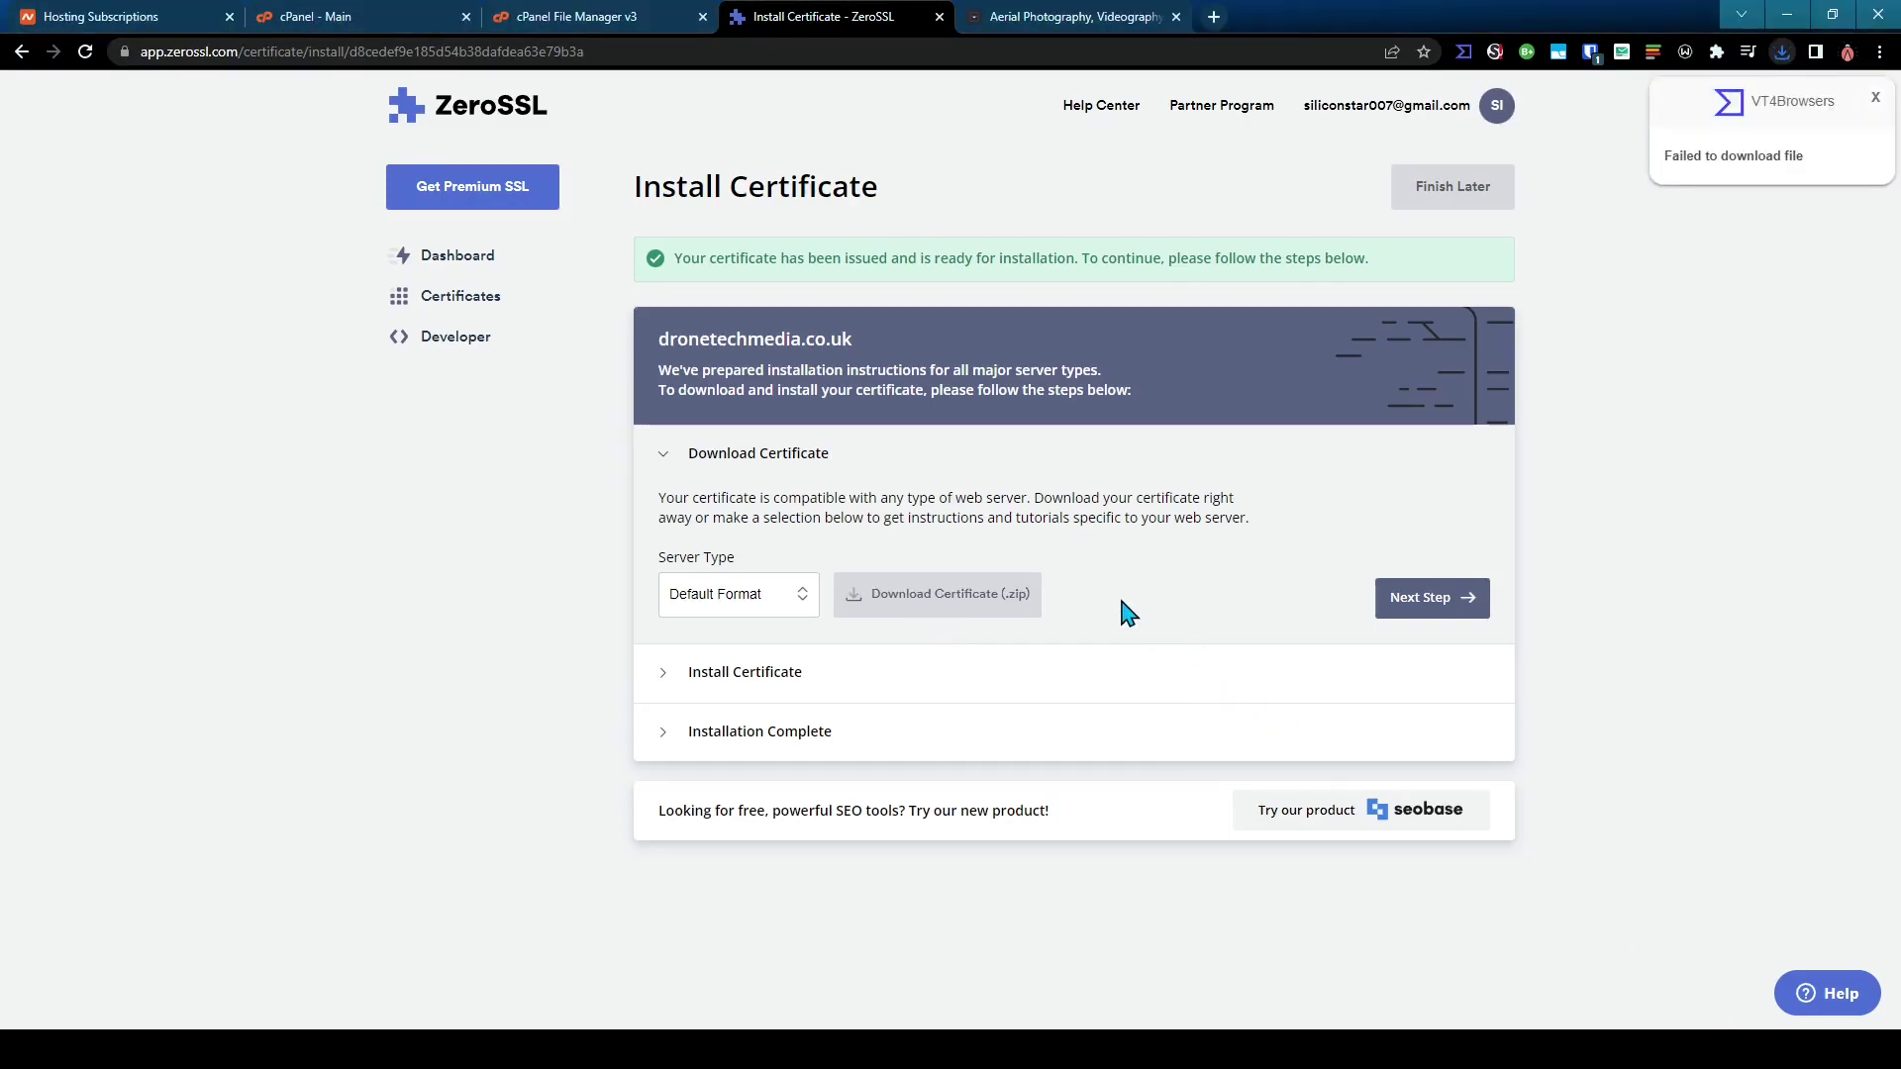
left_click(1434, 599)
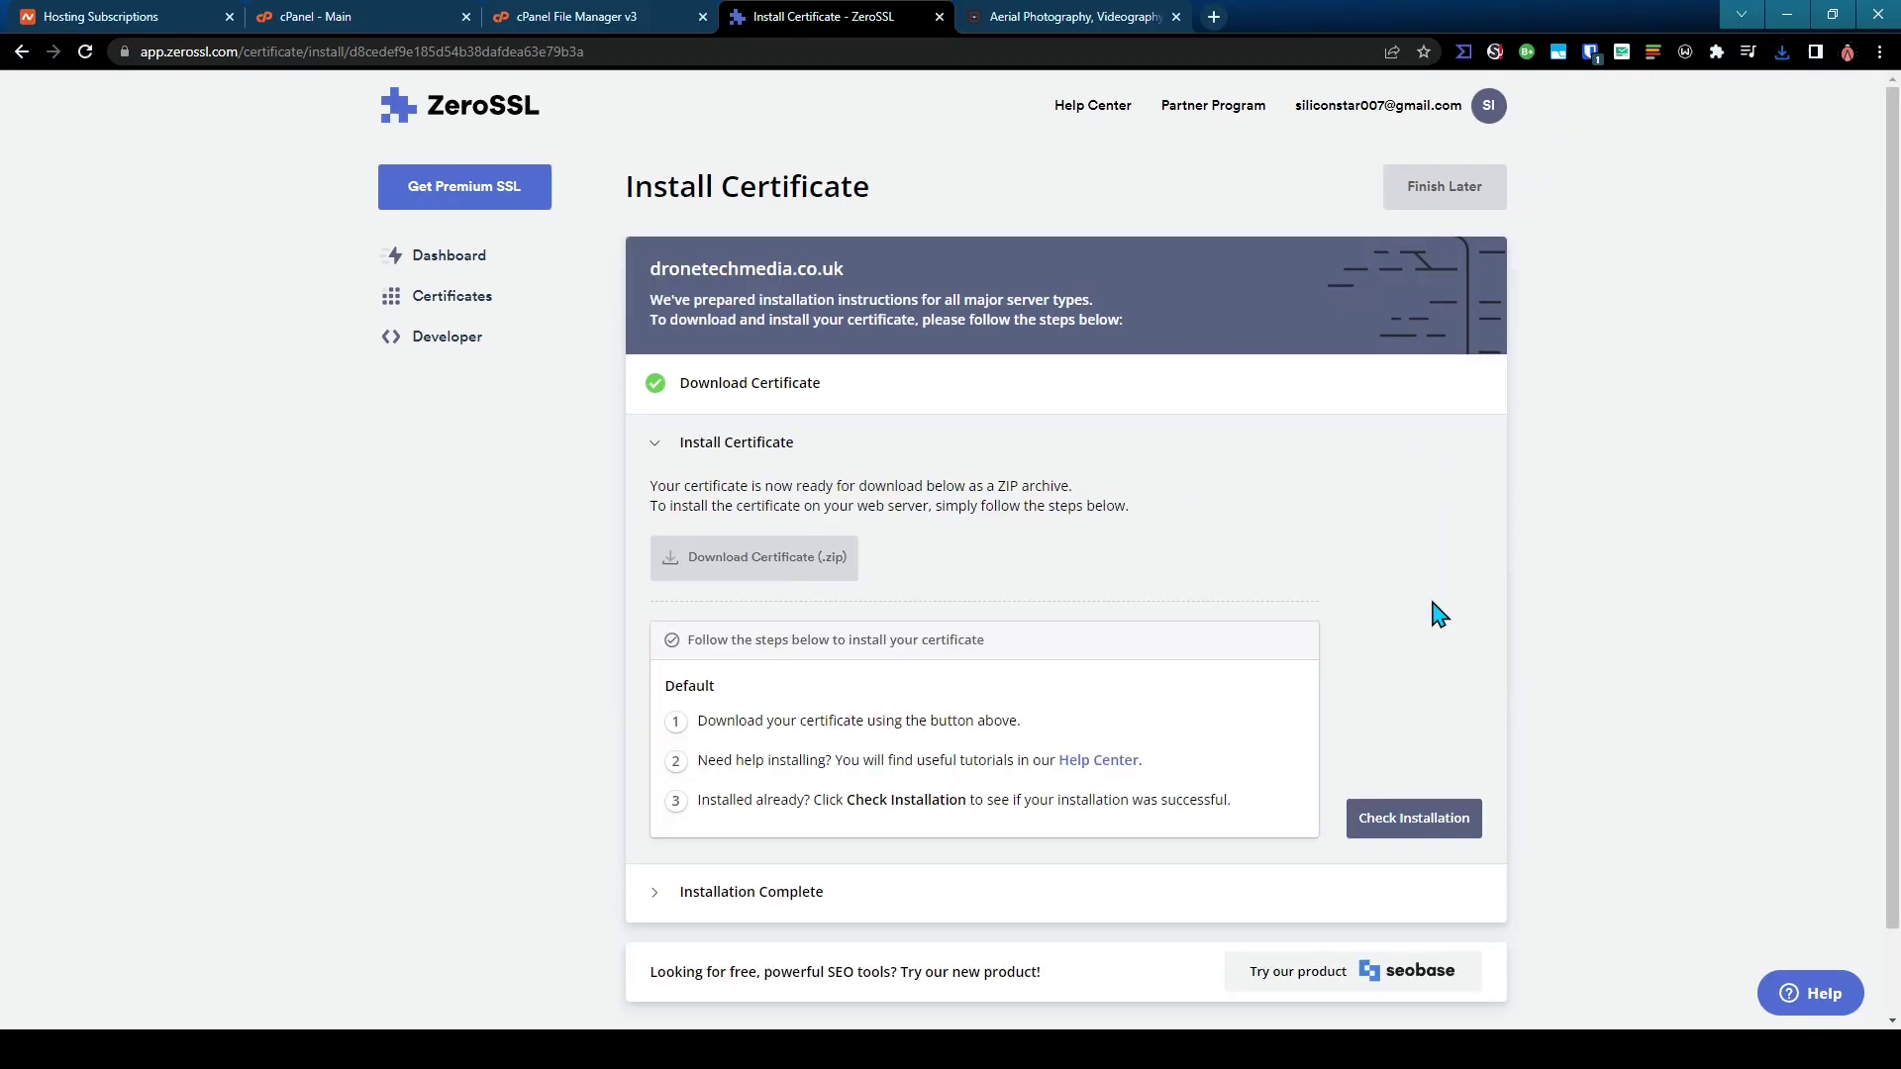
scroll(1435, 615, "down", 1)
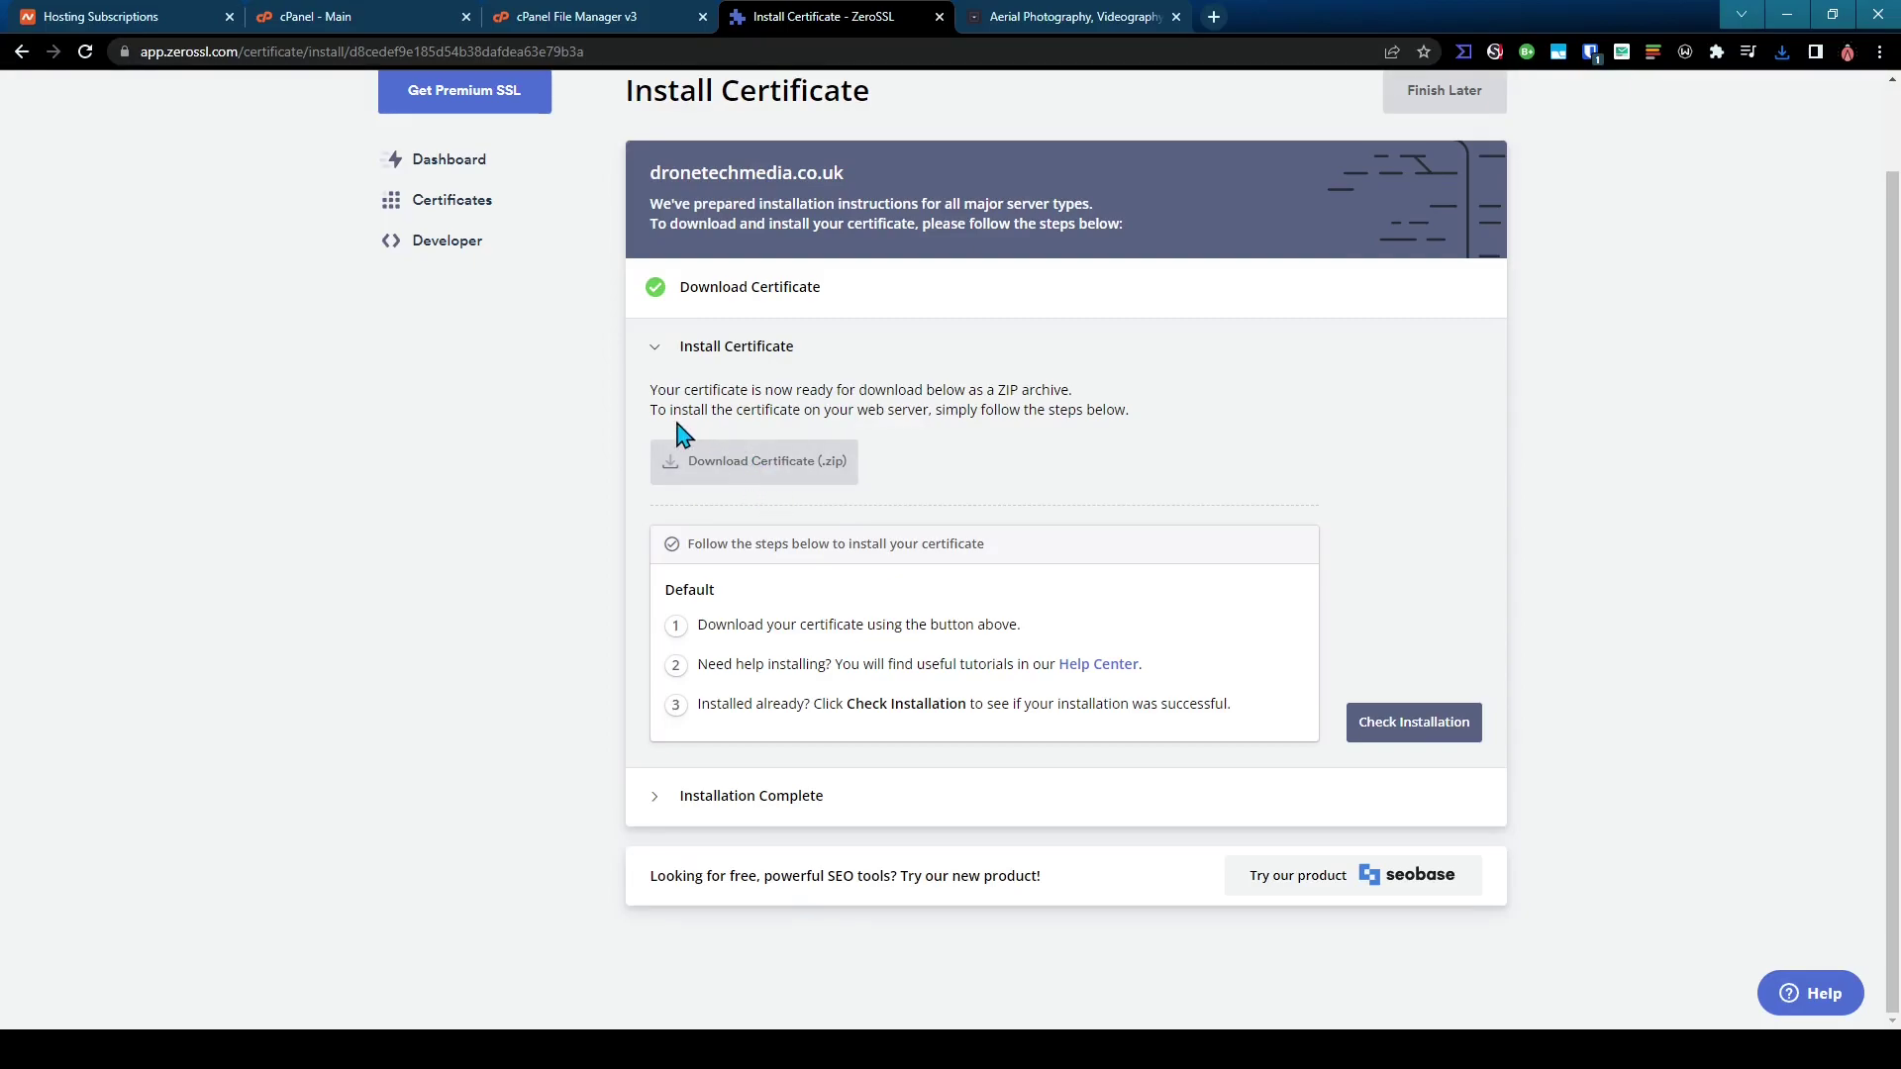
Go to the cPanel dashboard's Security section and open SSL/TLS
left_click(586, 16)
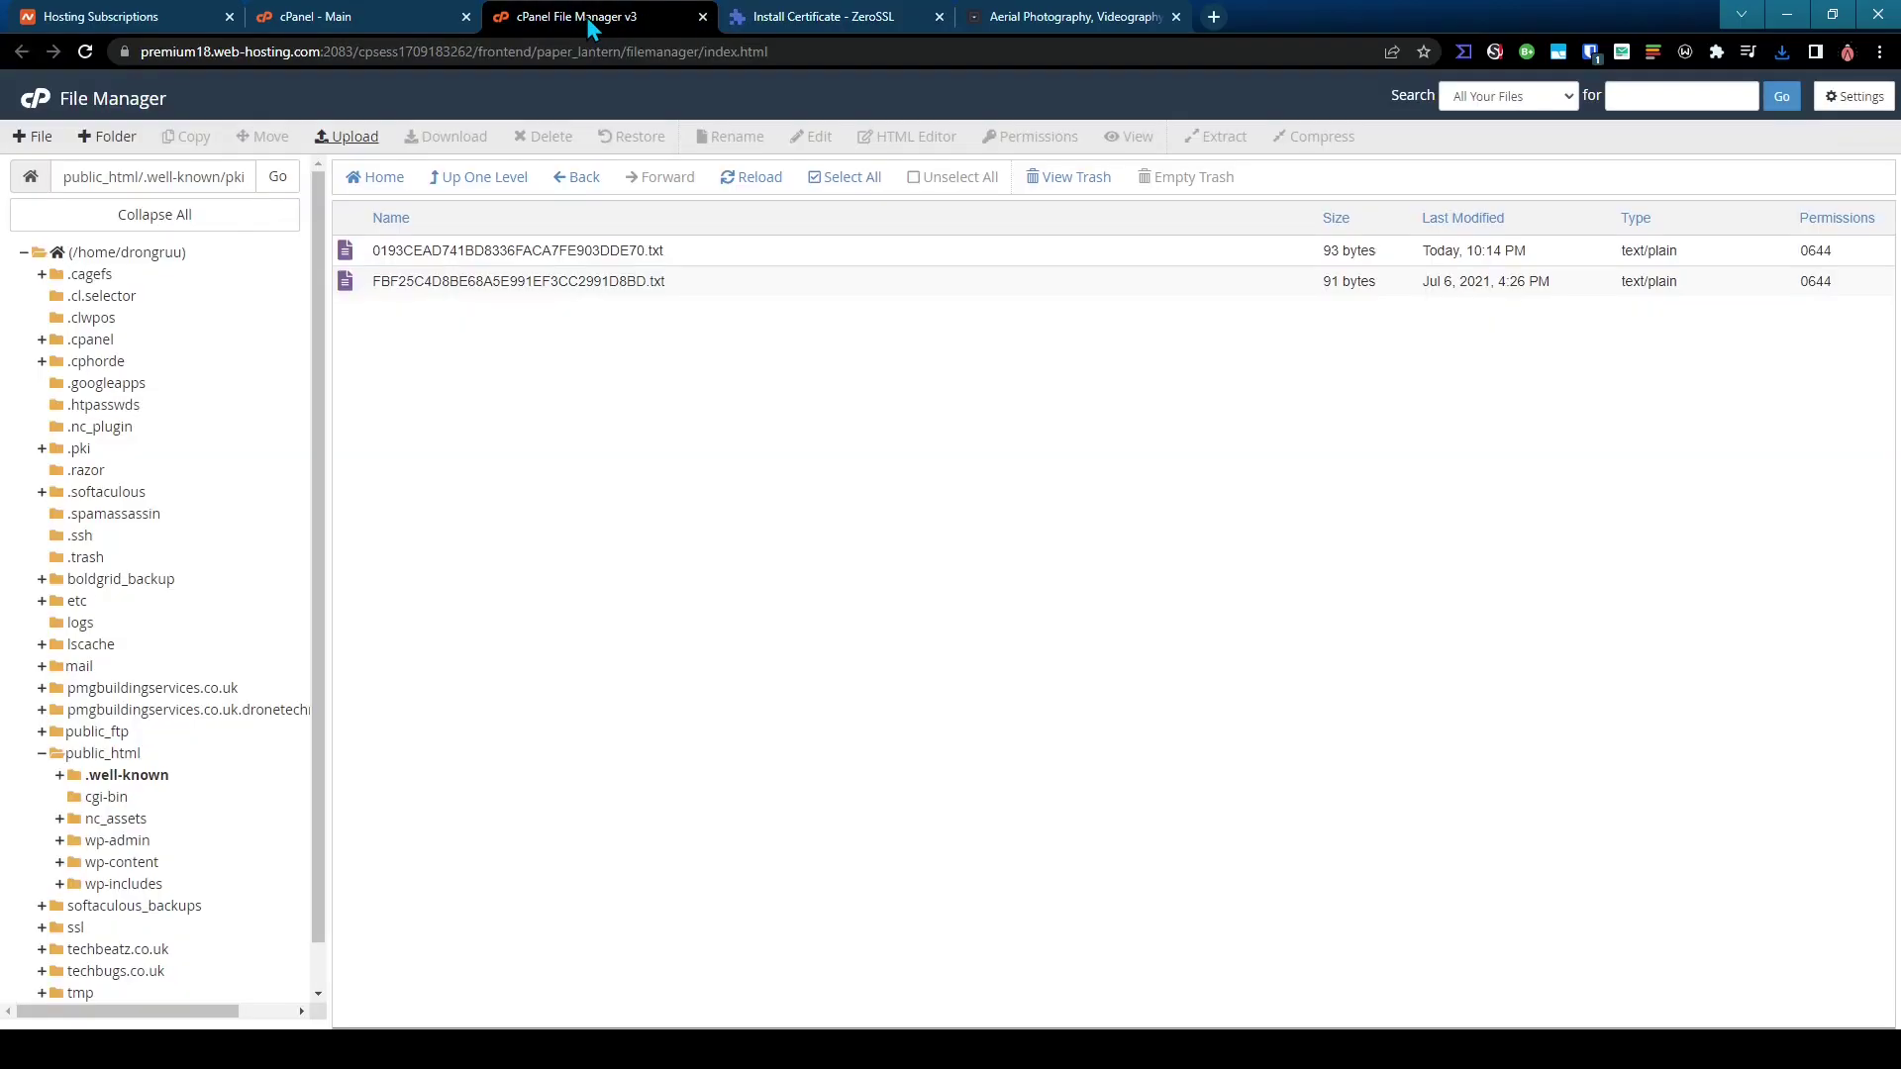
left_click(327, 15)
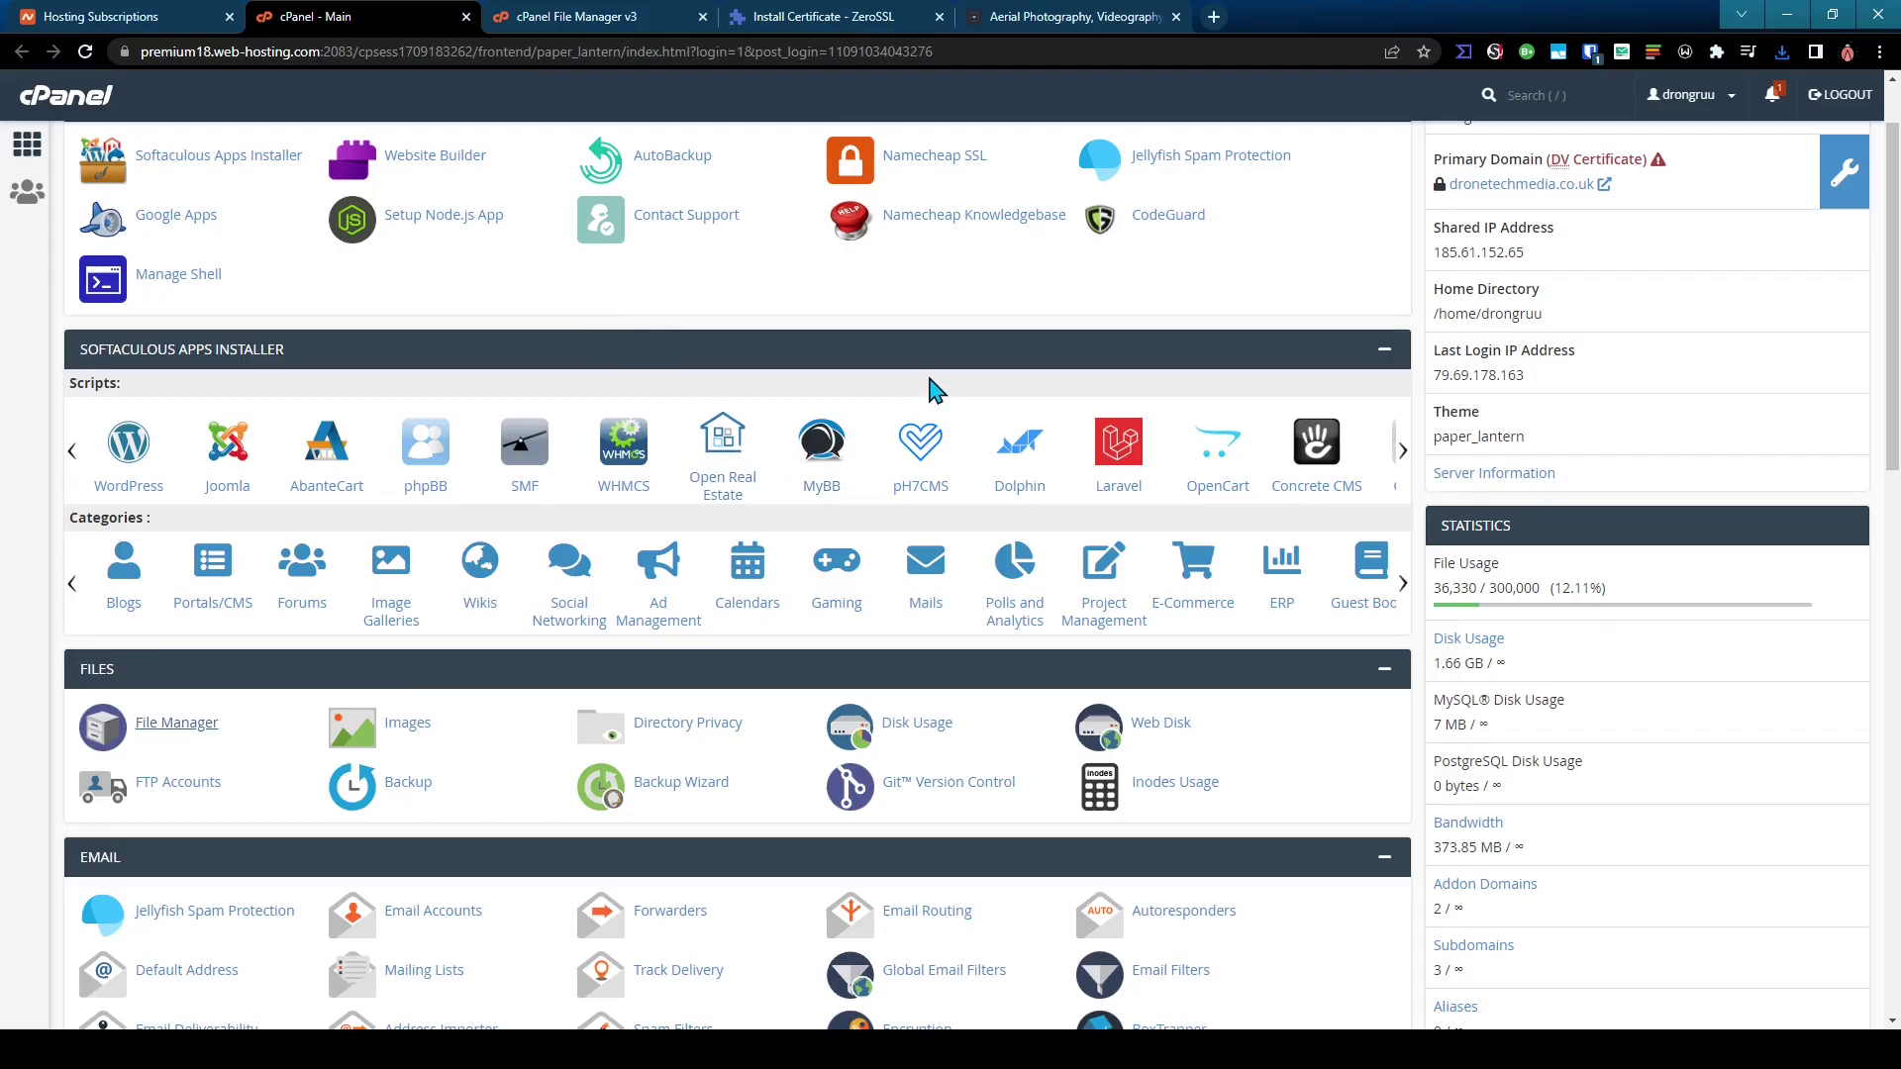
scroll(913, 316, "down", 3)
scroll(730, 396, "down", 5)
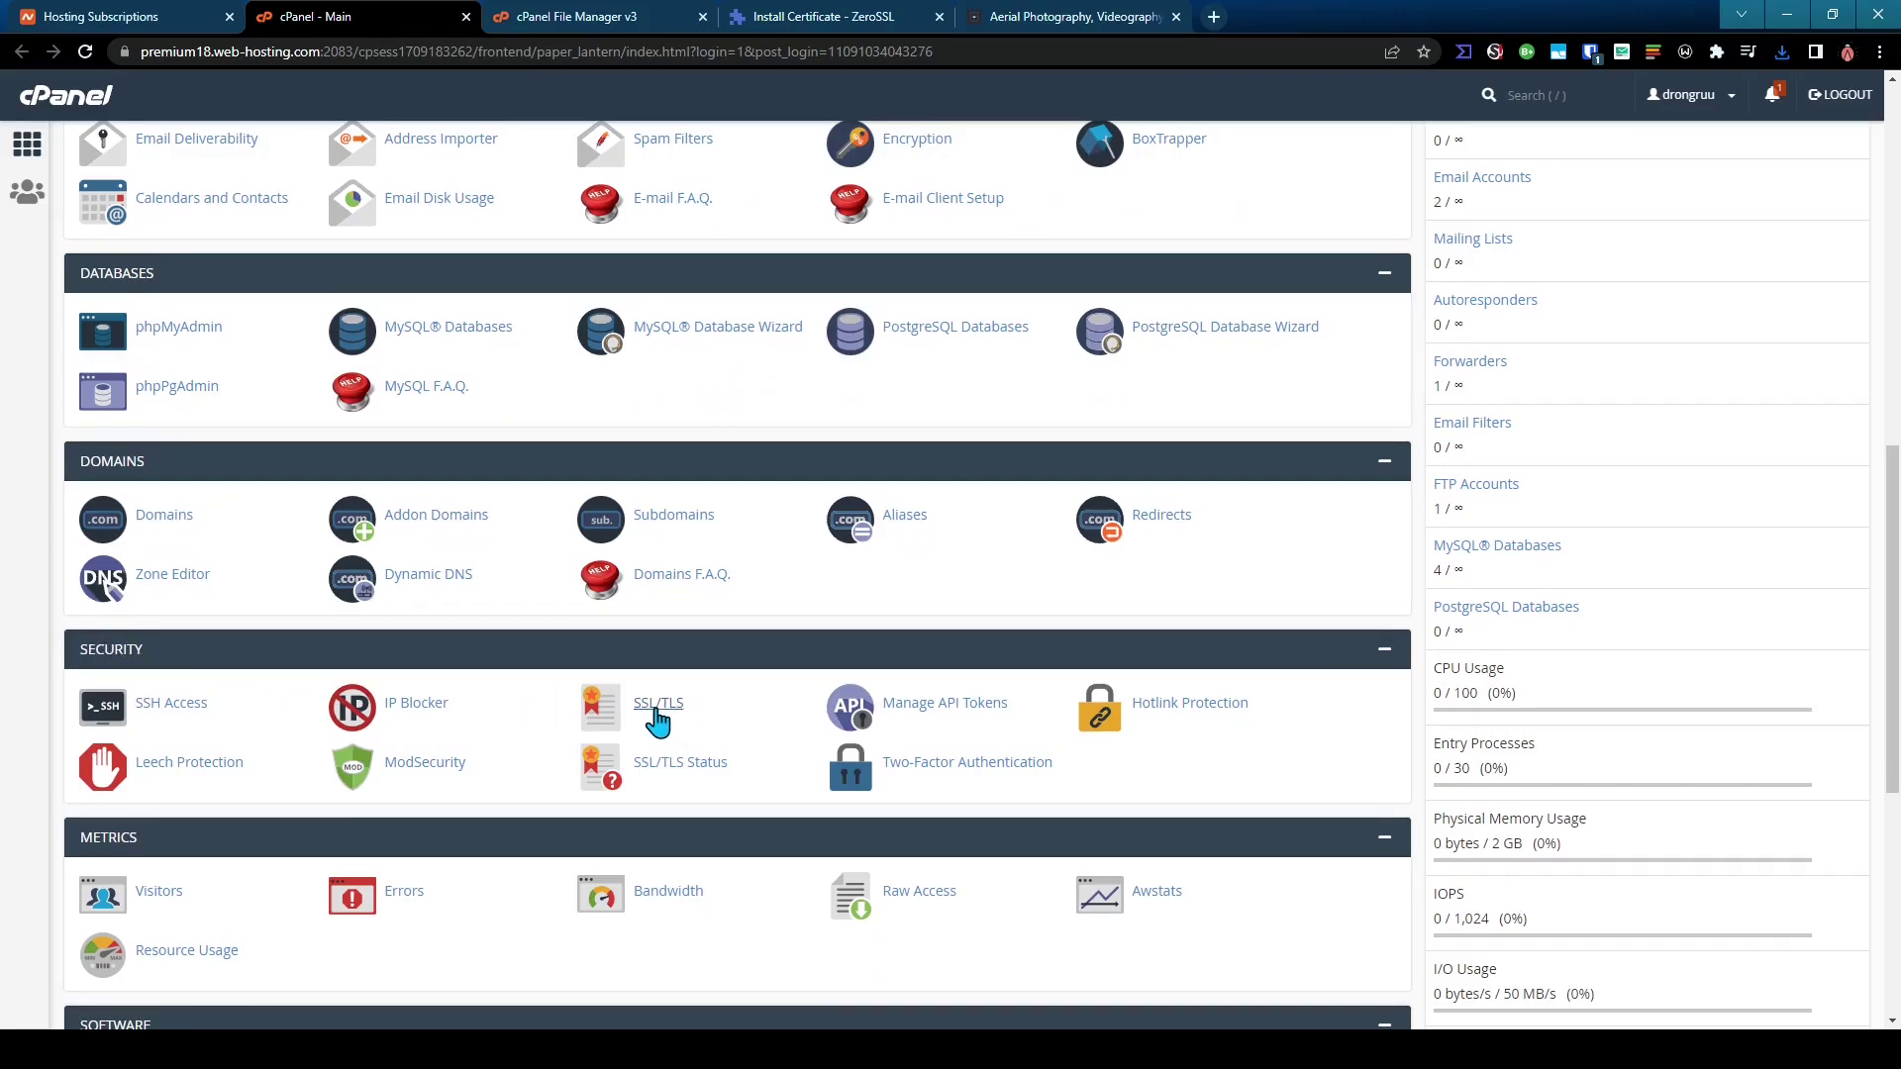
left_click(654, 705)
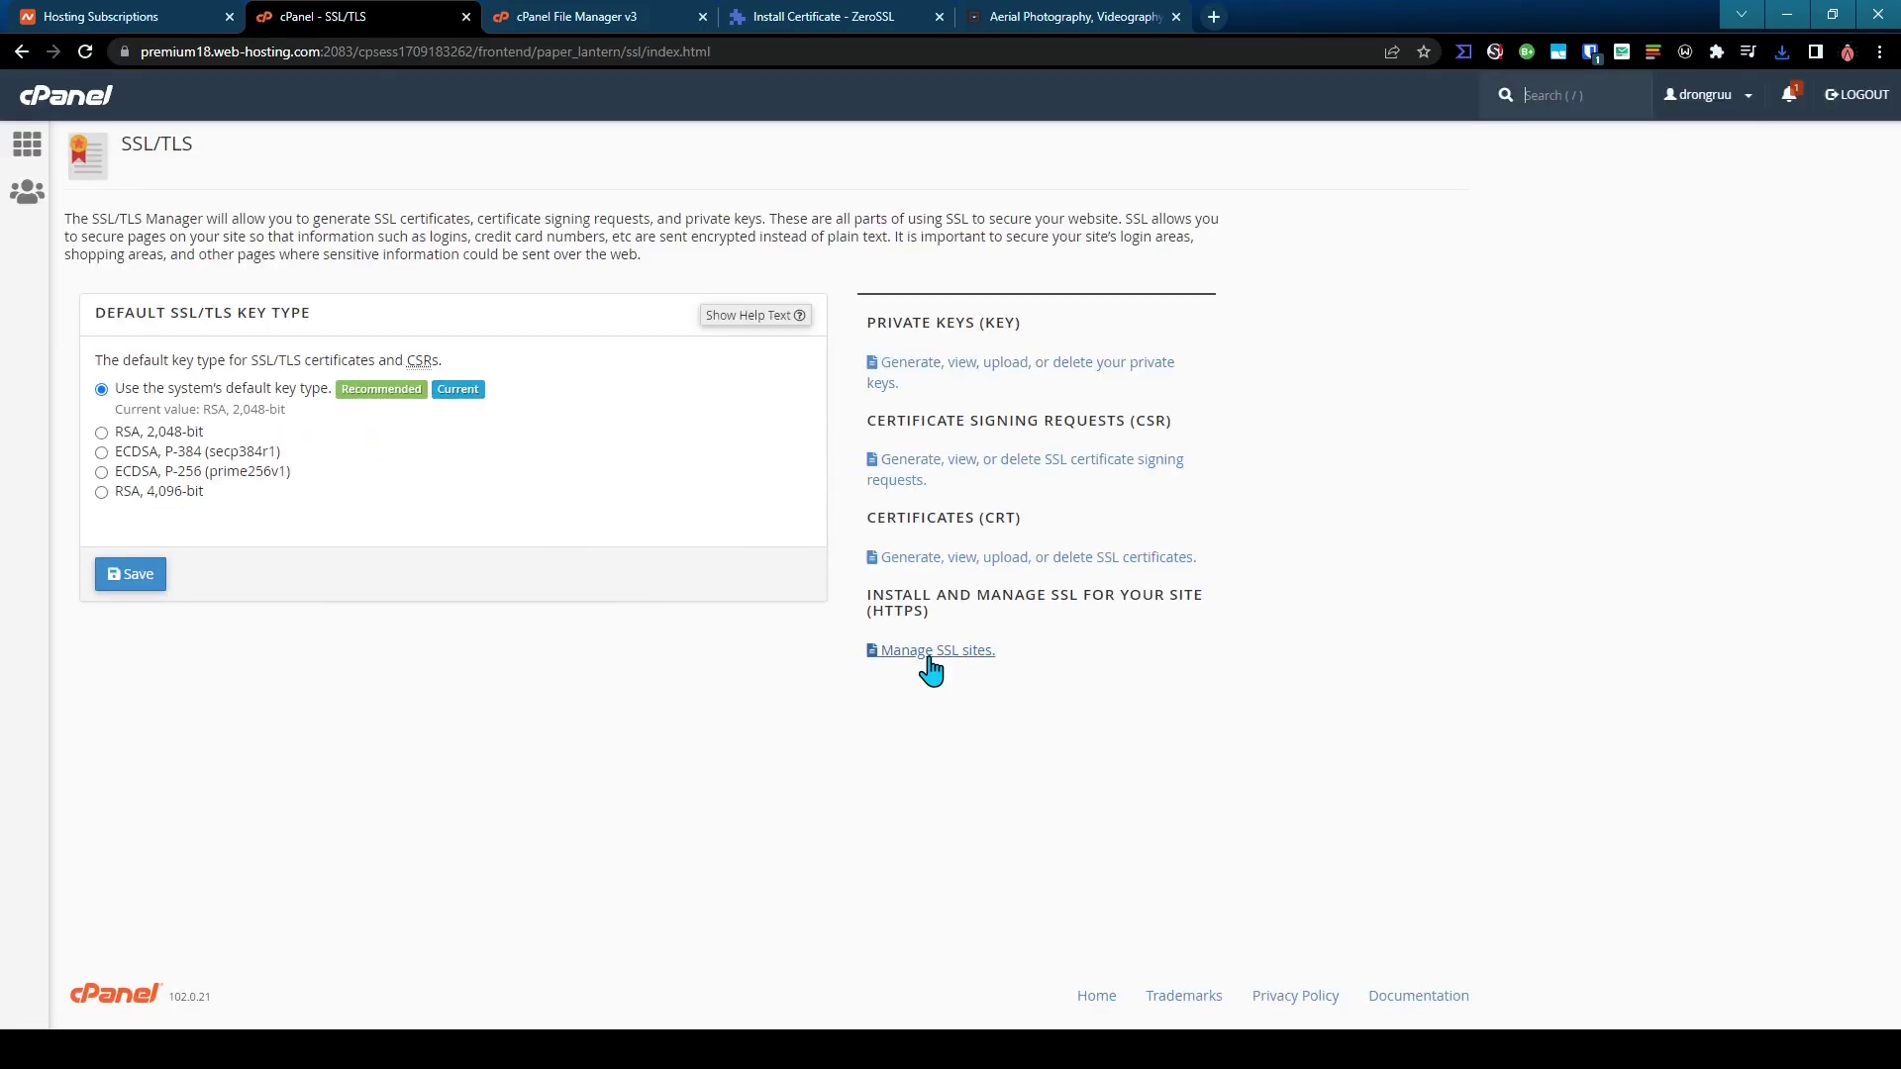
Open Manage SSL sites and choose Update Certificate for dronetechmedia.co.uk
left_click(931, 663)
scroll(925, 501, "down", 3)
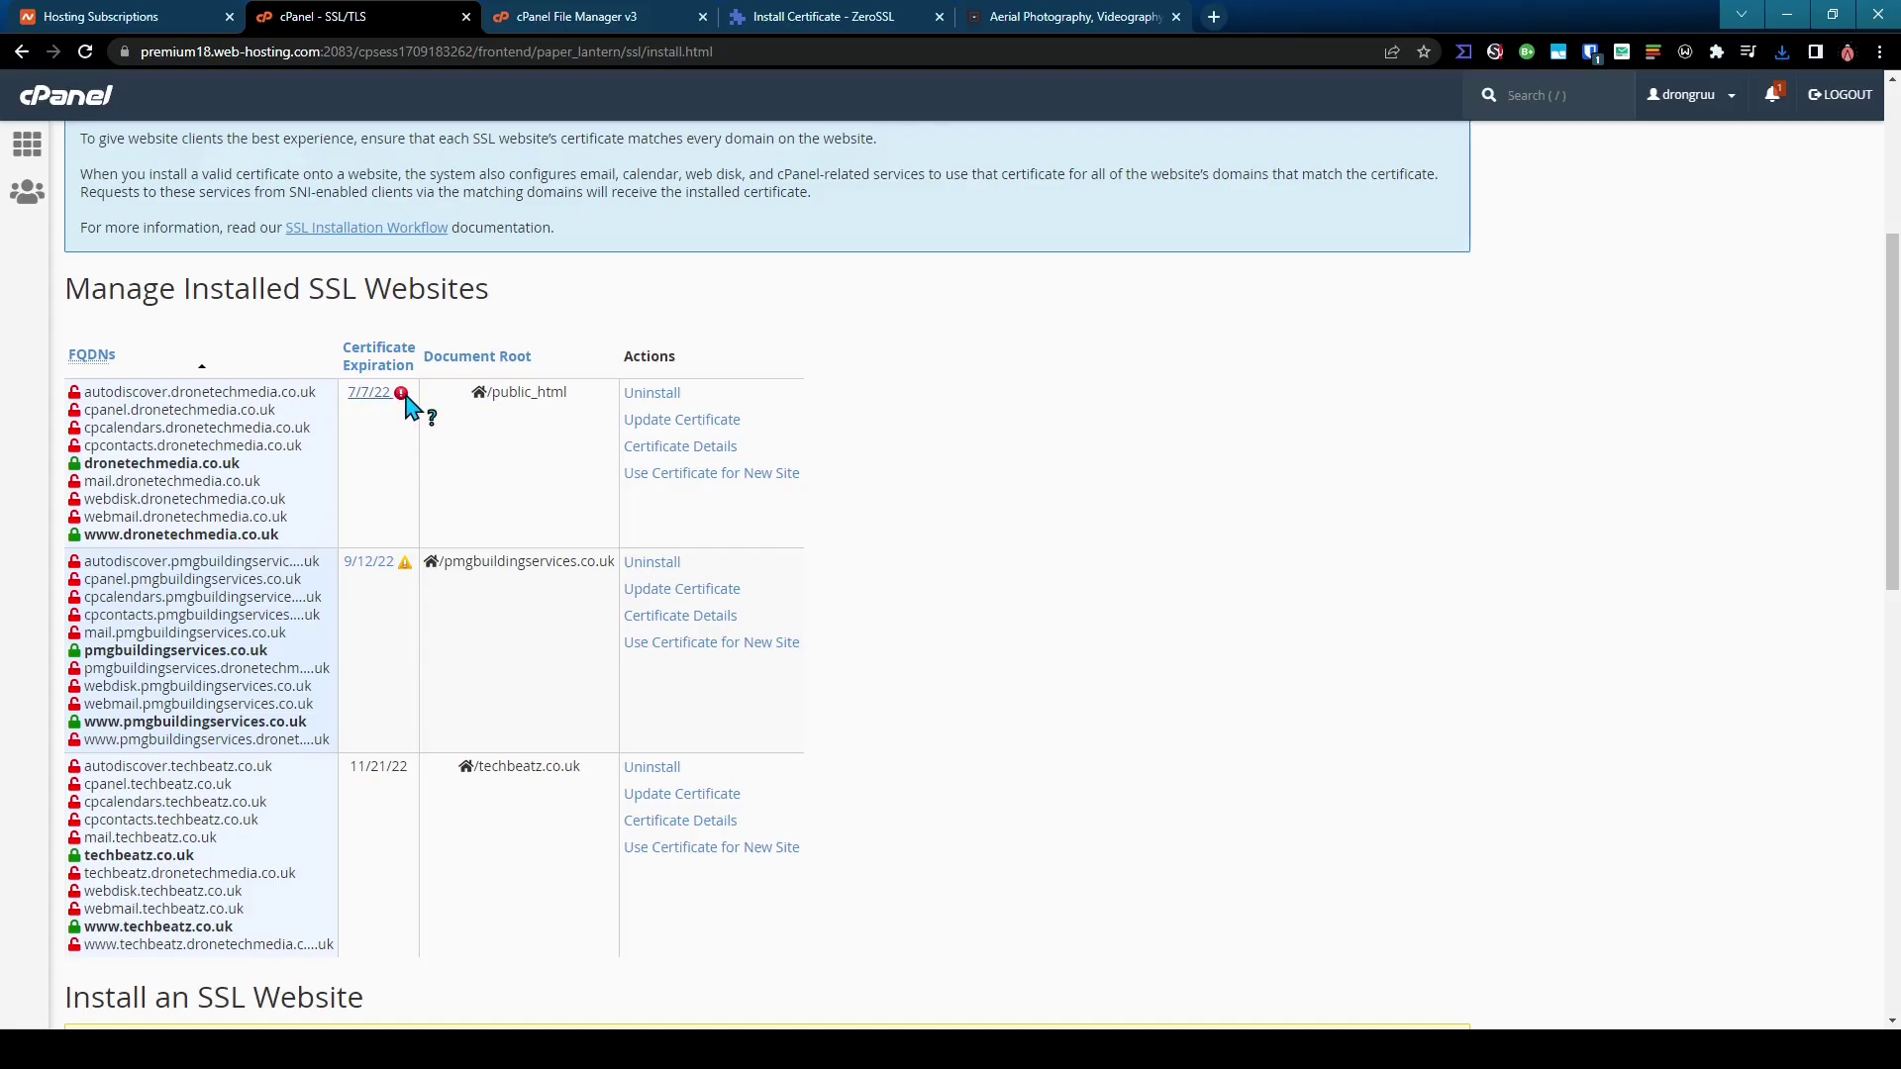
left_click(699, 434)
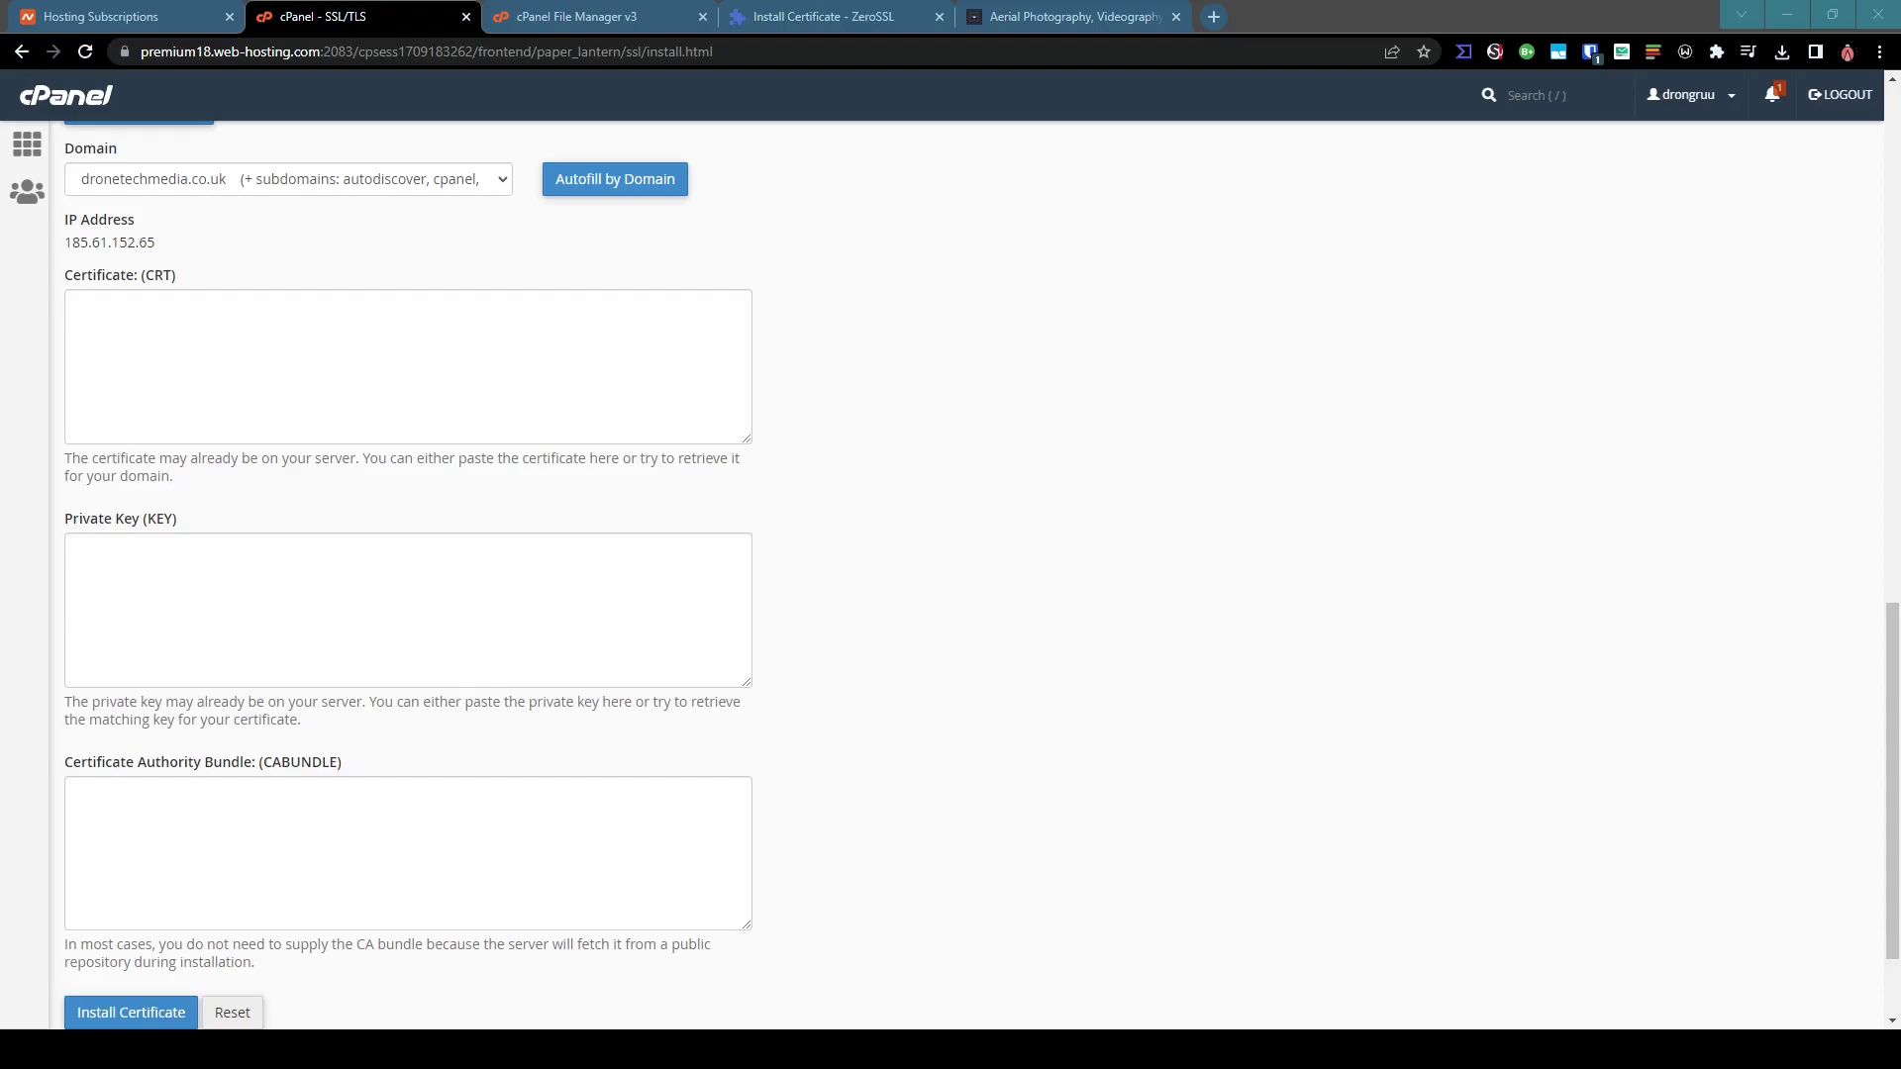
Paste the ZeroSSL certificate into the Certificate (CRT) box, removing the trailing blank line
left_click(373, 365)
key("ctrl+v")
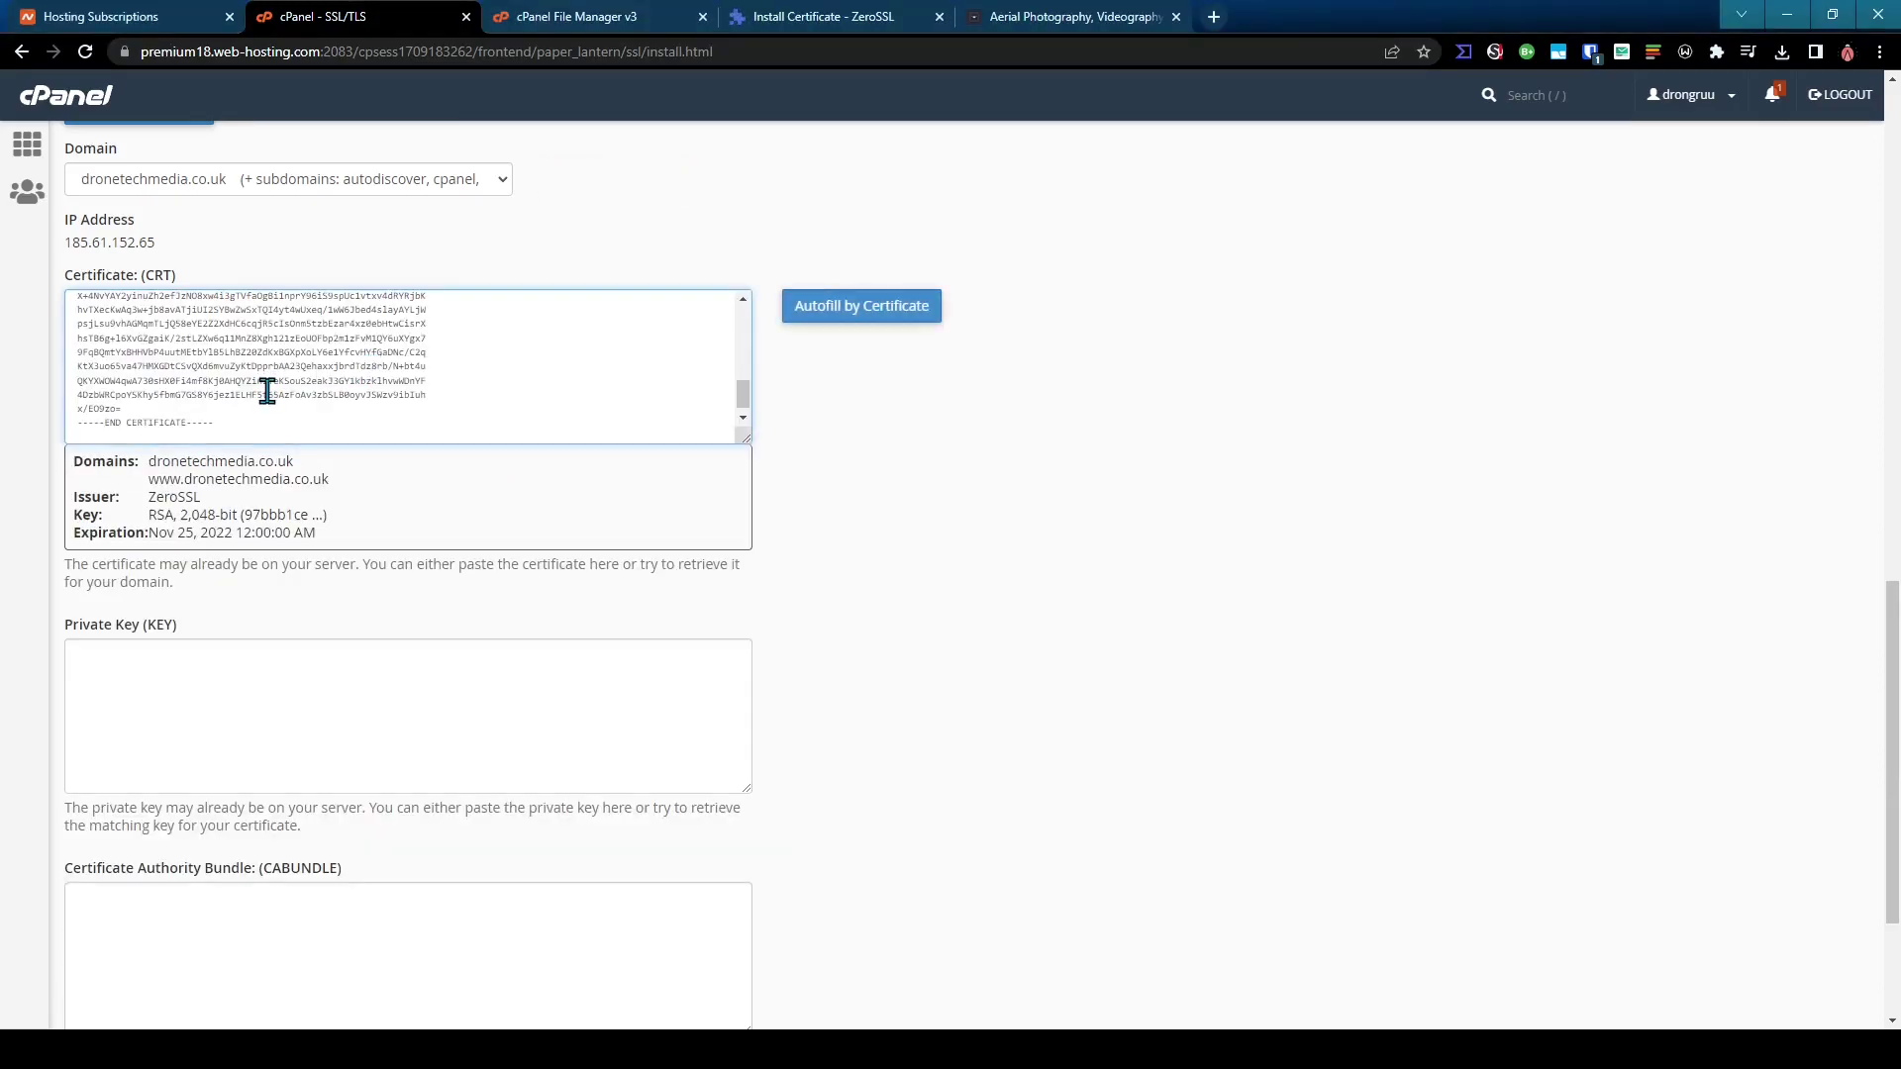
key("BackSpace")
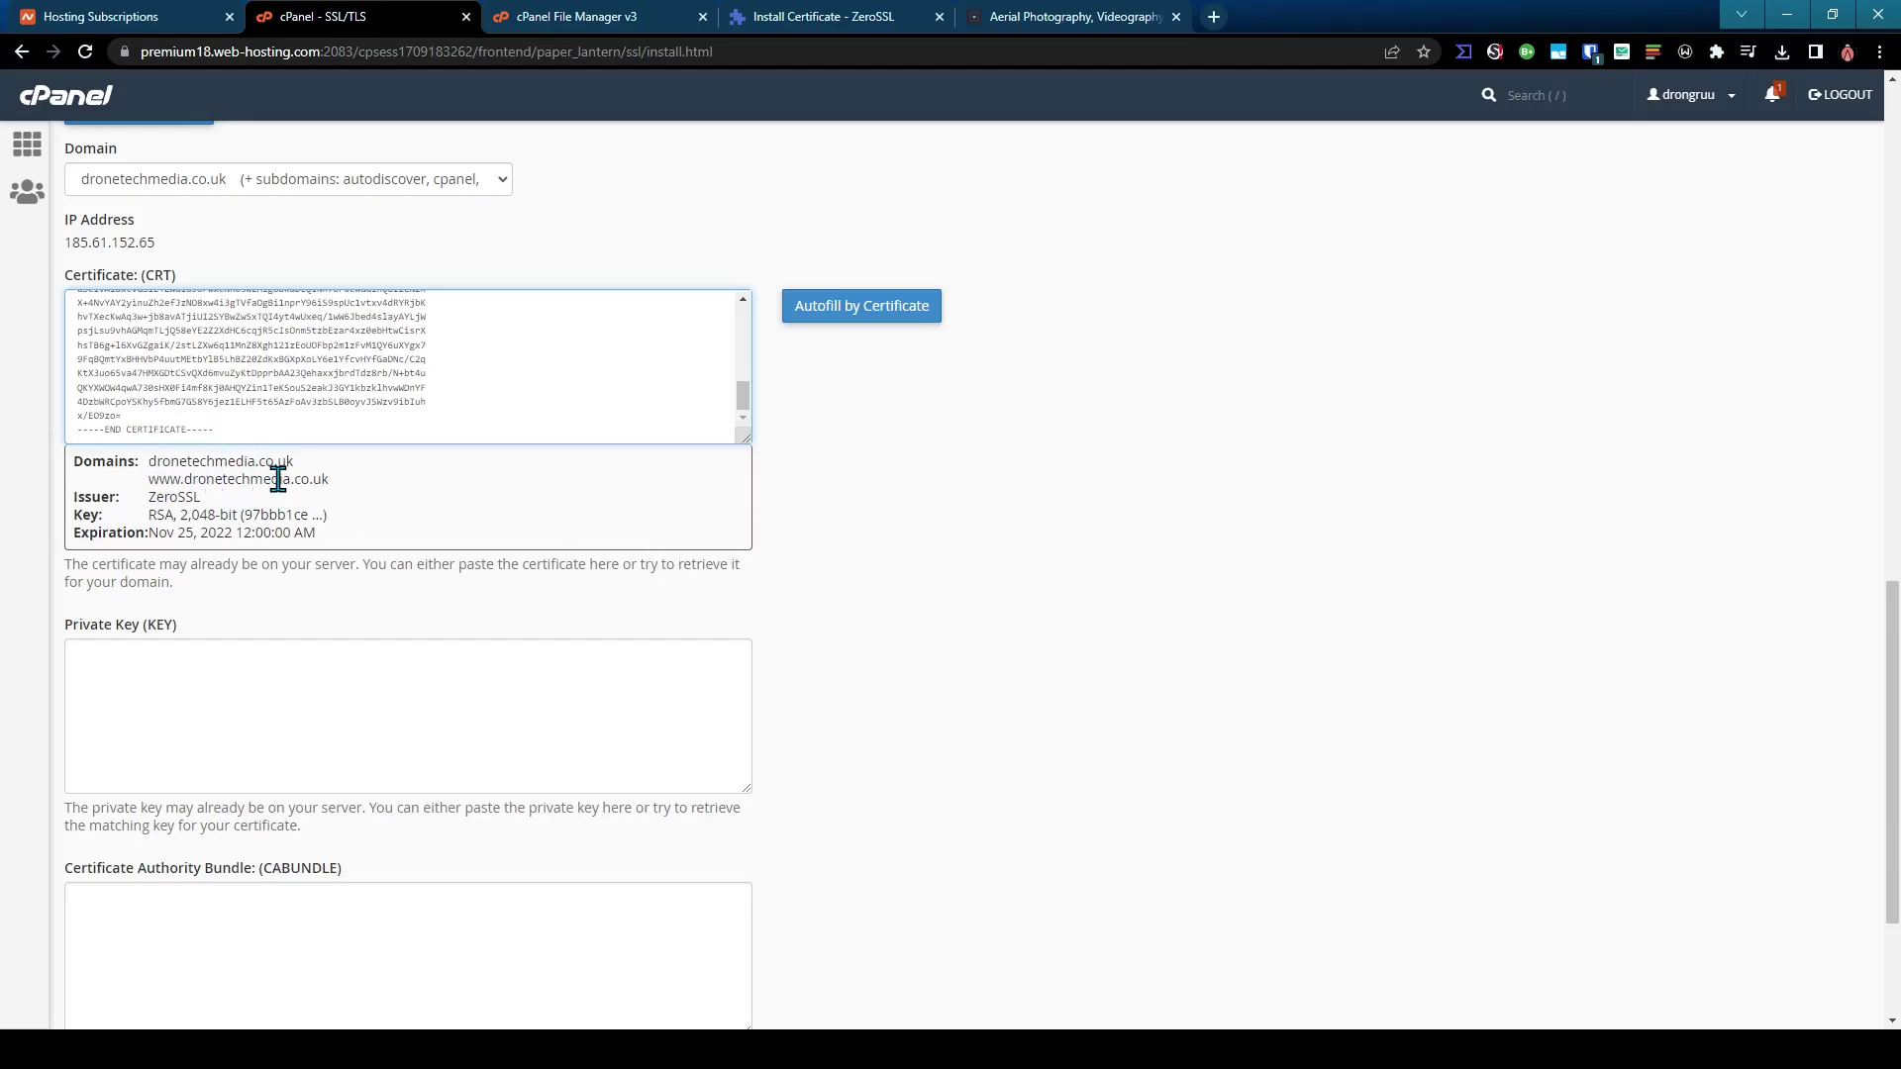
Copy the RSA private key and paste it into the Private Key (KEY) box
left_click(278, 688)
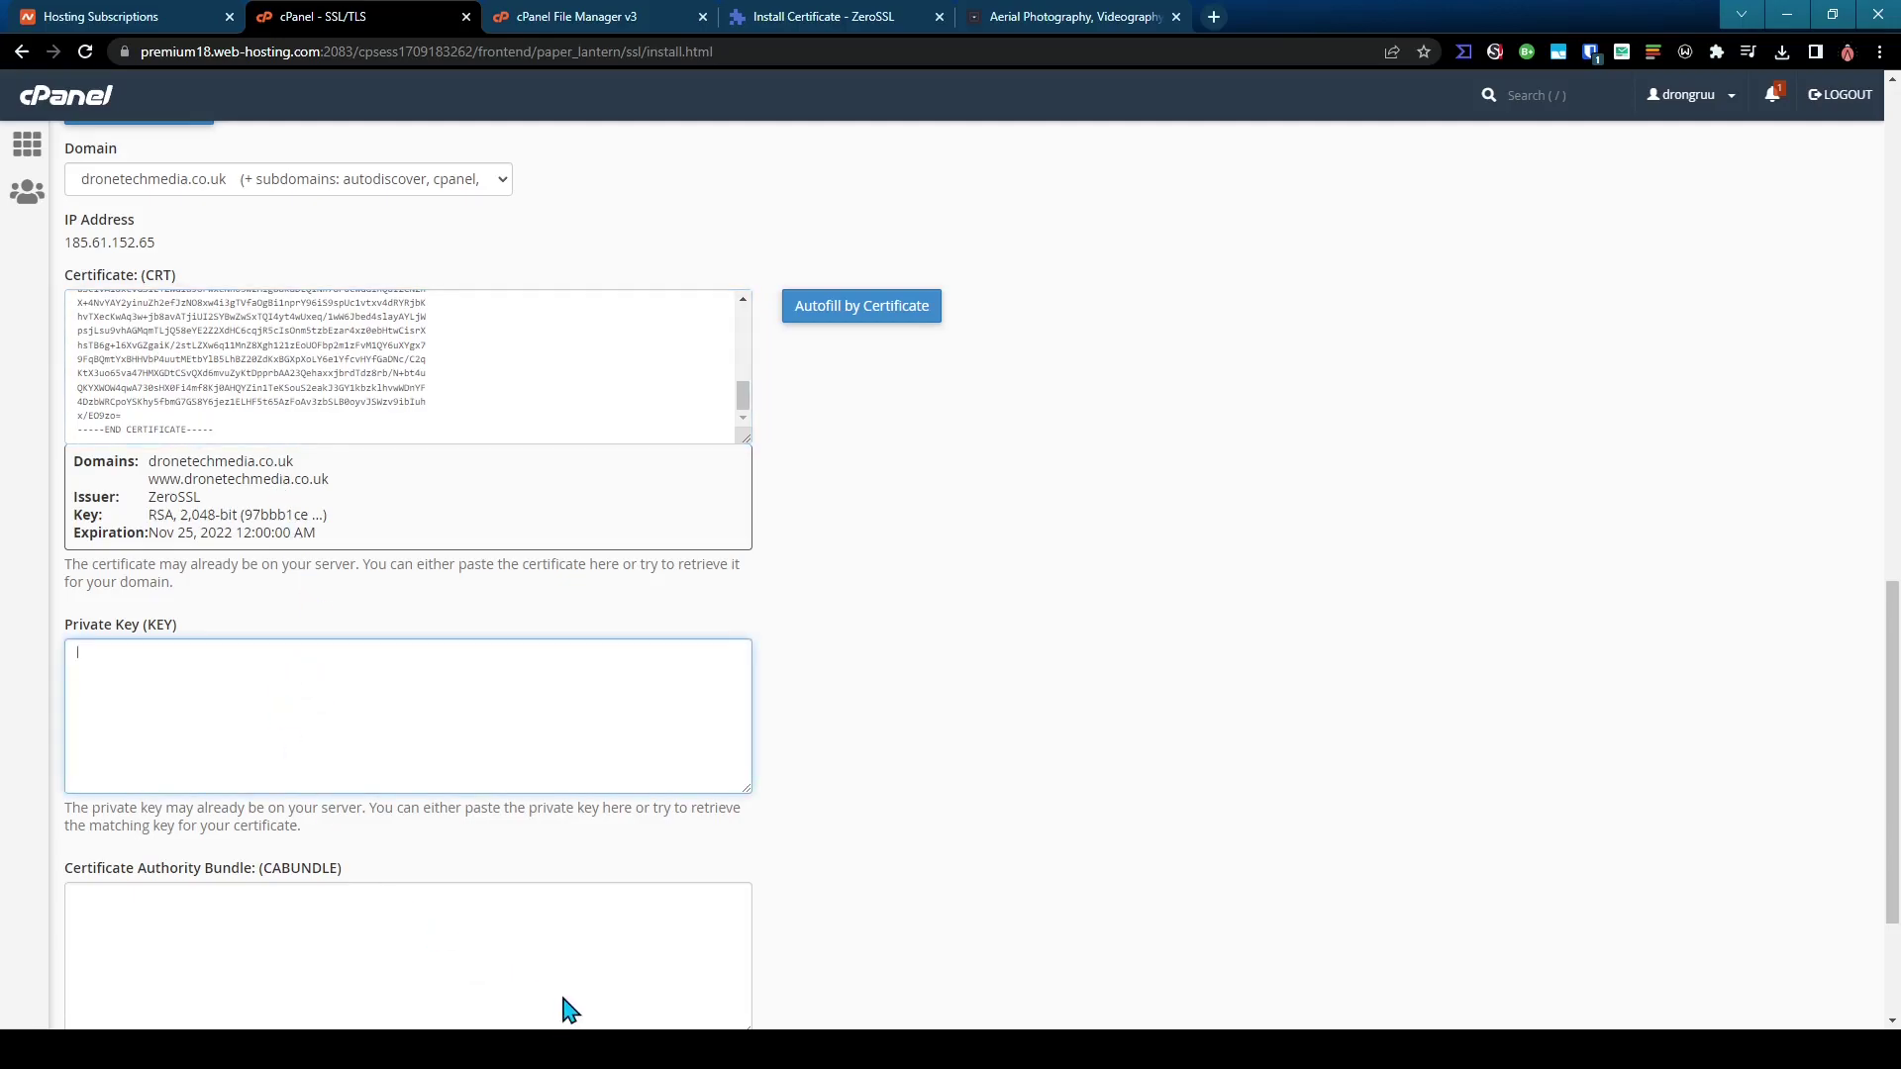
left_click(564, 1048)
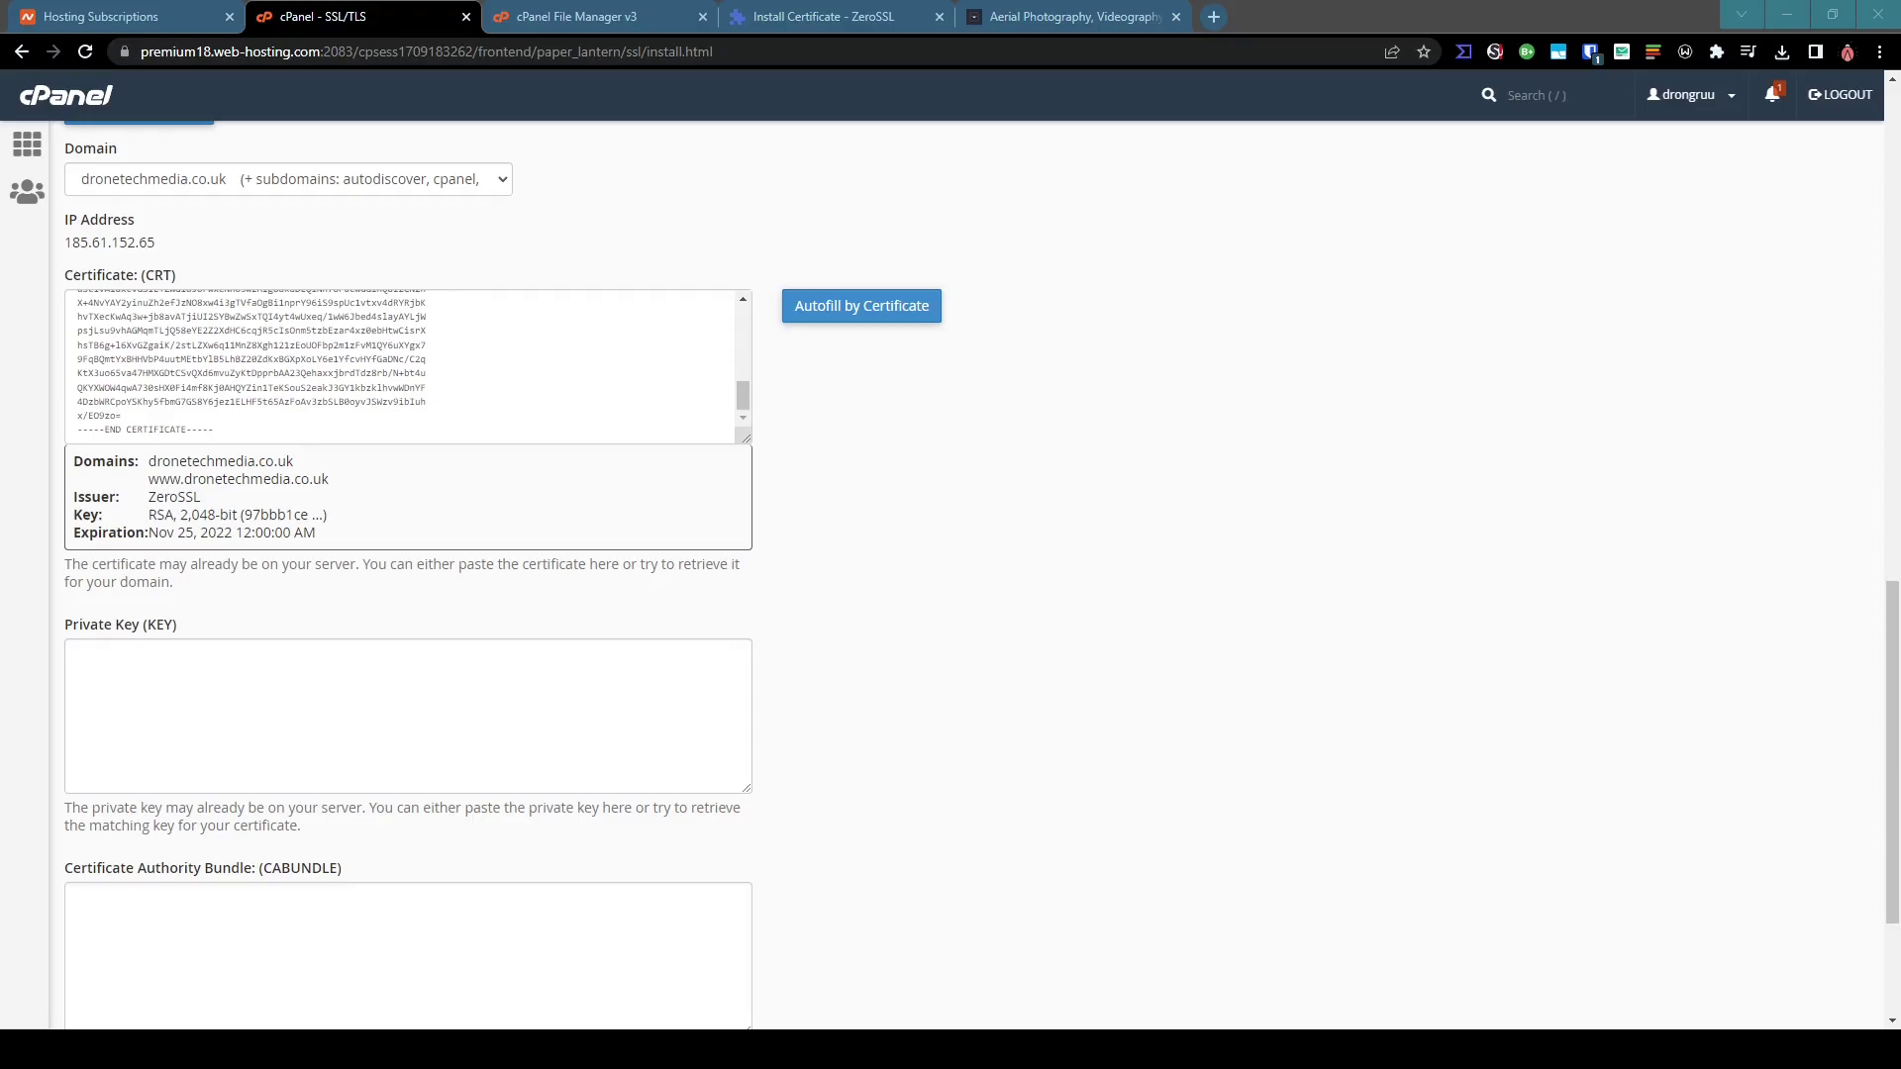
left_click(384, 680)
key("ctrl+v")
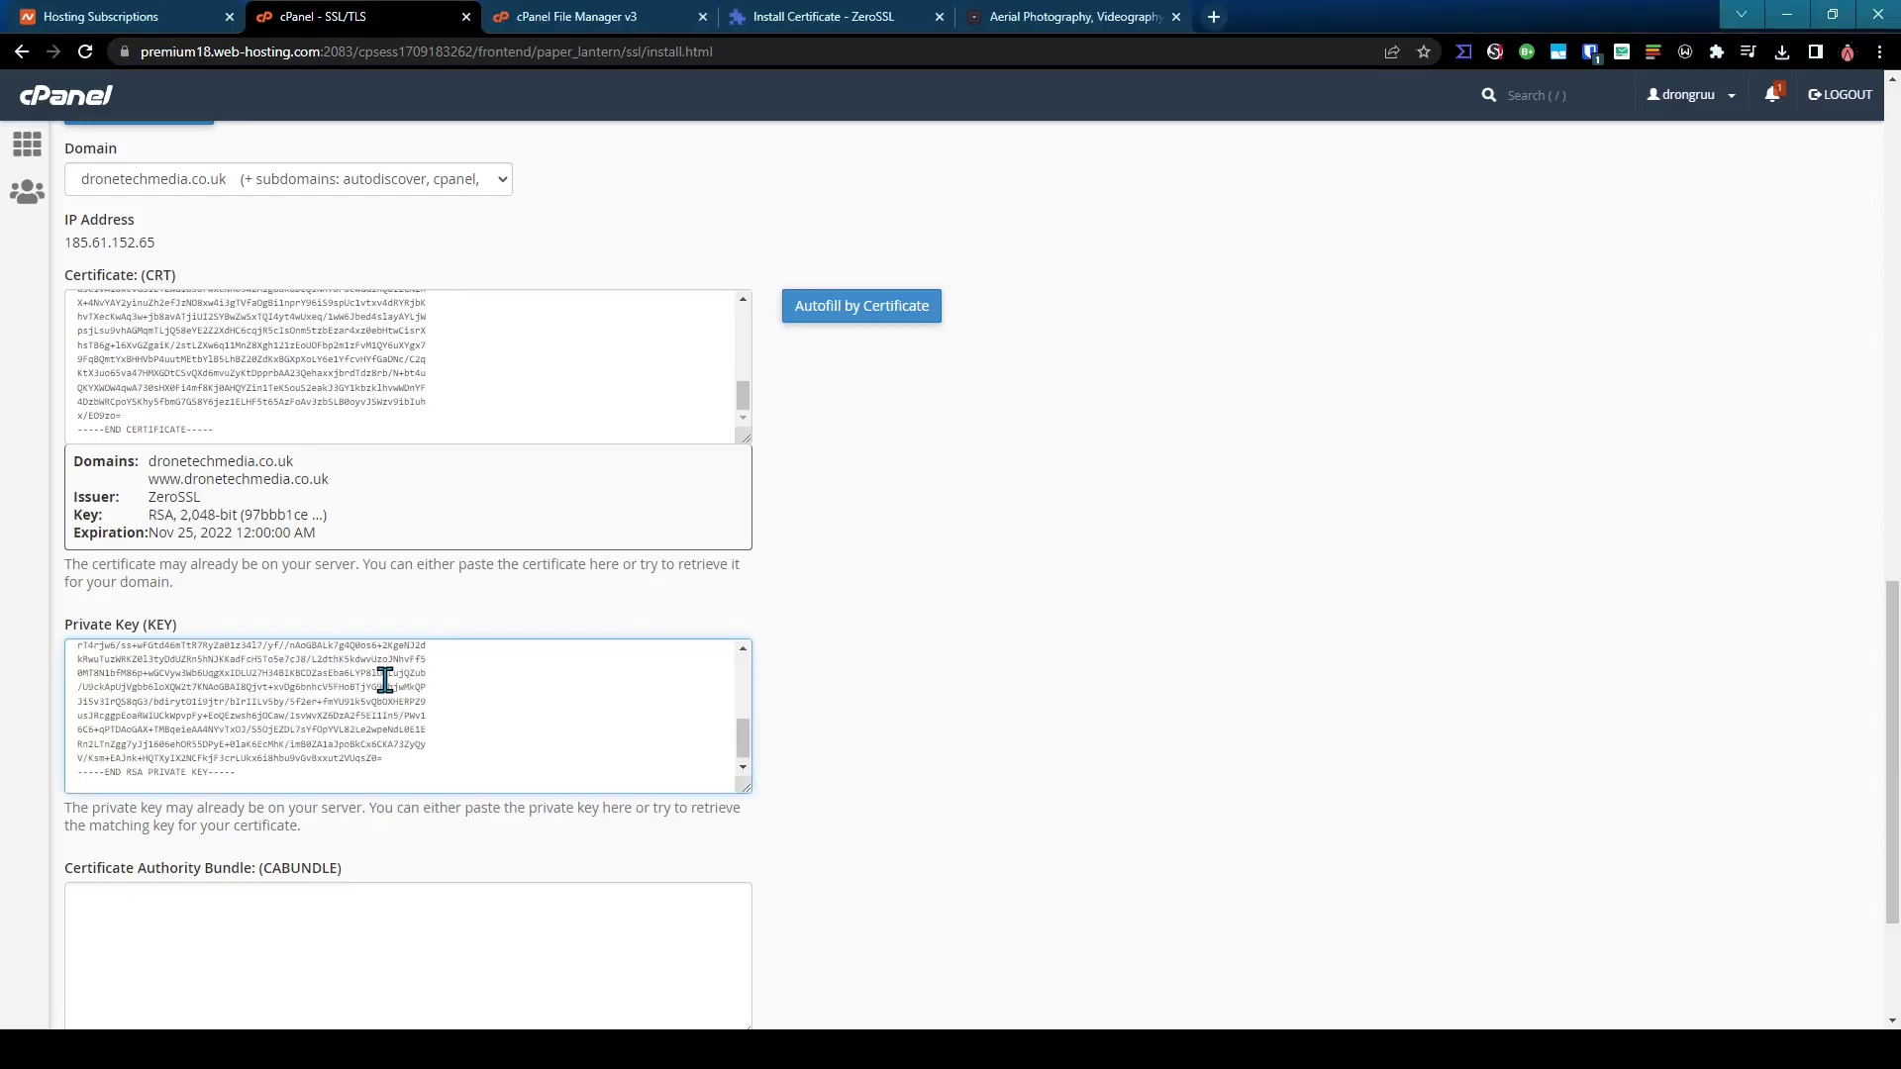
scroll(498, 730, "down", 2)
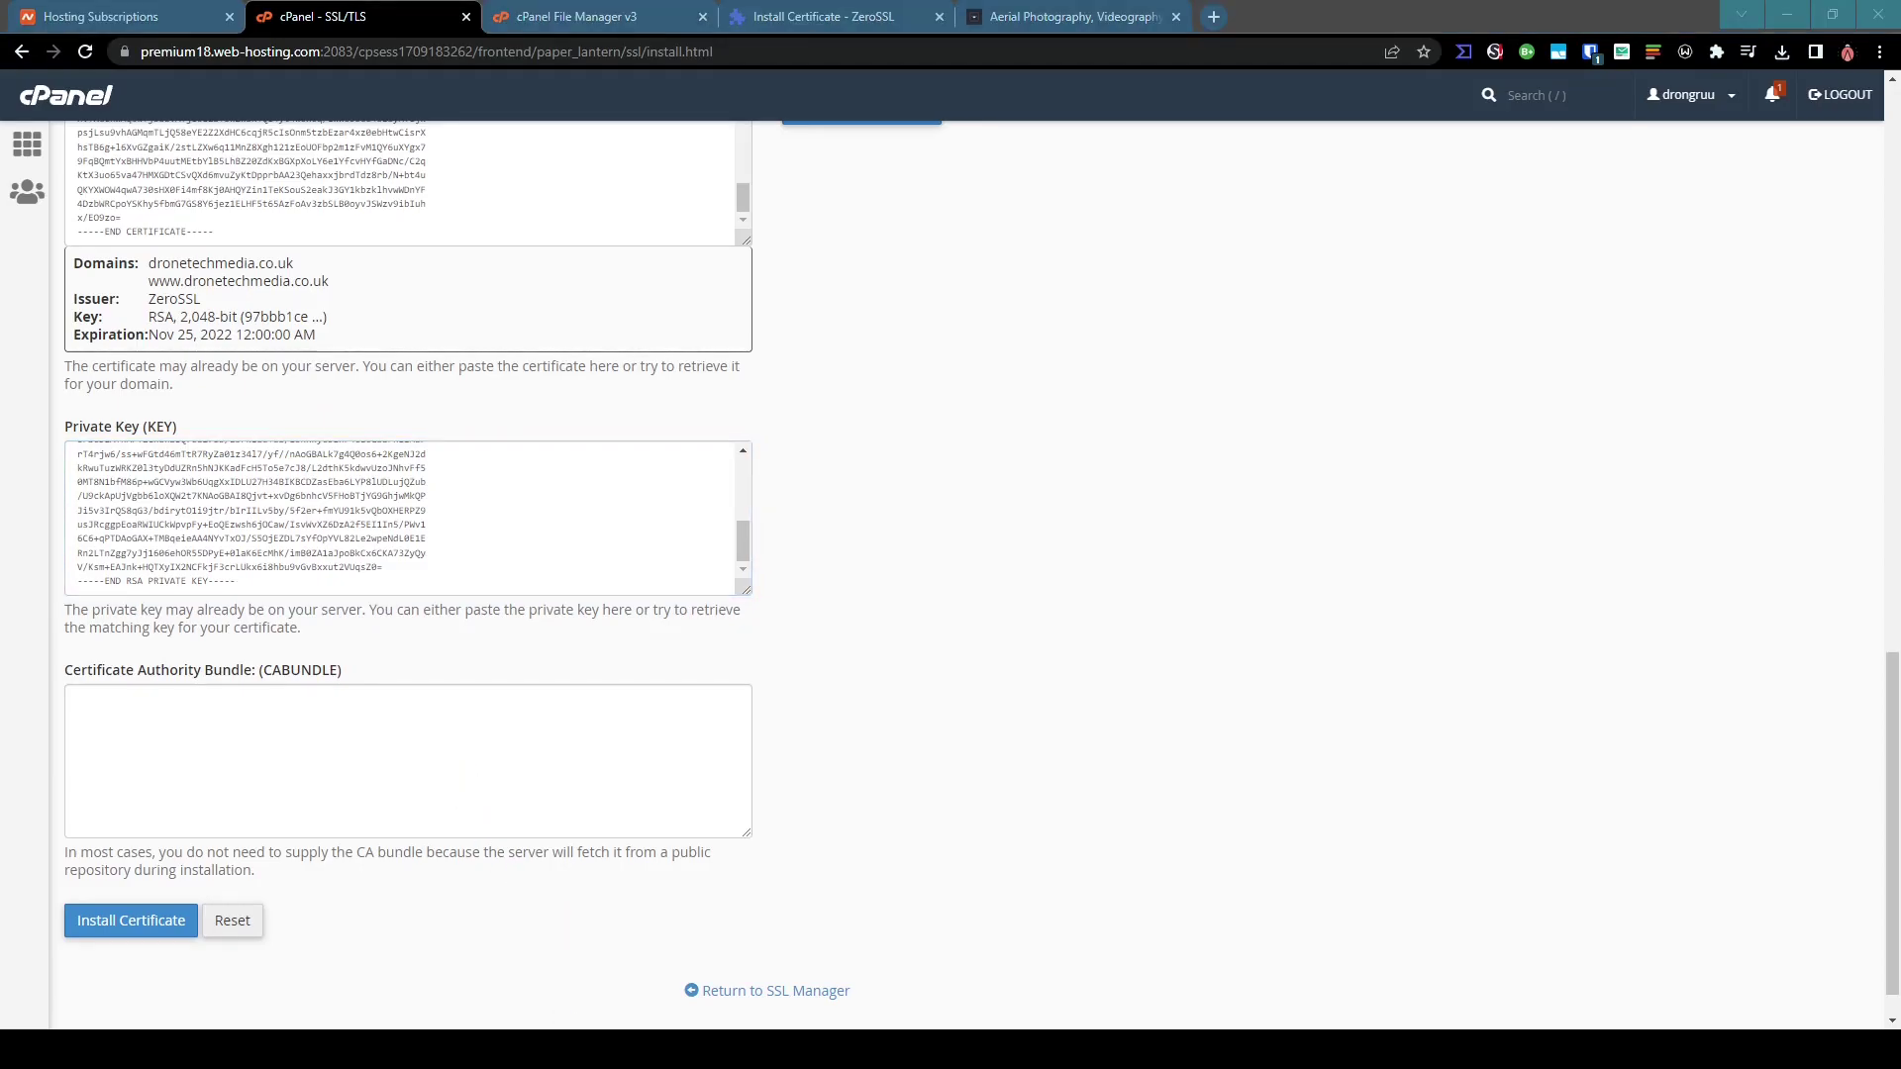
Paste the CA bundle into CABUNDLE and install the certificate on dronetechmedia.co.uk
left_click(306, 730)
key("ctrl+v")
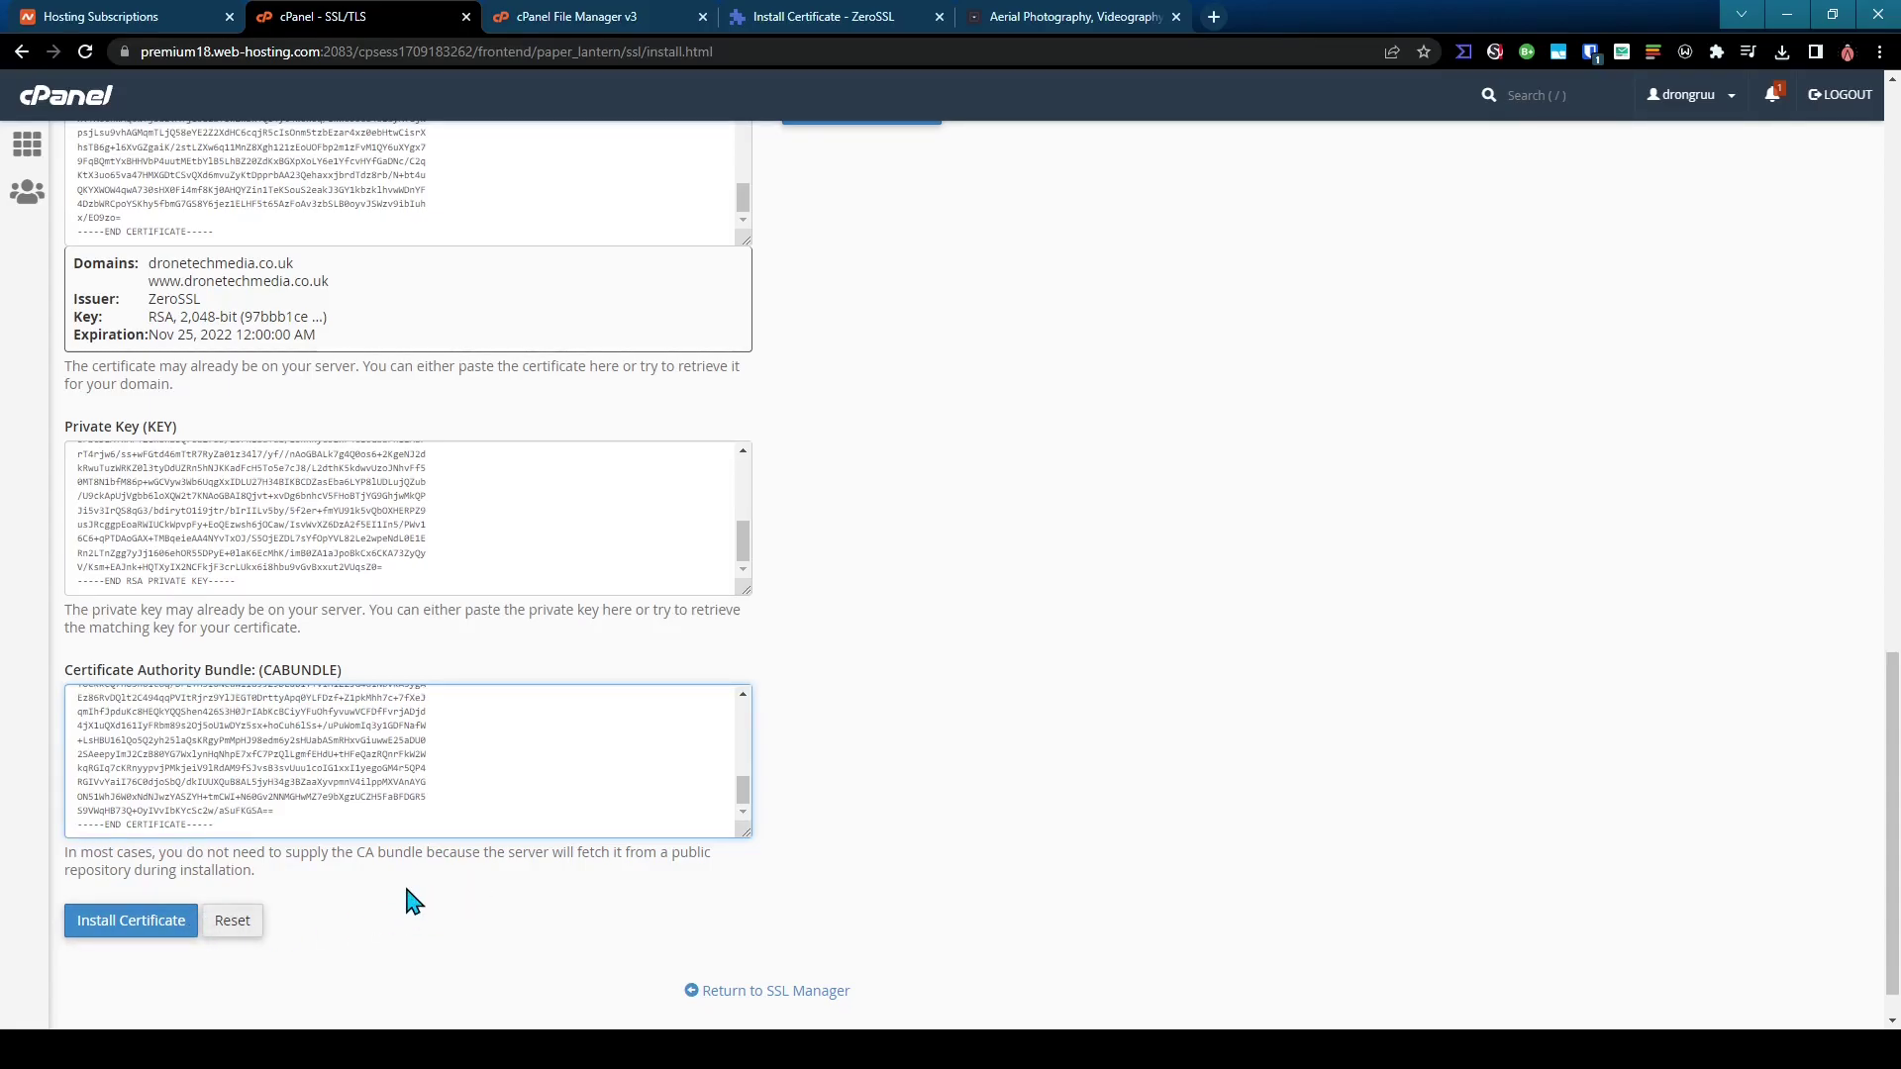
left_click(146, 934)
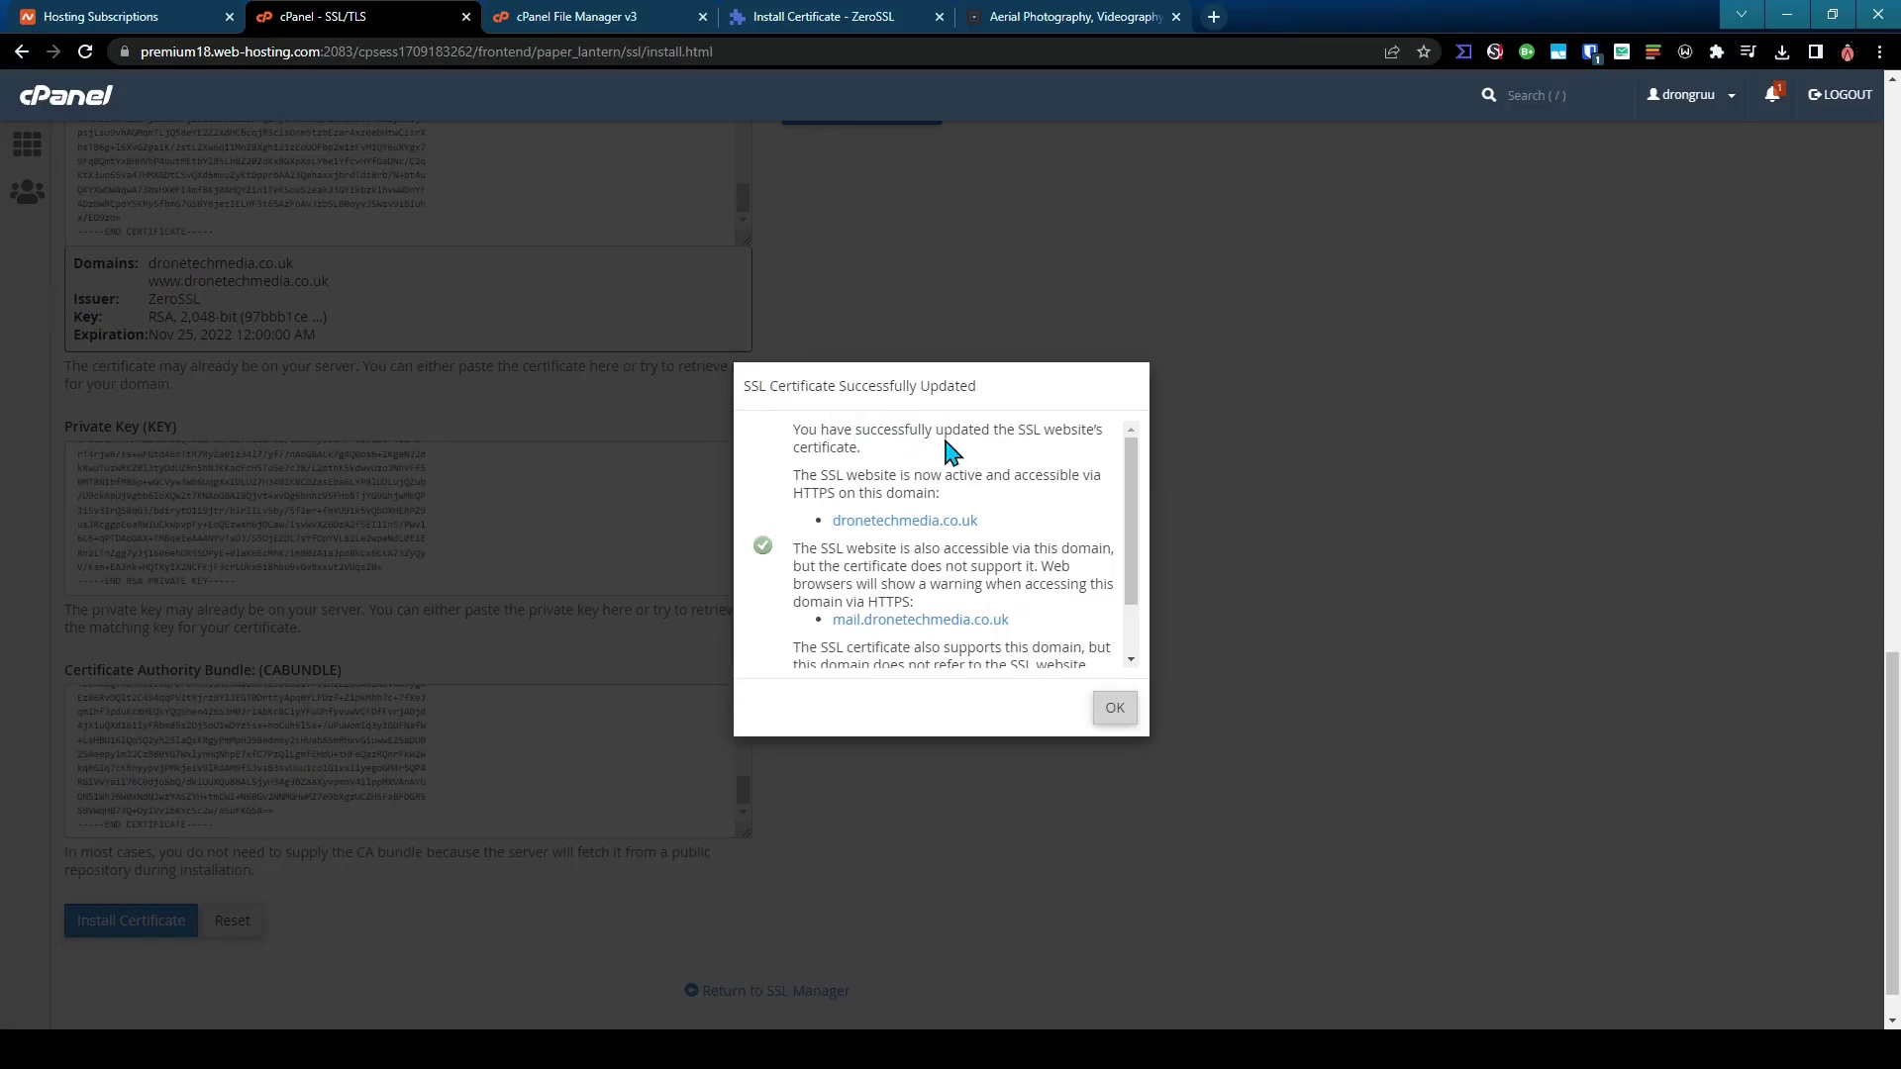
Dismiss the SSL Certificate Successfully Updated message to see the installed sites list
left_click(1113, 710)
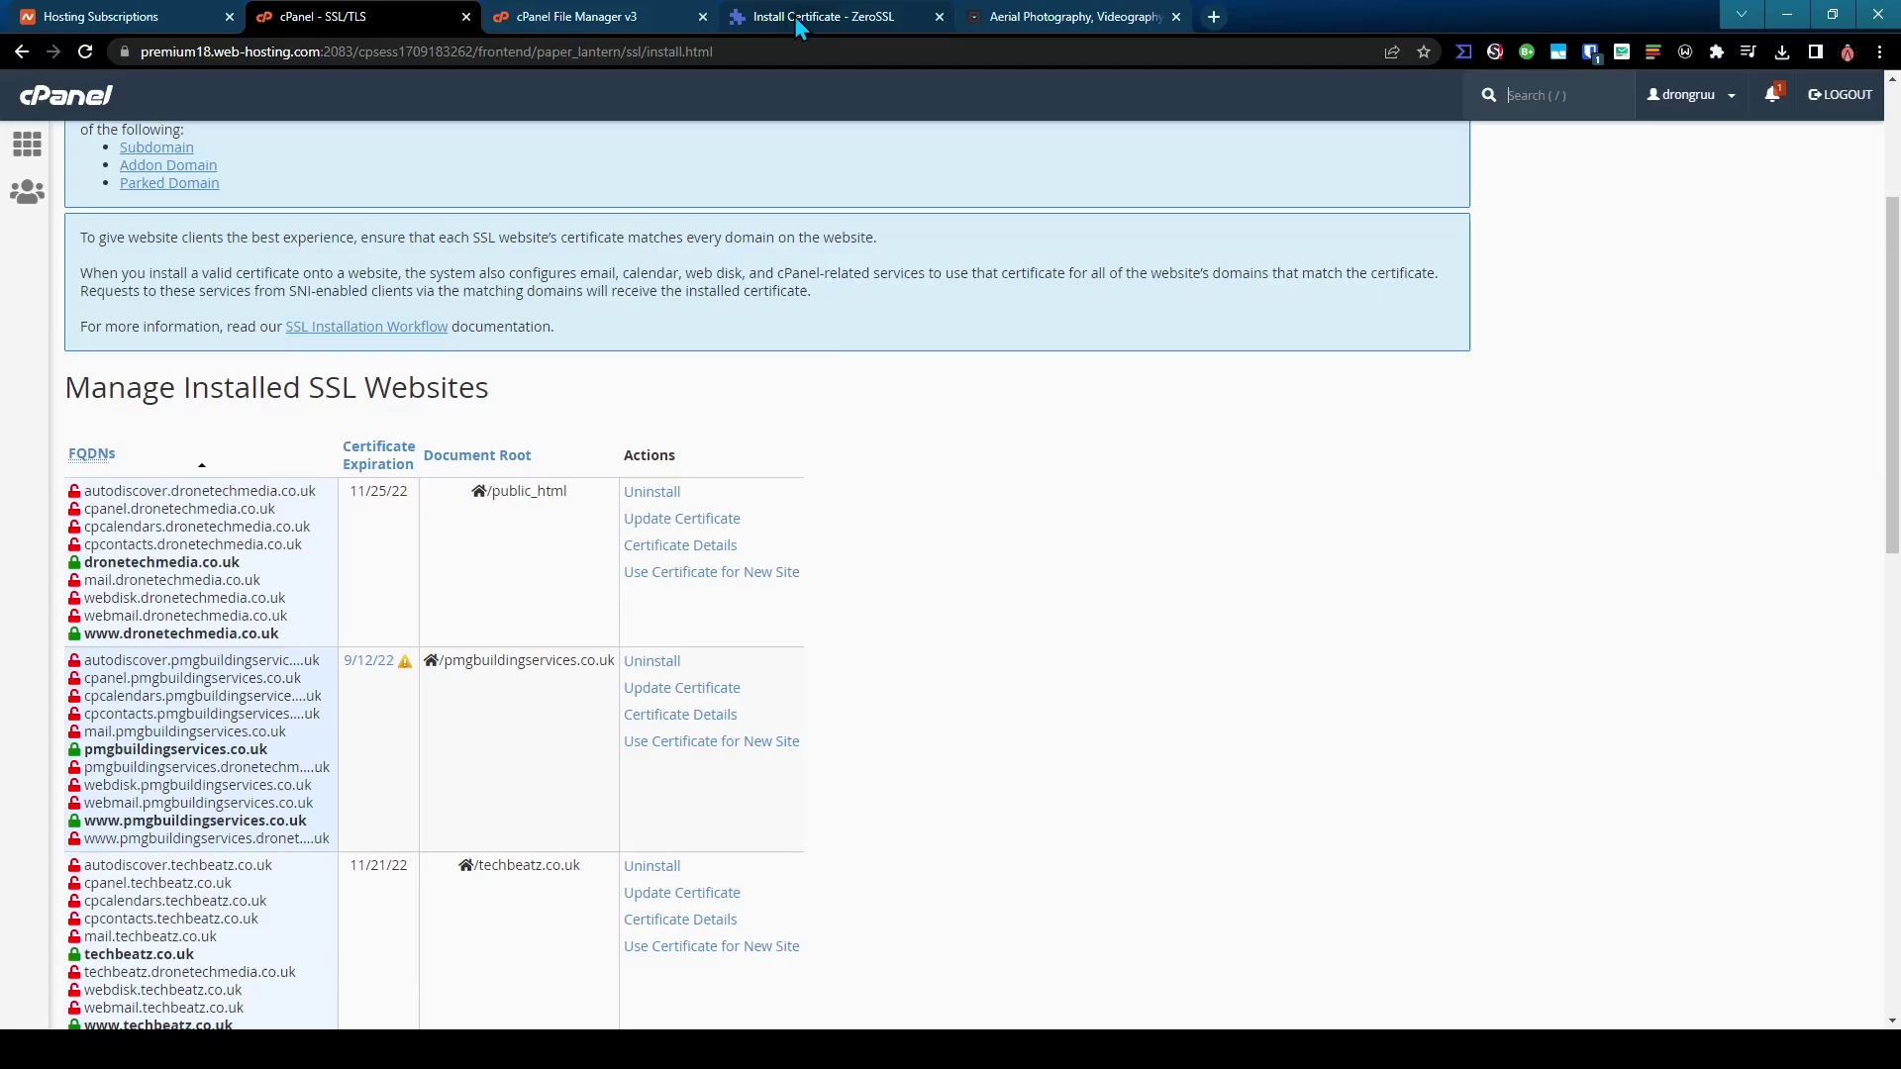
left_click(1056, 18)
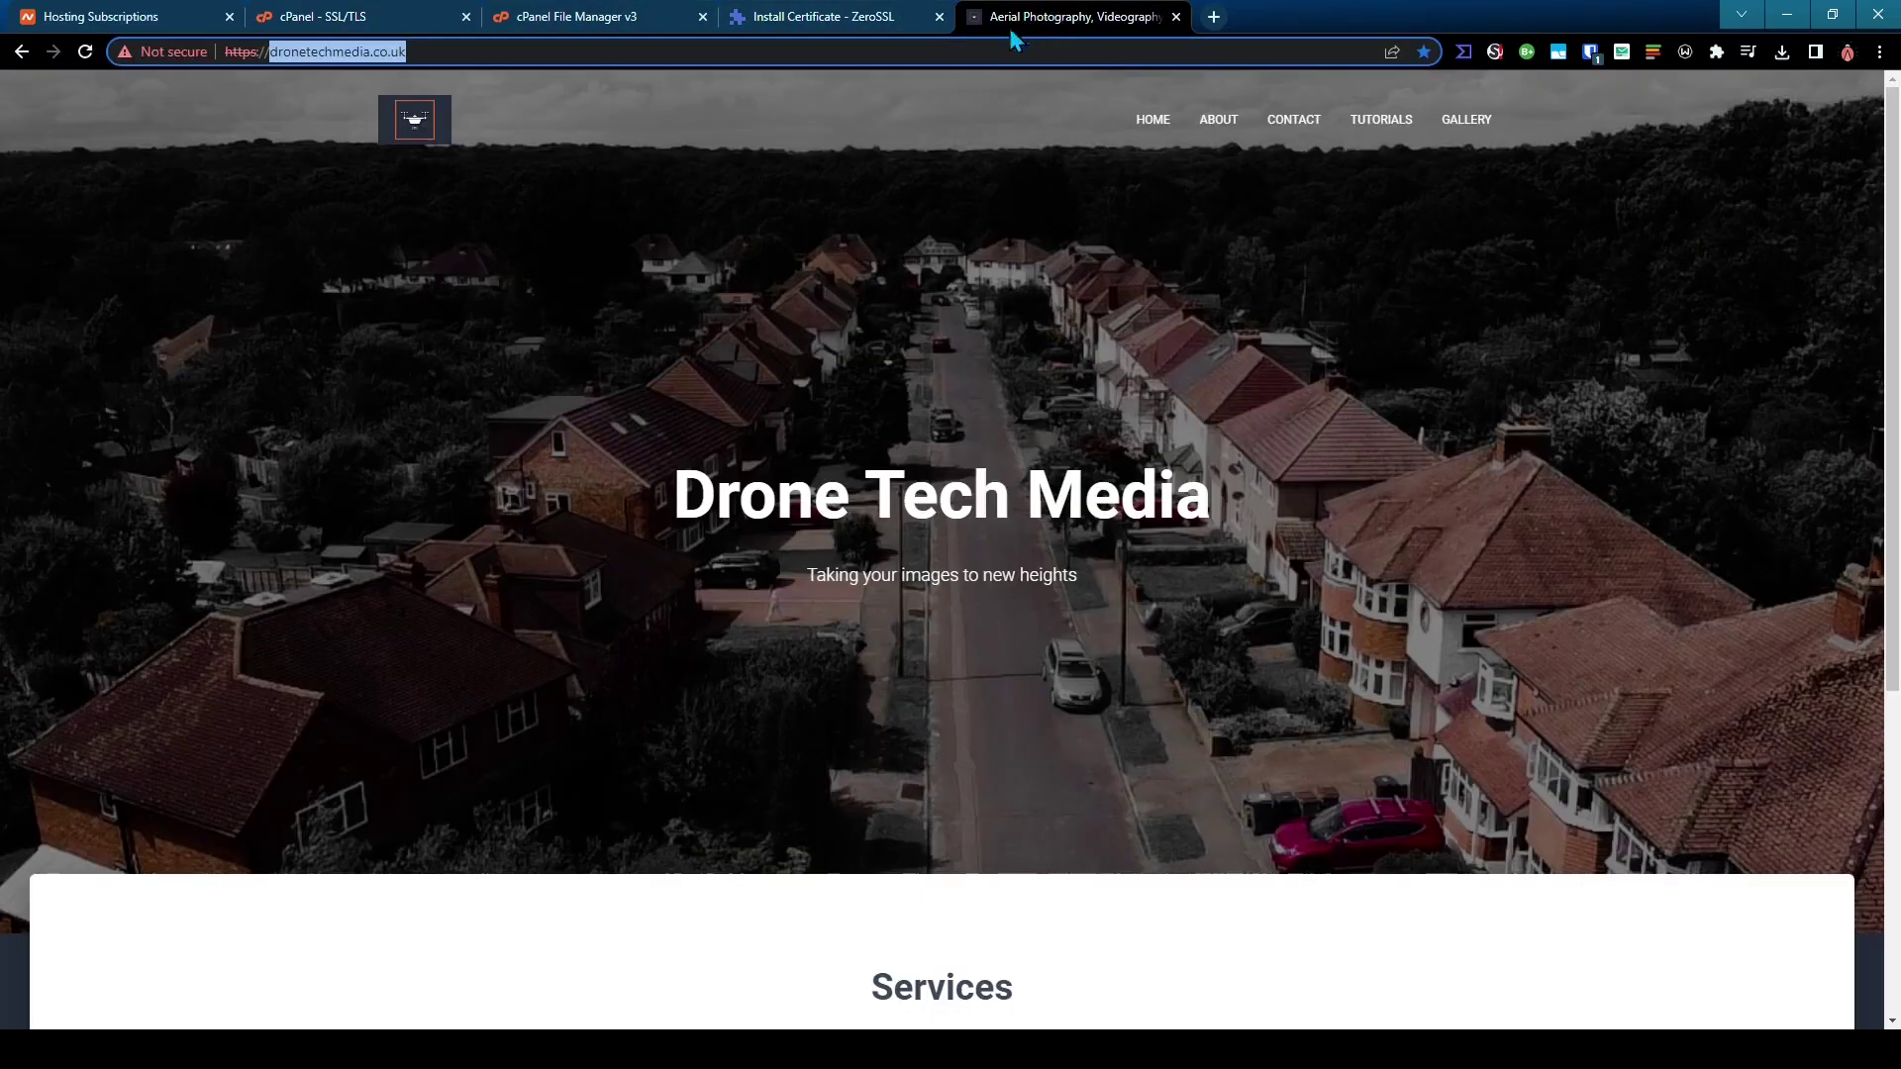
left_click(971, 94)
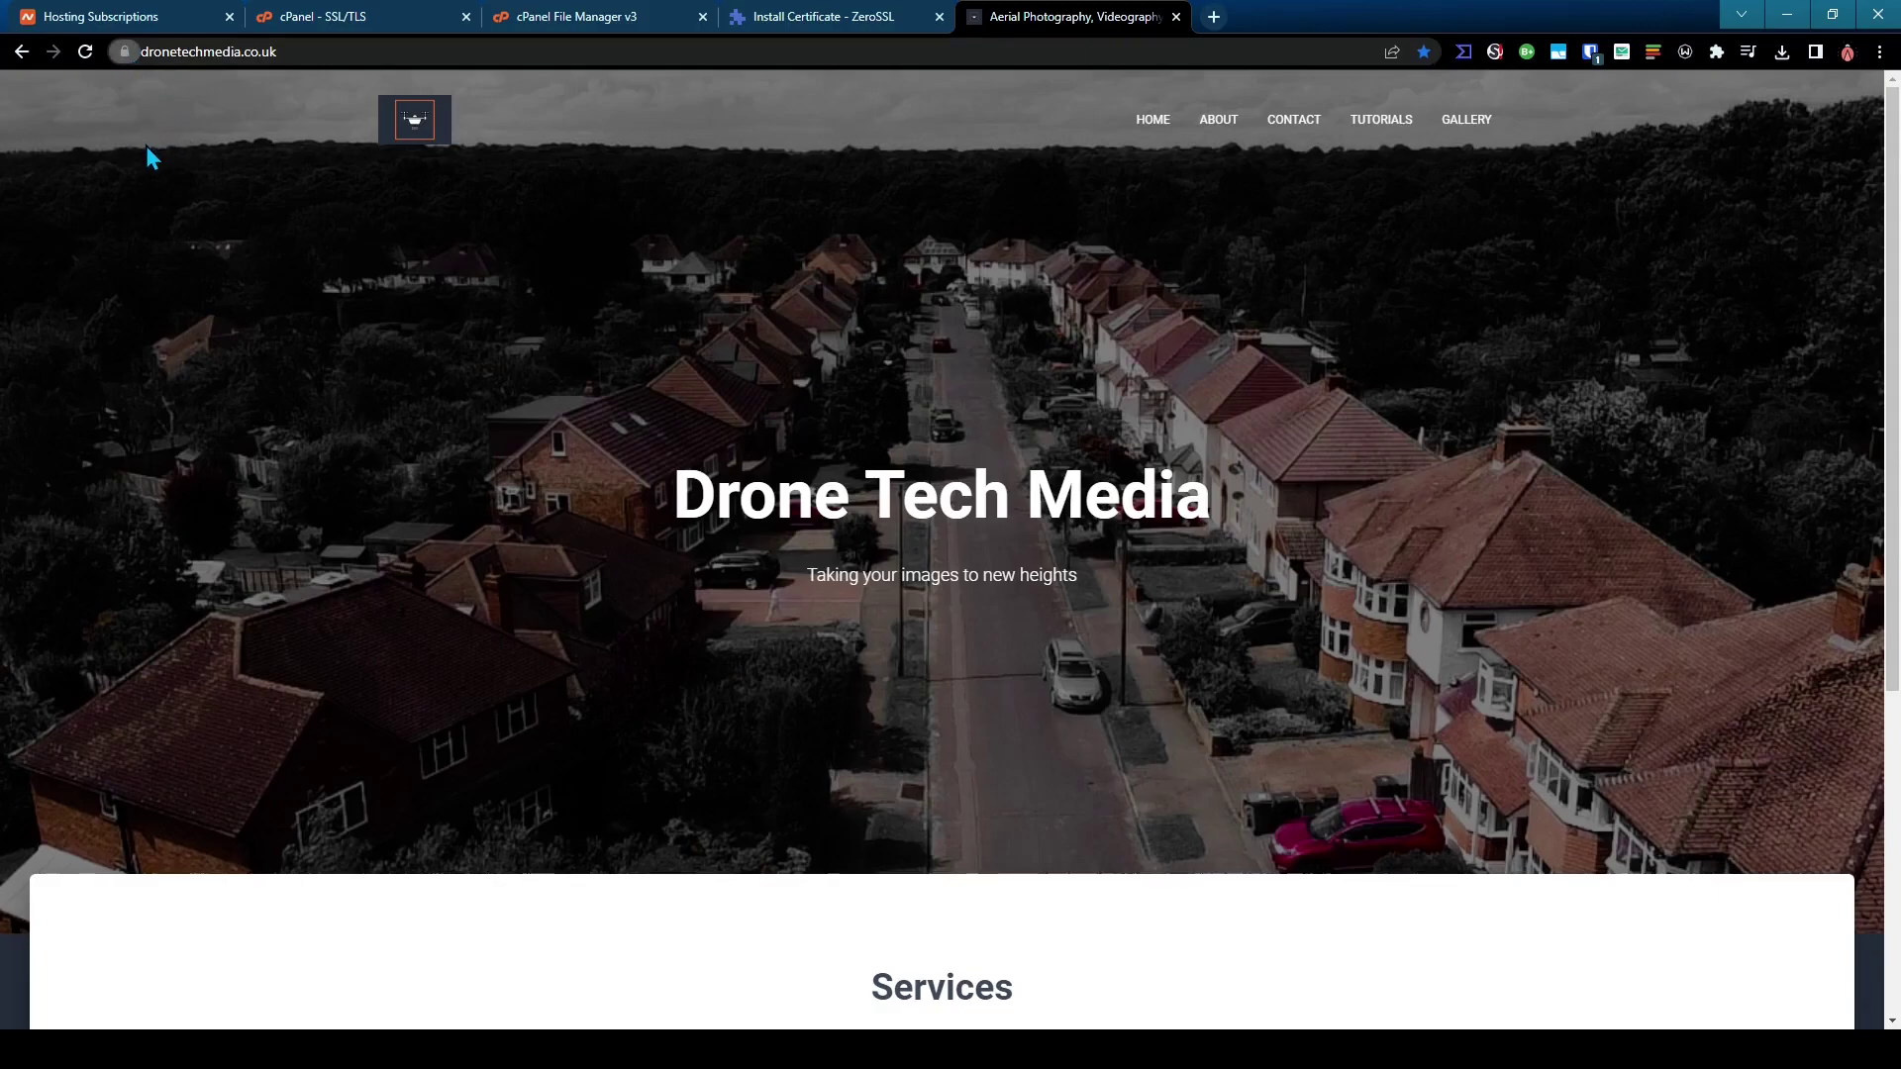
left_click(184, 51)
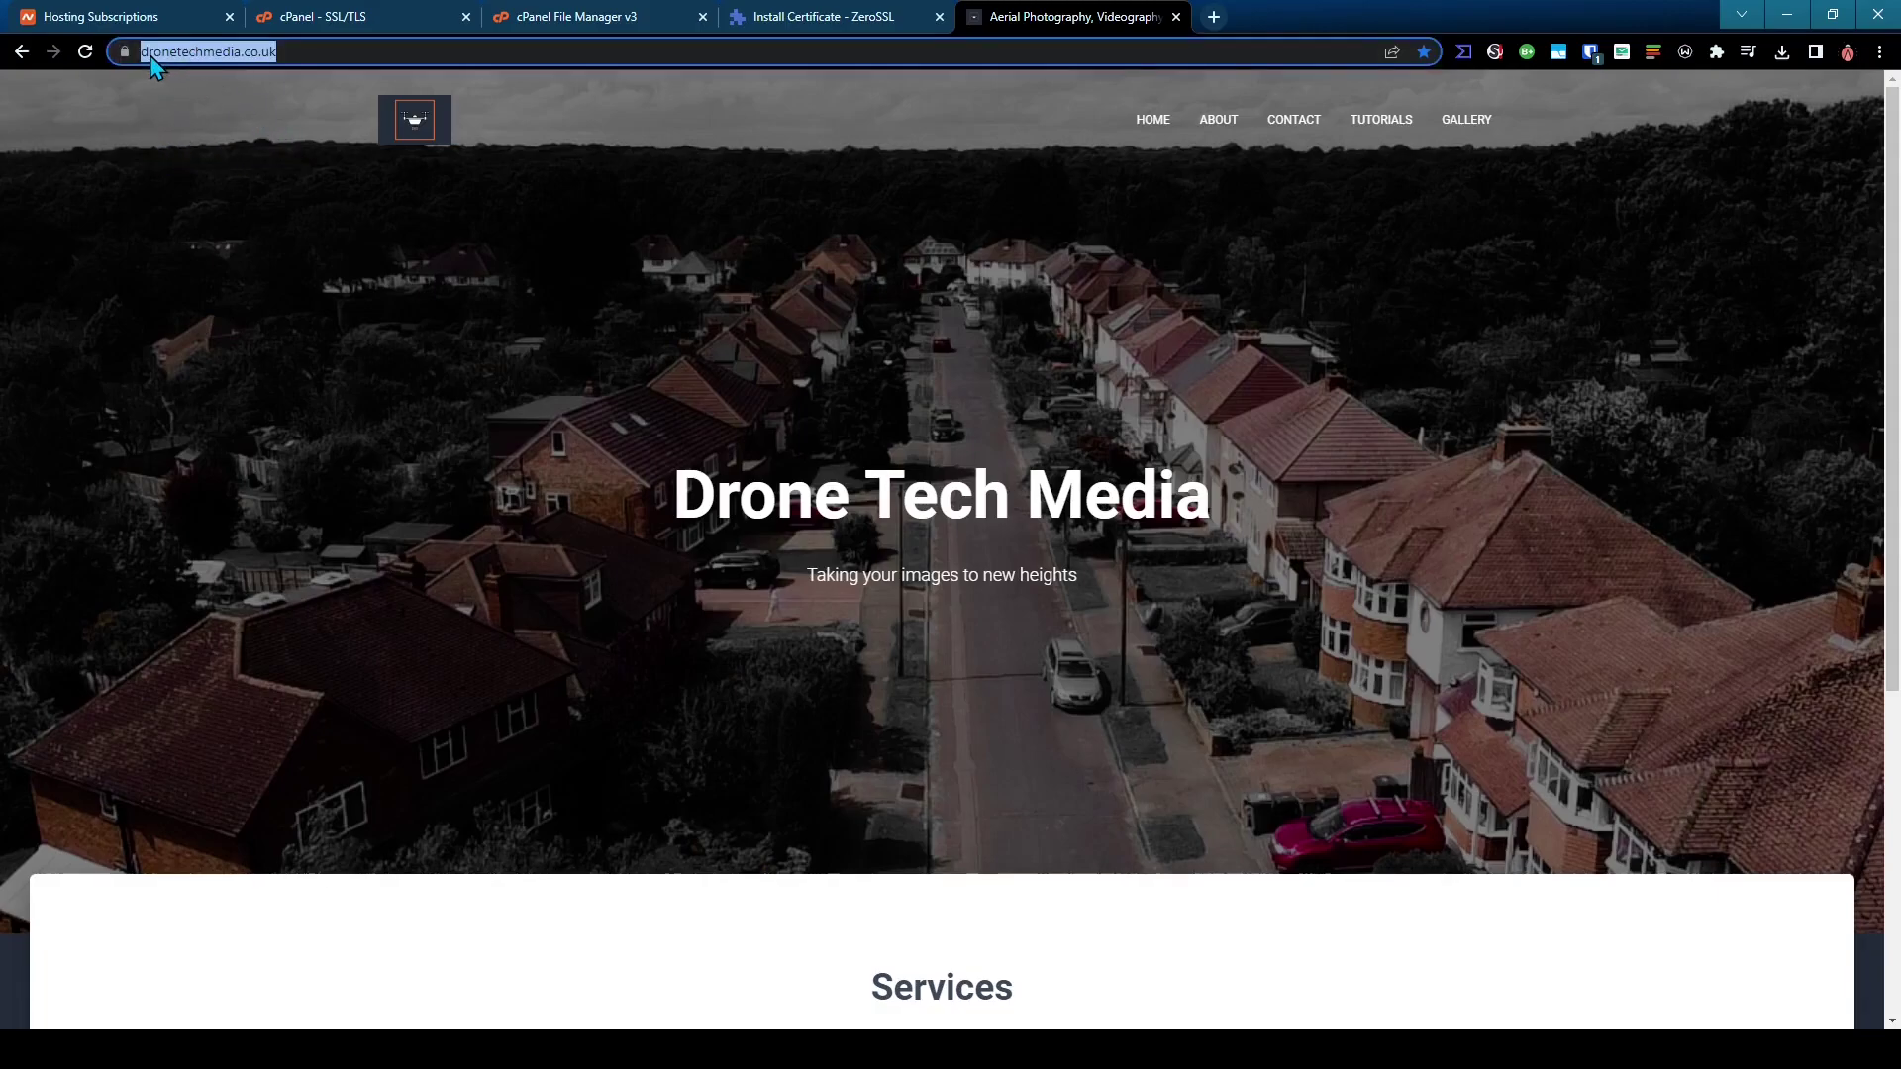
left_click(150, 54)
left_click_drag(177, 55, 165, 55)
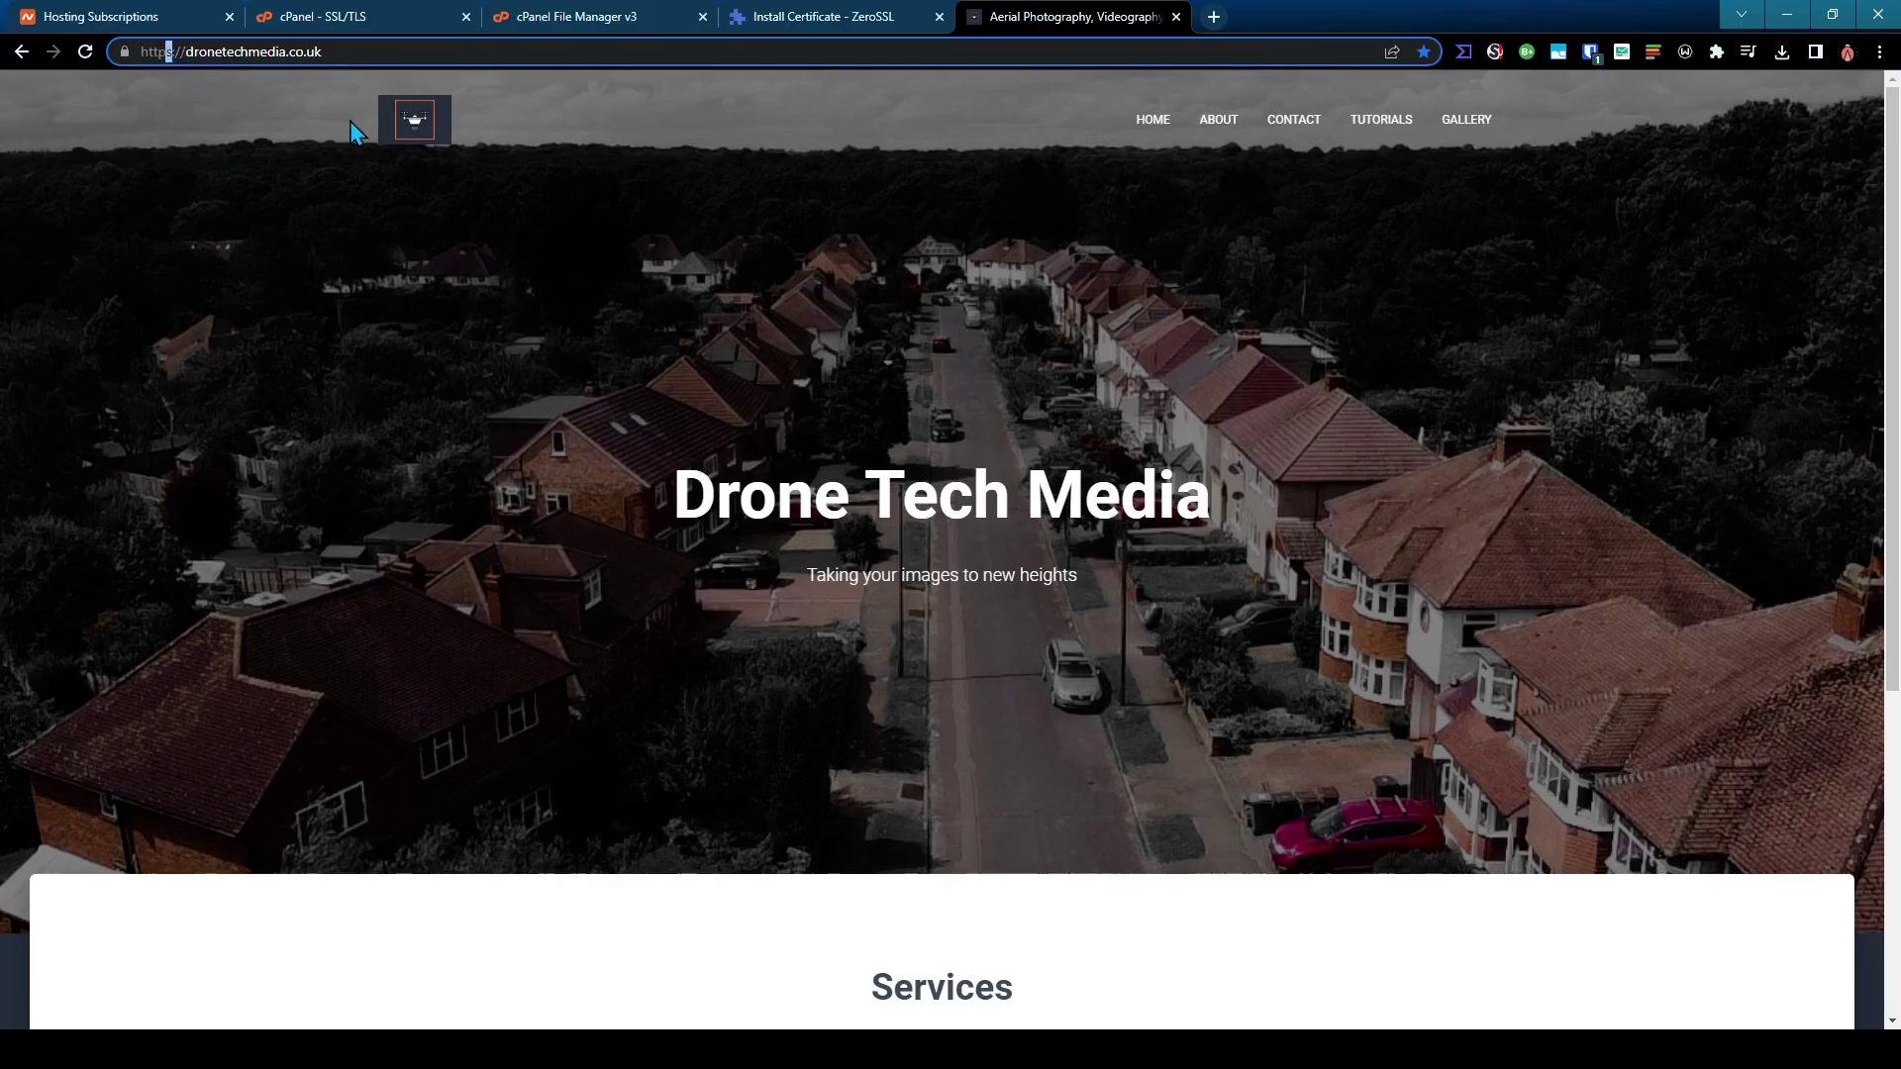